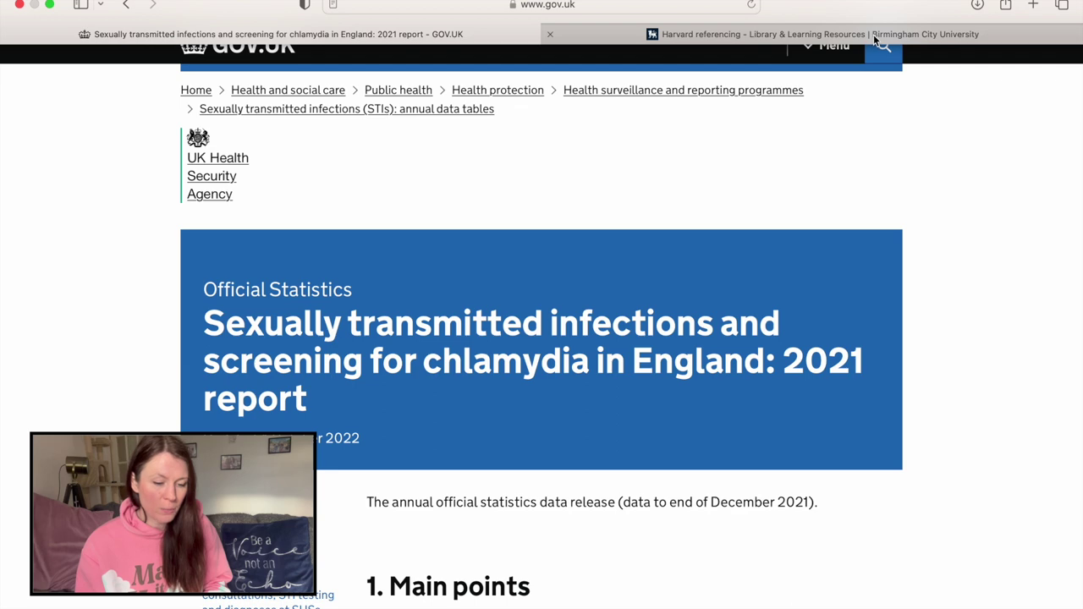
Open the electronic sources page of the university library's Harvard referencing guide and look through its source categories
left_click(874, 34)
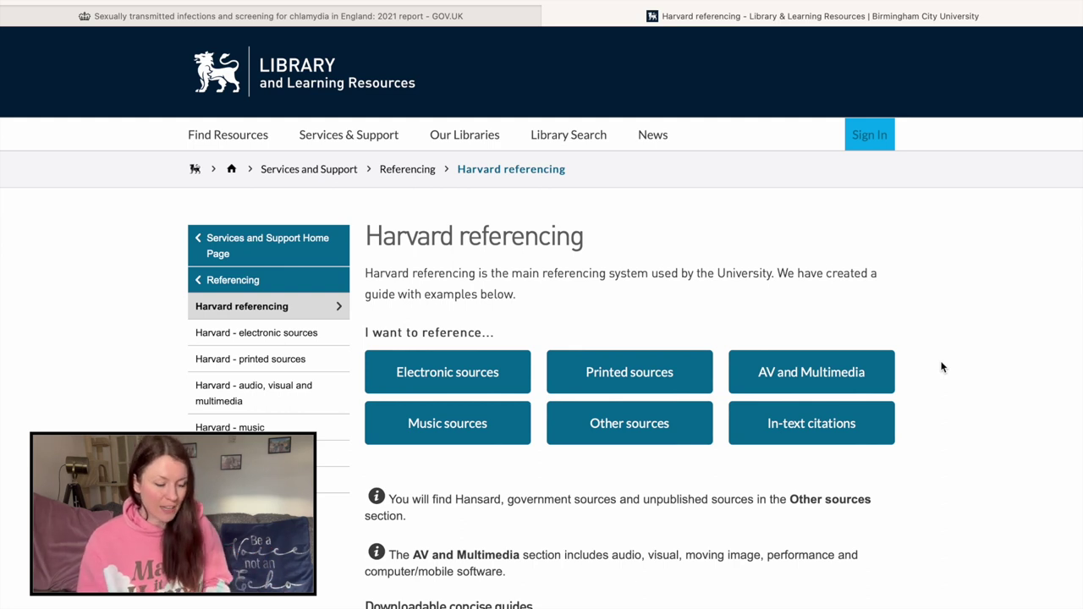
left_click(485, 365)
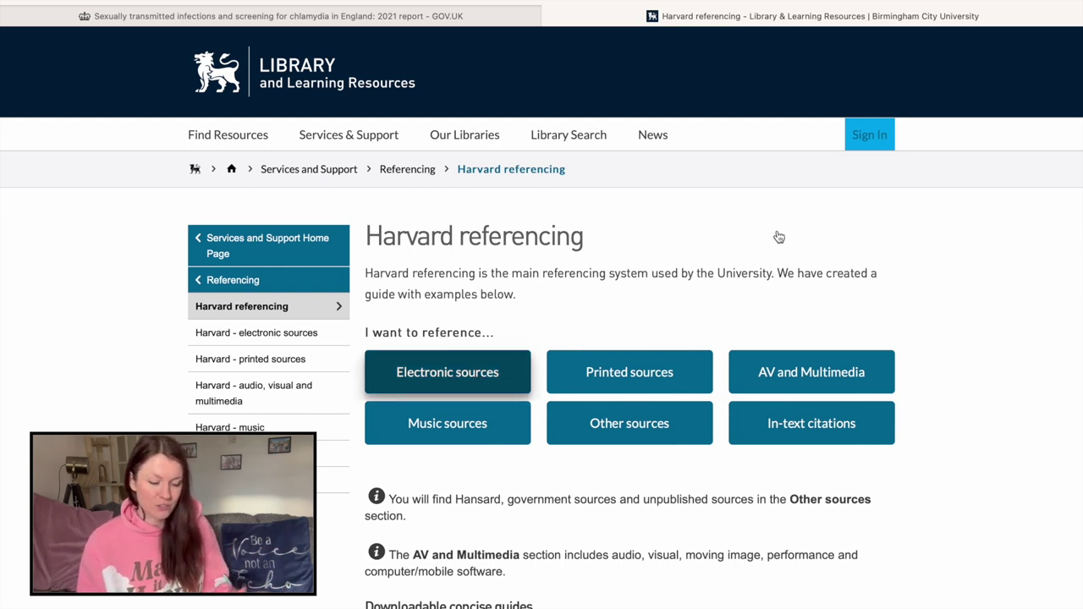
scroll(925, 387, "down", 3)
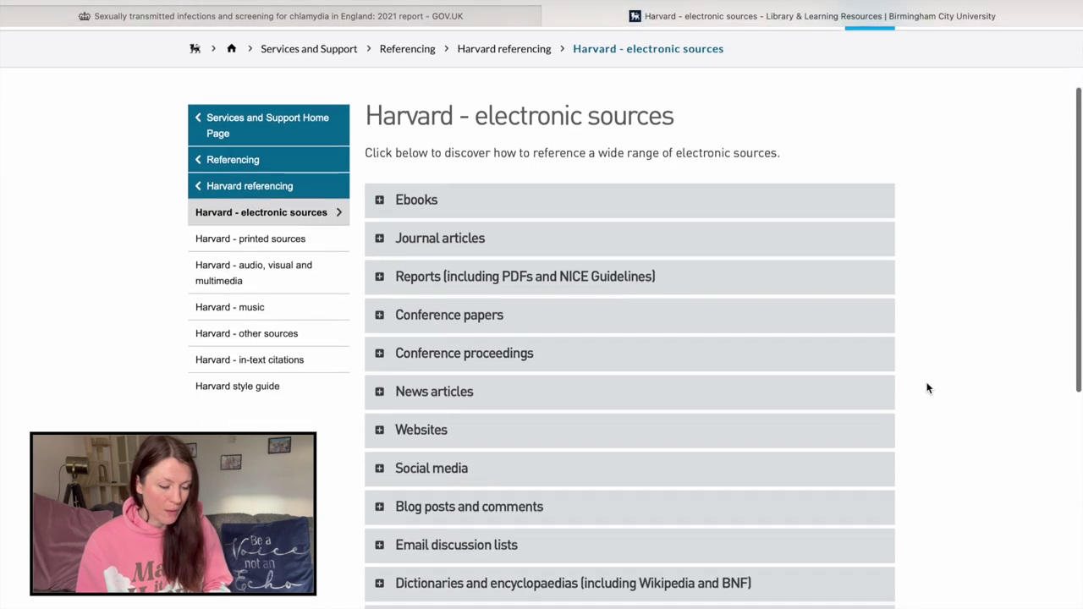
scroll(629, 527, "down", 4)
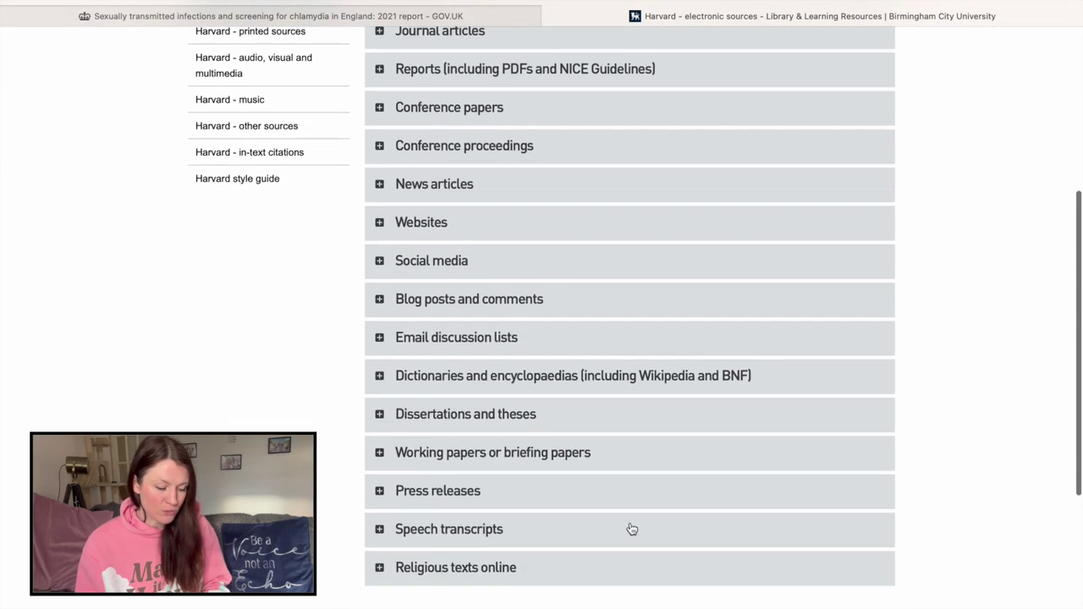
scroll(630, 528, "up", 5)
scroll(631, 528, "up", 2)
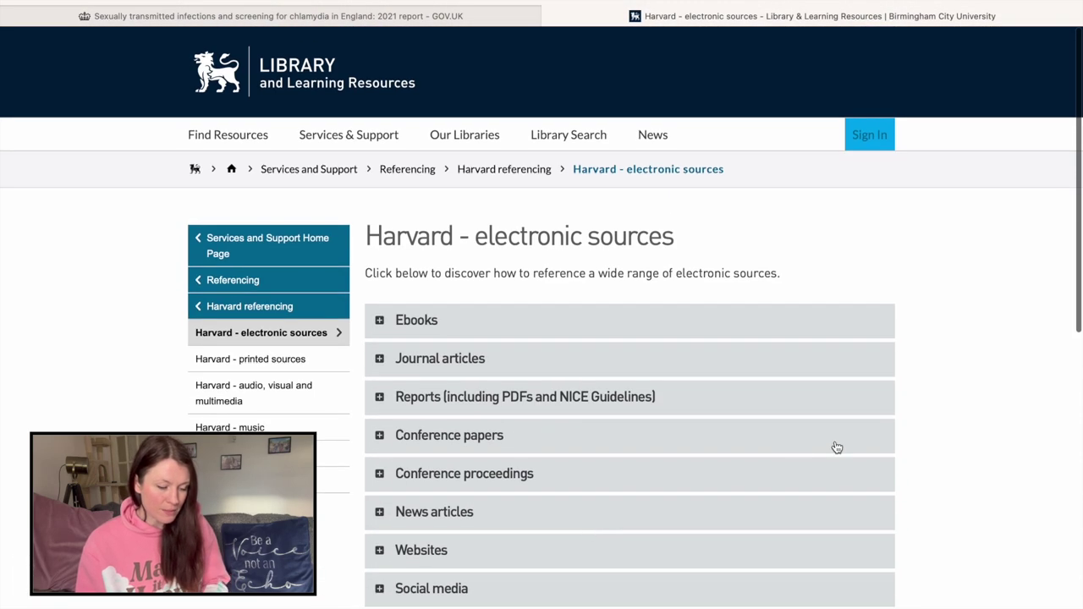
Check the GOV.UK chlamydia screening report page and return to the Harvard electronic sources guide
left_click(404, 20)
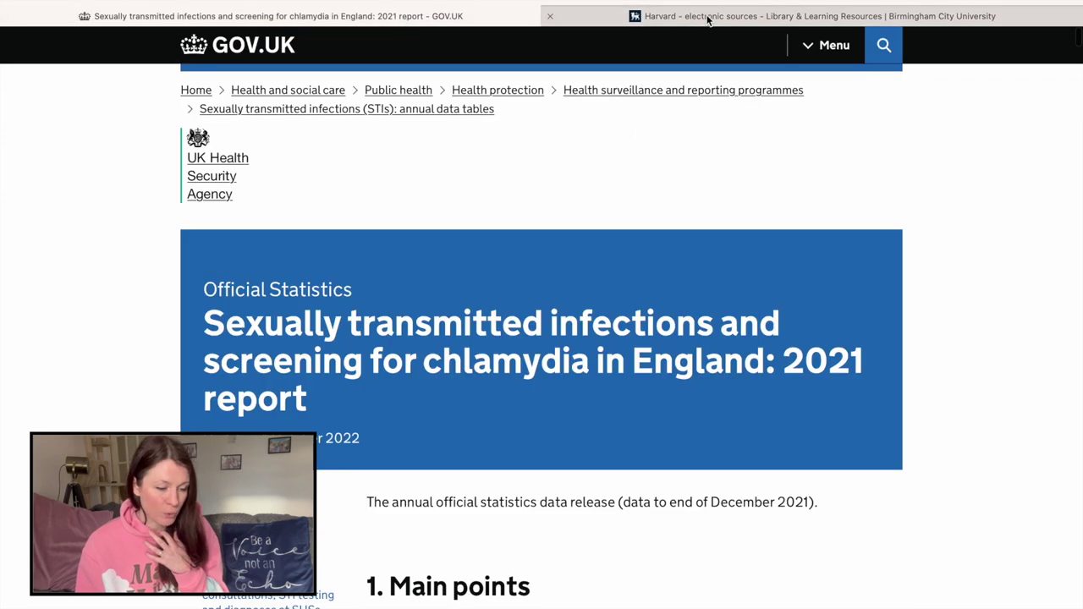
key("super+l")
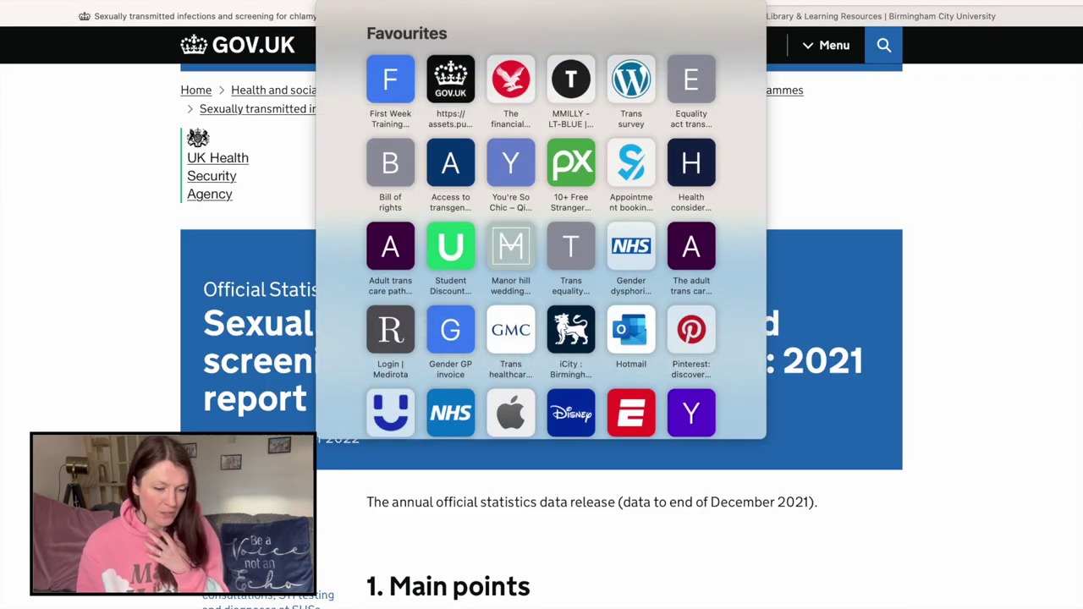
key("Escape")
left_click(863, 14)
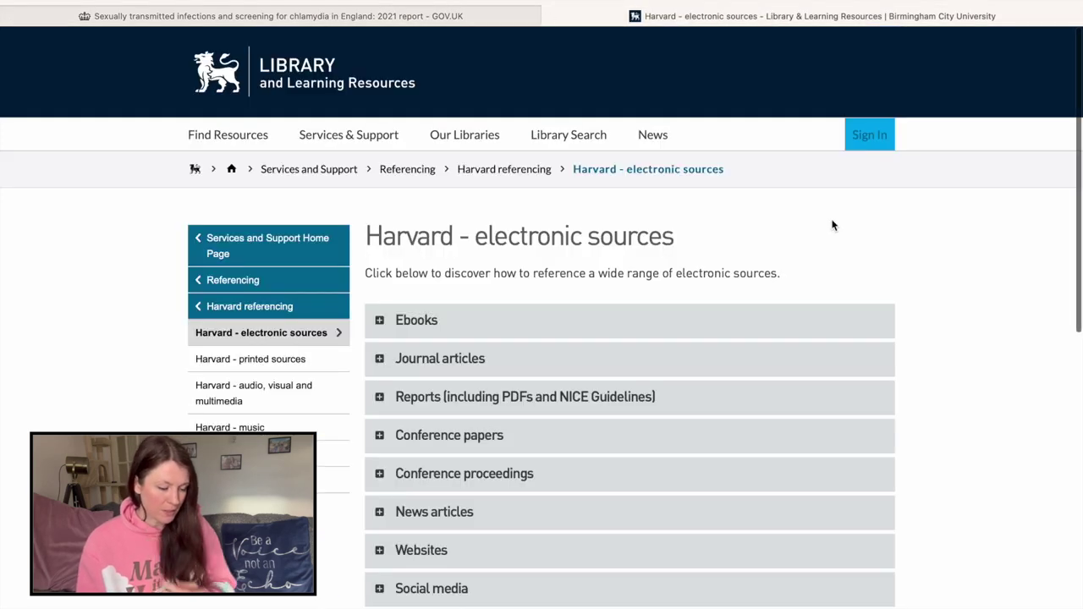
Expand the guide's Reports section and find the format for electronic reports not in PDF format
scroll(911, 360, "down", 2)
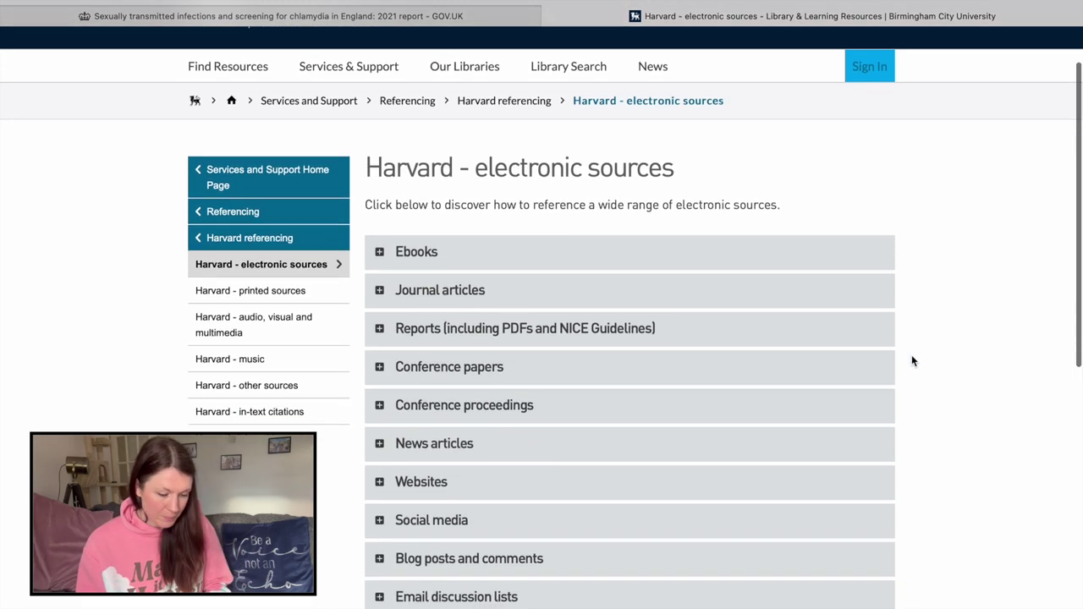
left_click(610, 329)
scroll(877, 443, "down", 3)
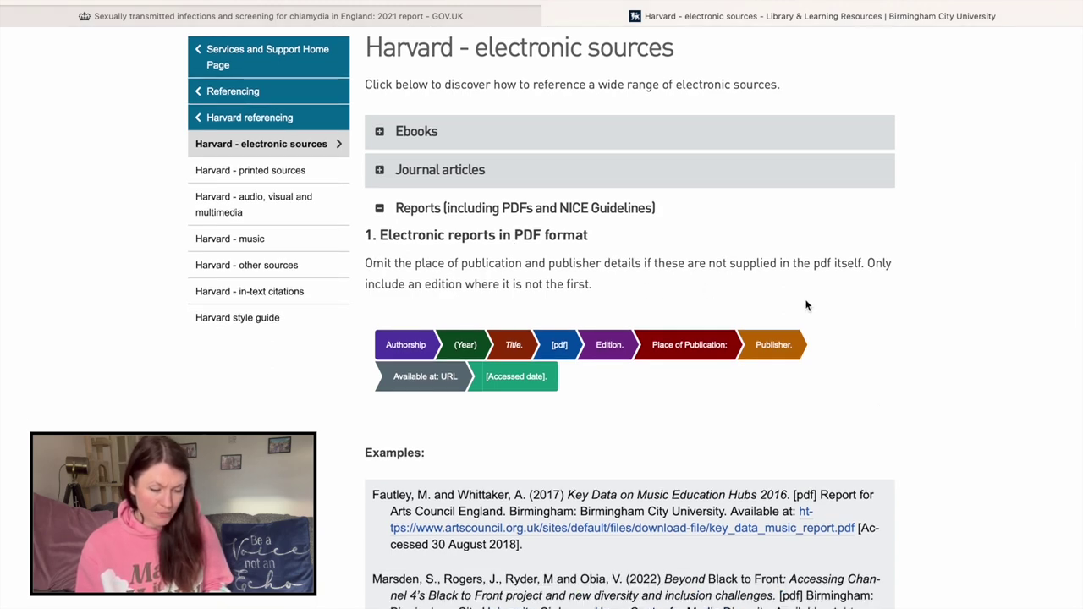
scroll(812, 345, "down", 3)
scroll(650, 205, "up", 1)
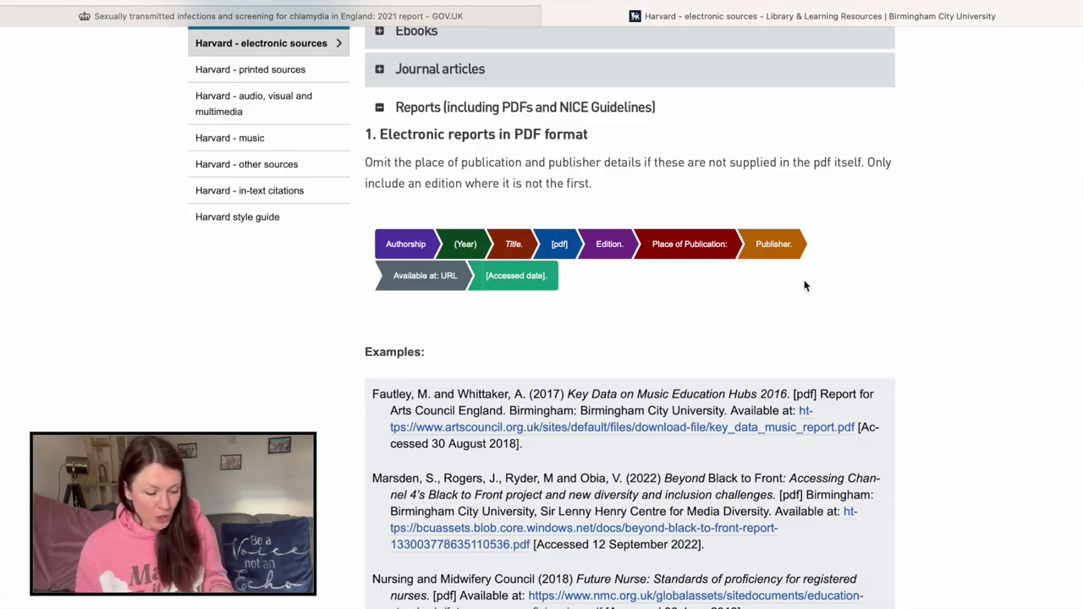
scroll(804, 286, "down", 15)
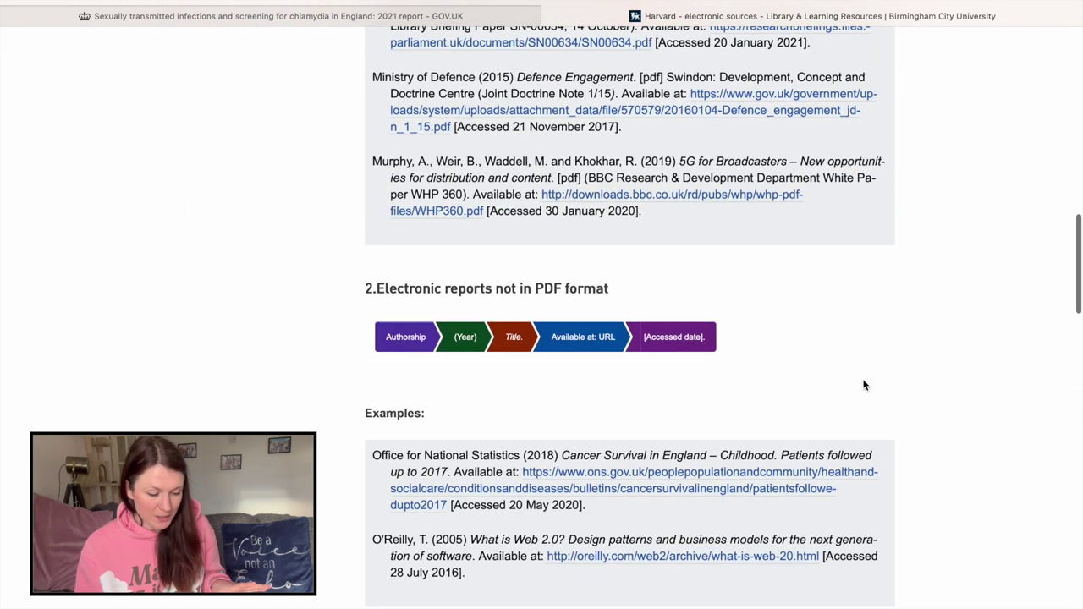
scroll(926, 369, "down", 2)
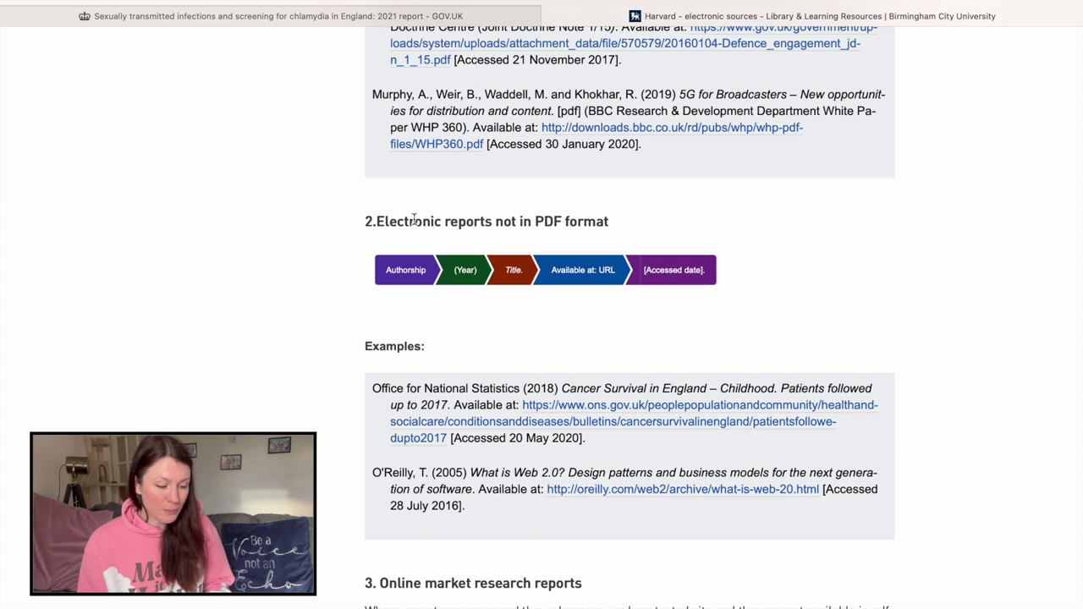
Examine the reference elements for non-PDF electronic reports and the Office for National Statistics example
left_click_drag(363, 218, 688, 244)
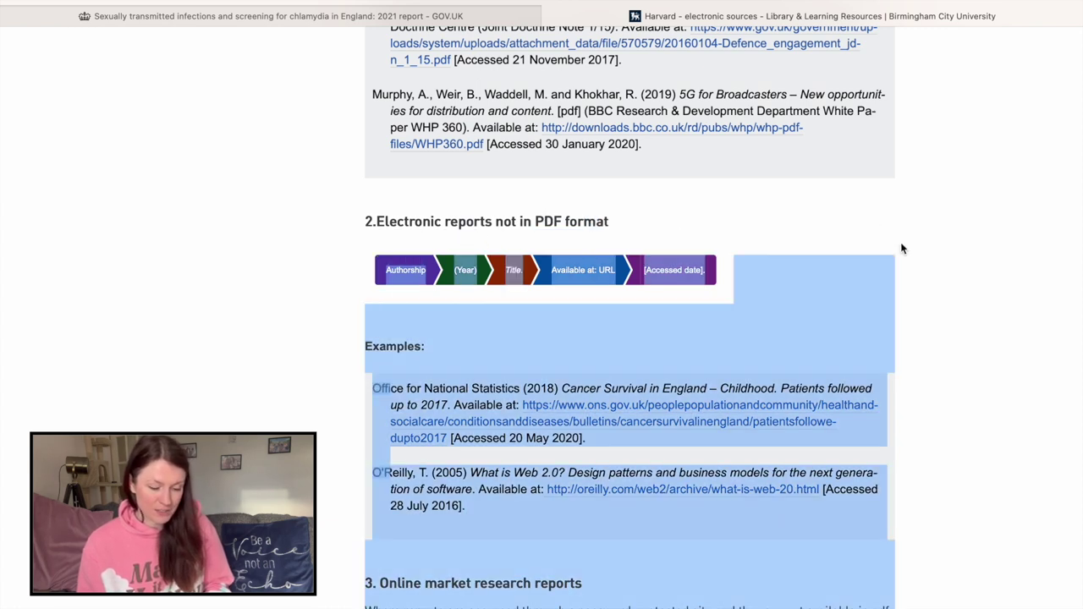
left_click(935, 319)
scroll(838, 321, "down", 1)
scroll(833, 320, "down", 3)
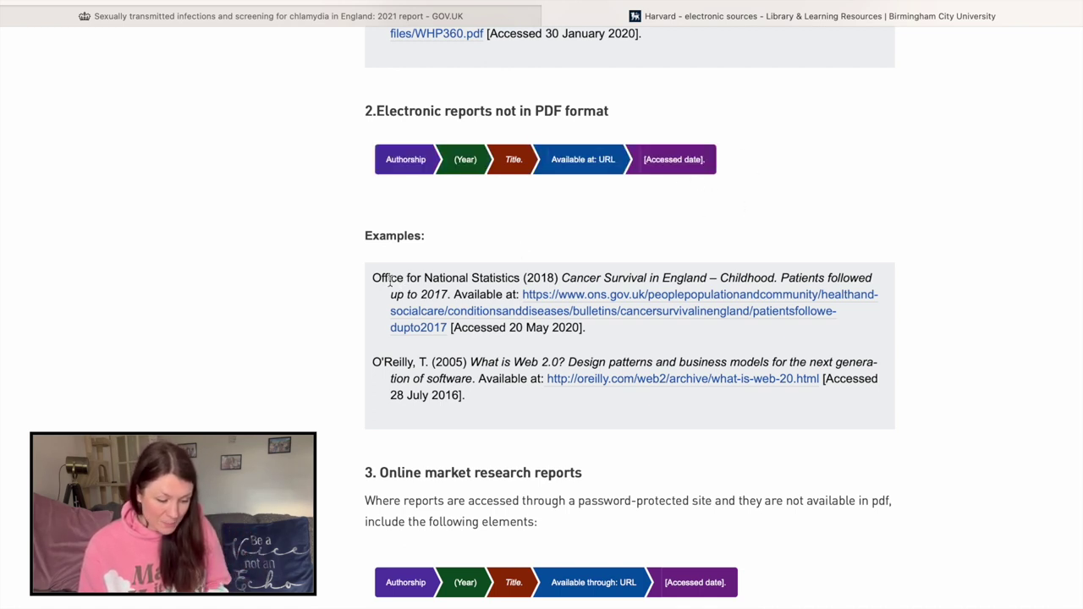
left_click_drag(373, 279, 598, 329)
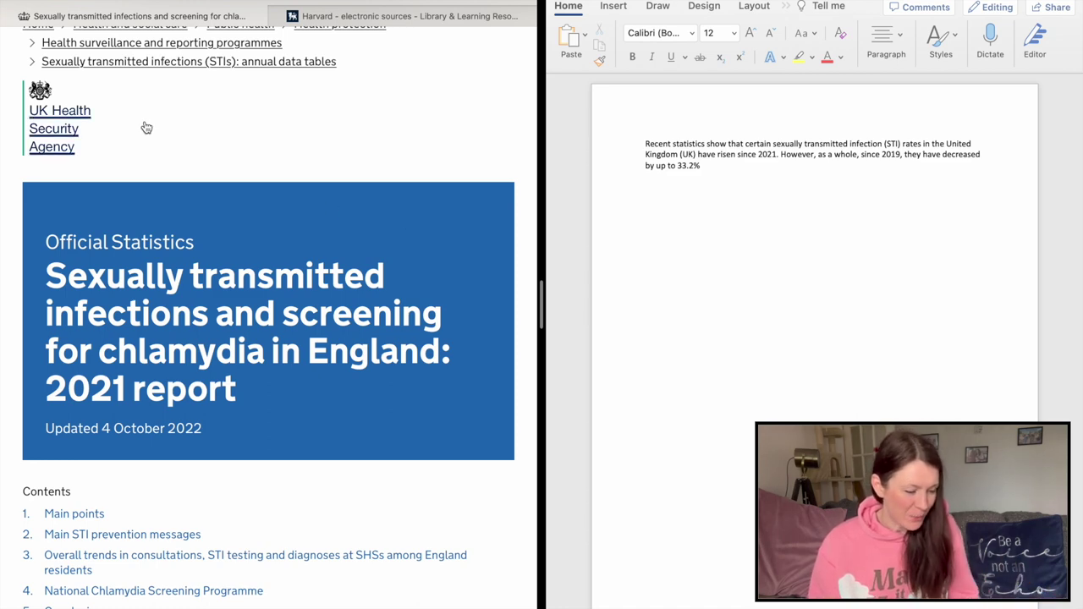
Compare the report's main points with the paragraph in the Word document and check the report's authoring agency and update date
scroll(281, 378, "down", 15)
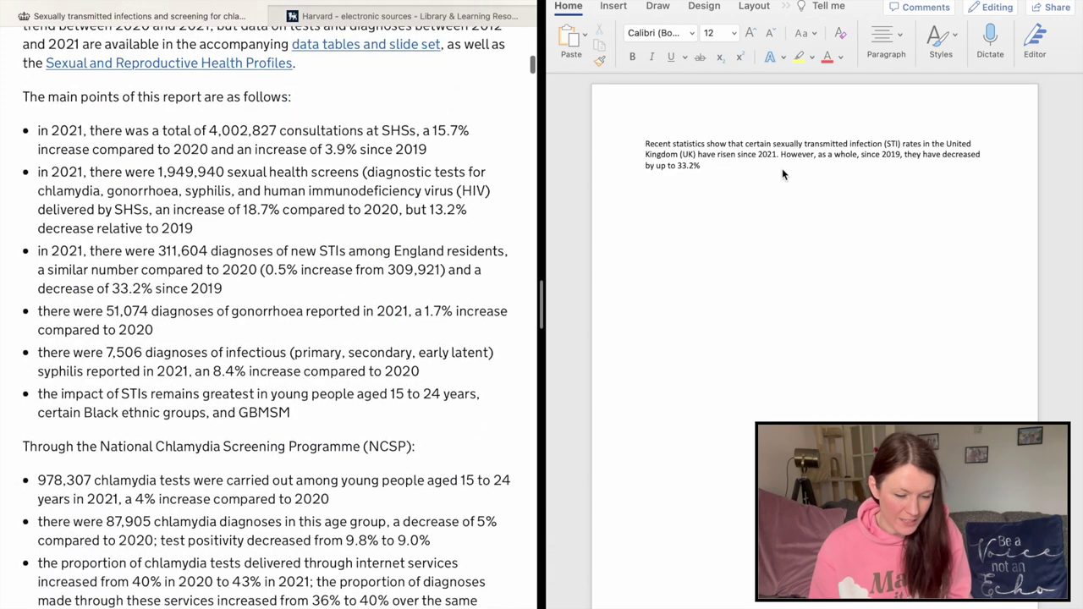
left_click(708, 168)
left_click_drag(646, 142, 728, 169)
left_click(773, 210)
scroll(288, 275, "up", 15)
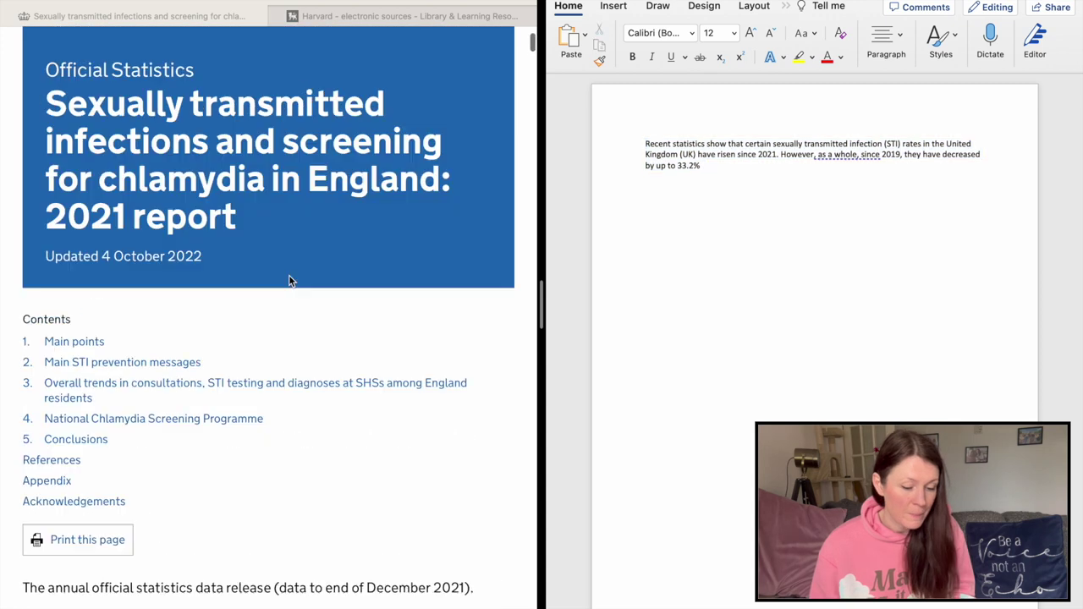
scroll(289, 281, "up", 3)
scroll(288, 281, "down", 1)
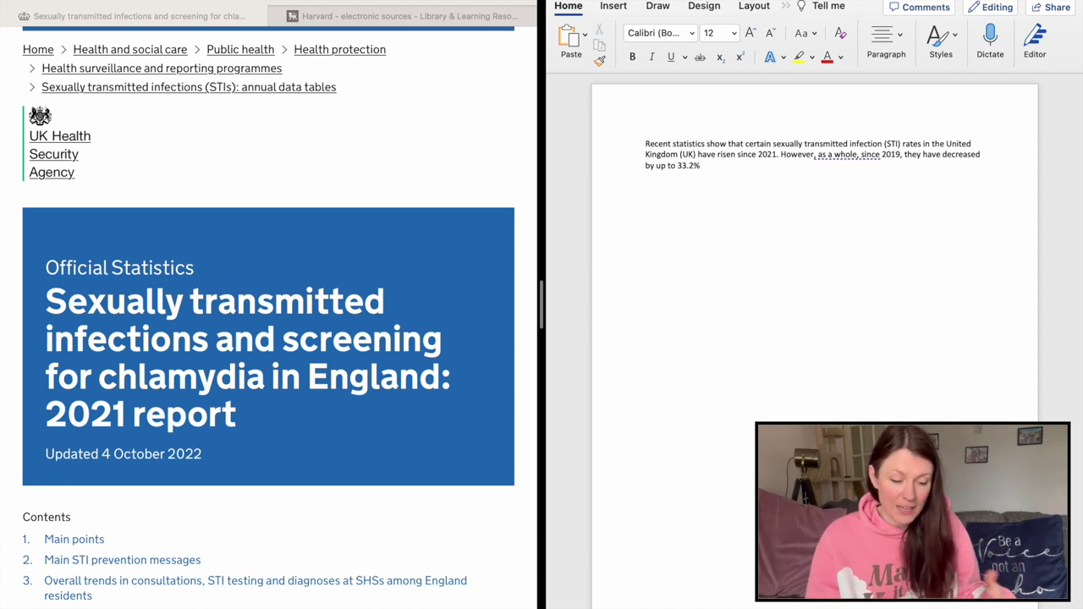
Add the in-text citation "(UK Health Security Agency, 2022)" after "33.2%" and correct the spelling of "Security"
type("(")
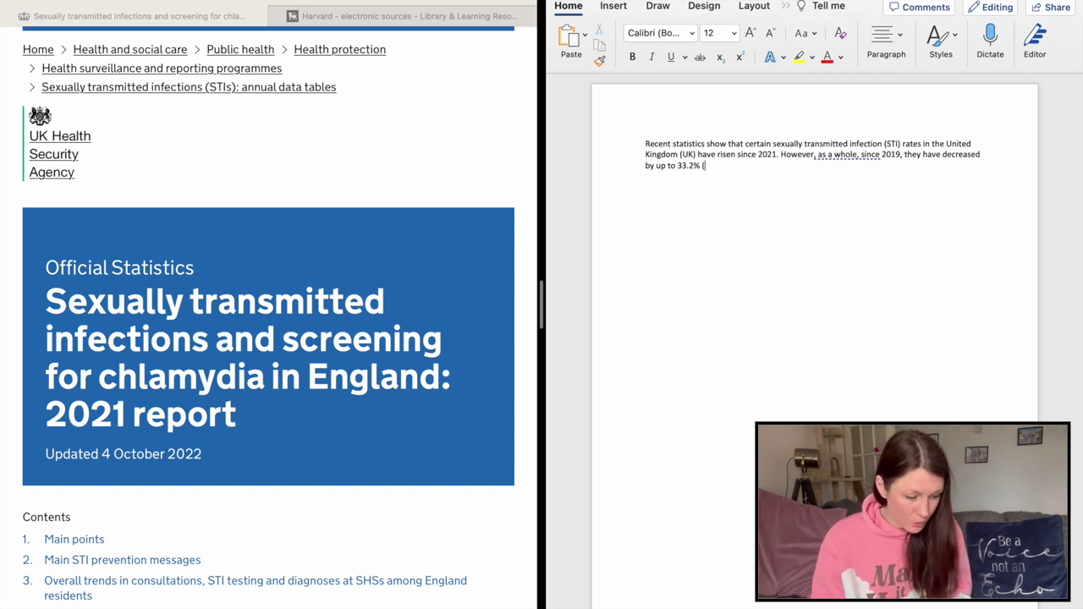
type("UK Health S")
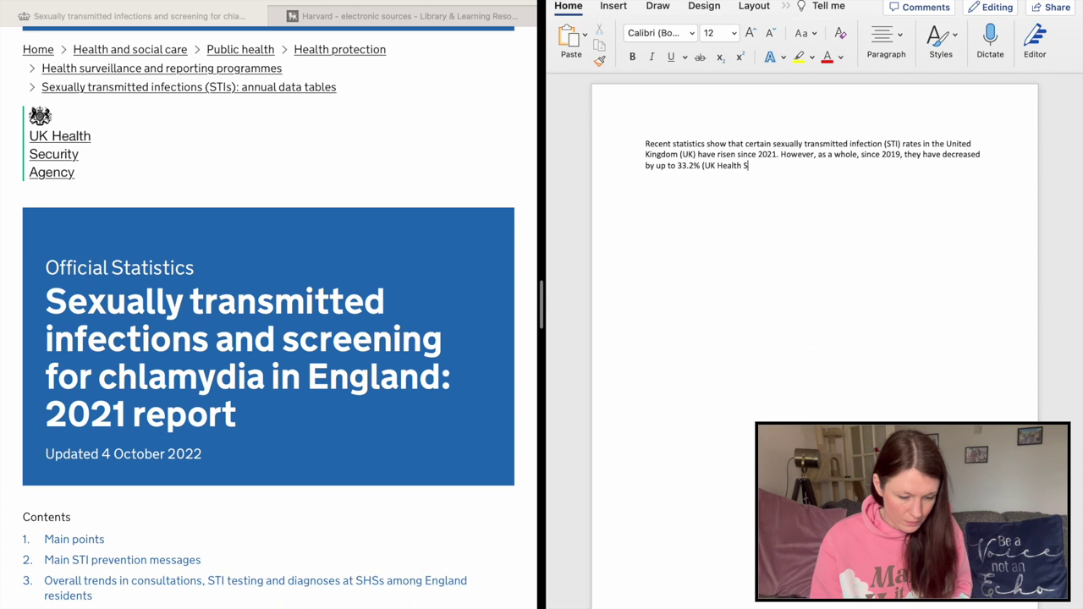
type("ency")
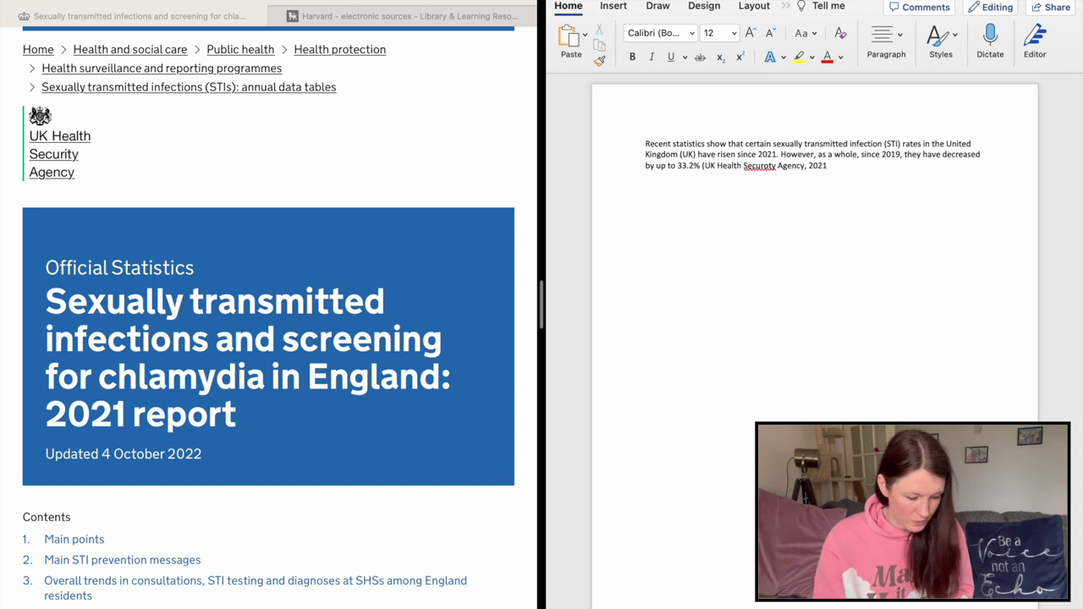
type(", 202")
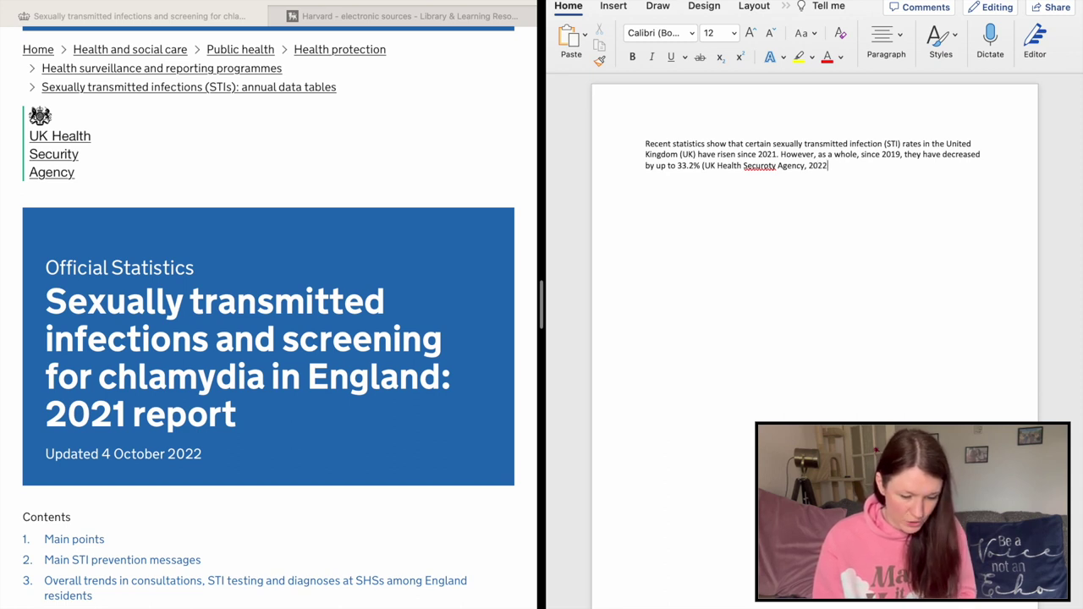
left_click(766, 167)
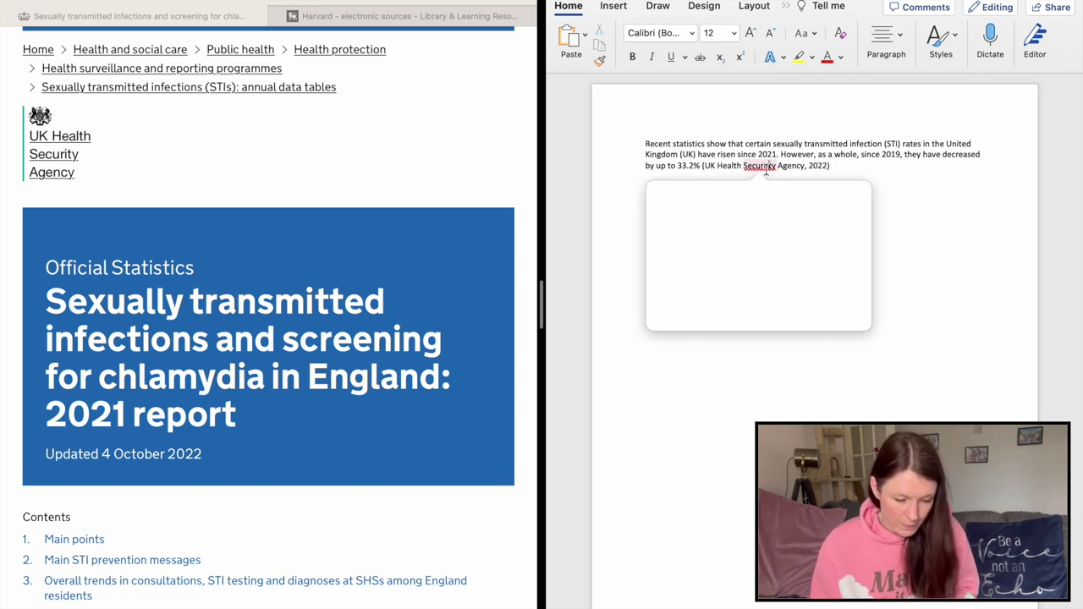
left_click(766, 213)
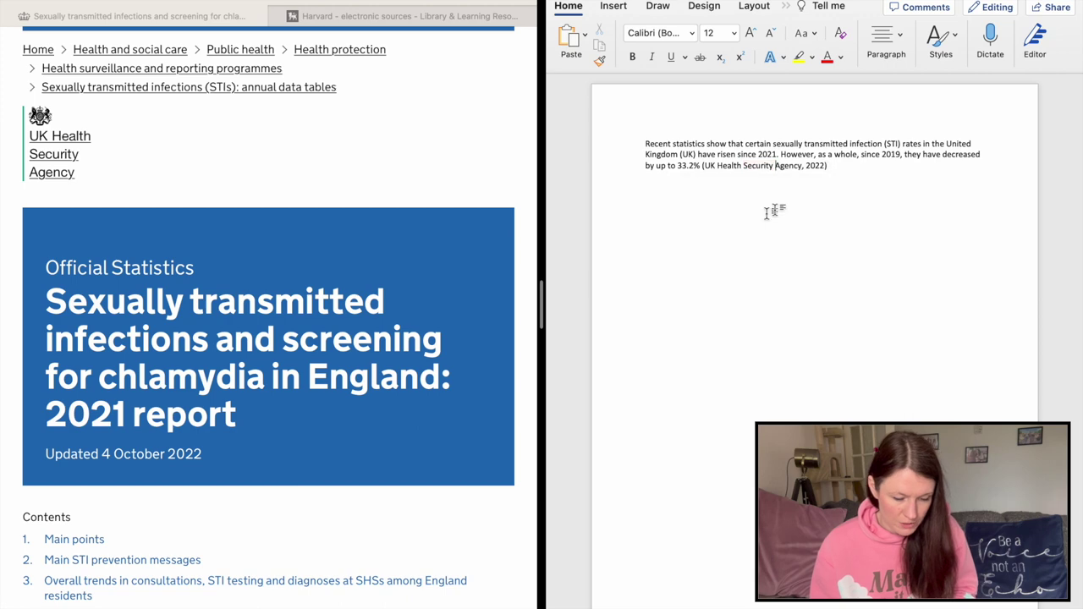
left_click(846, 167)
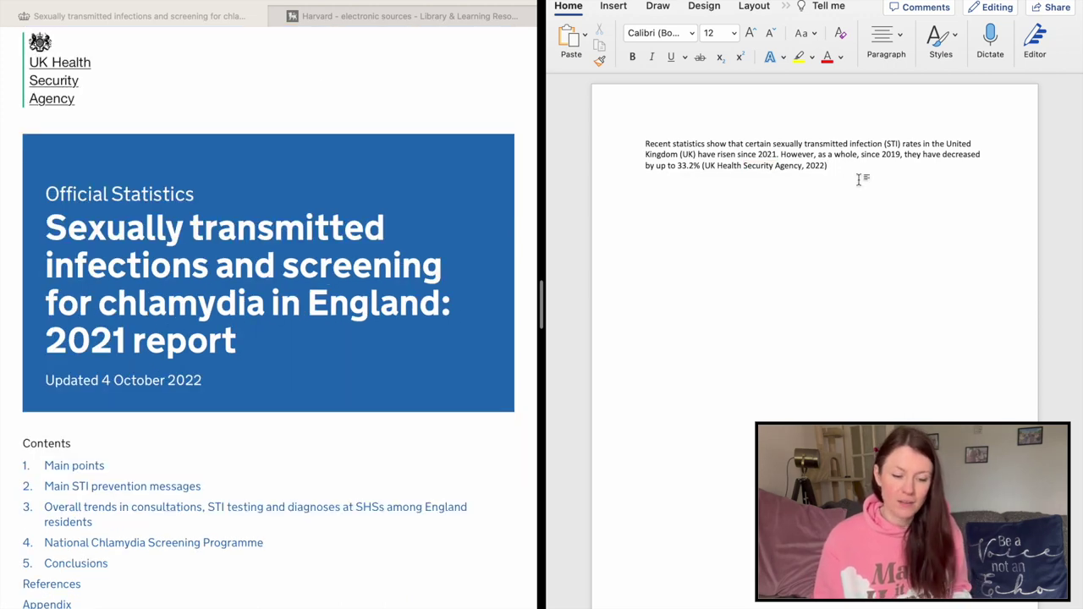
Add a "Reference List:" heading below the cited paragraph, leaving an empty line under it for the entry
left_click_drag(832, 168, 644, 144)
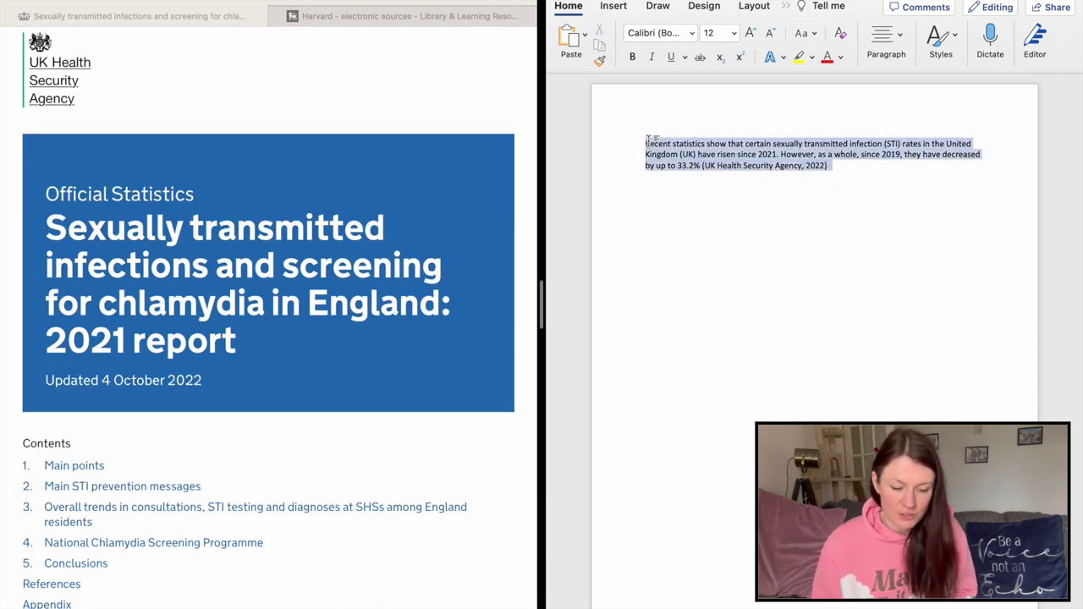
left_click(916, 176)
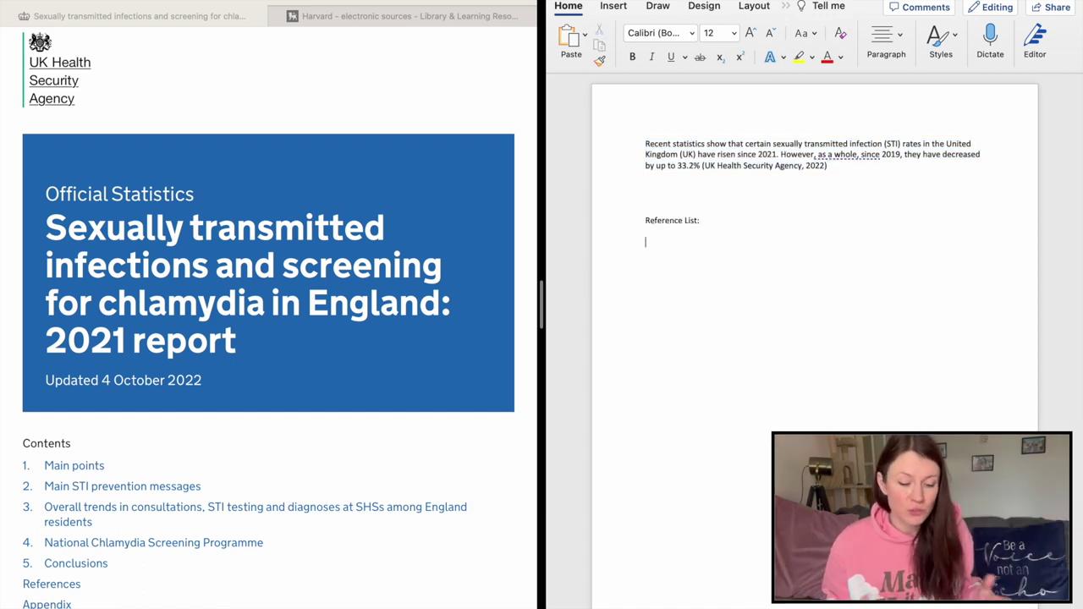
left_click_drag(705, 223, 637, 226)
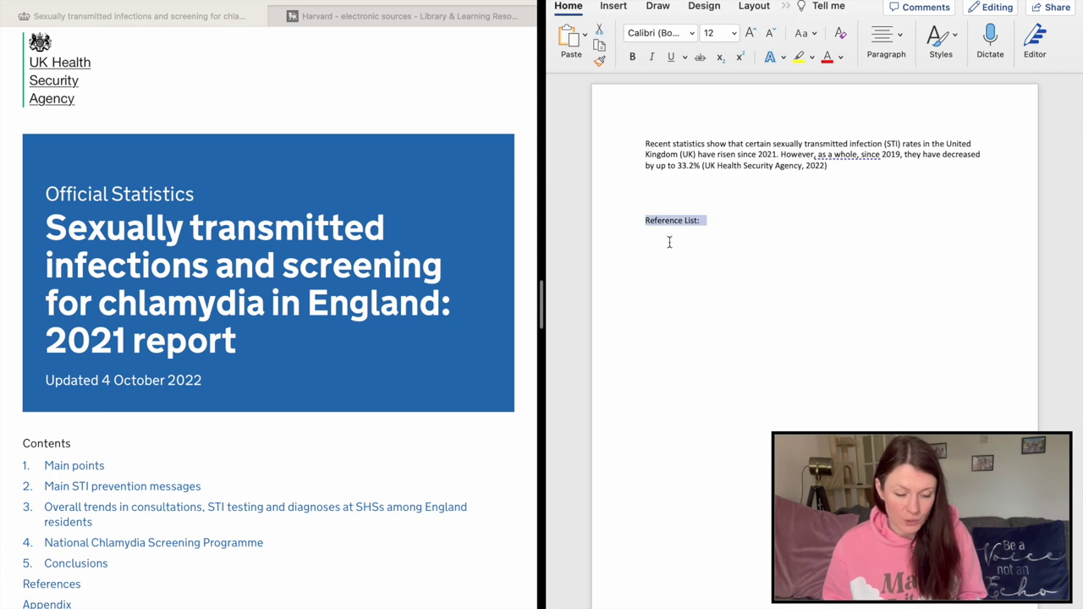
left_click(668, 248)
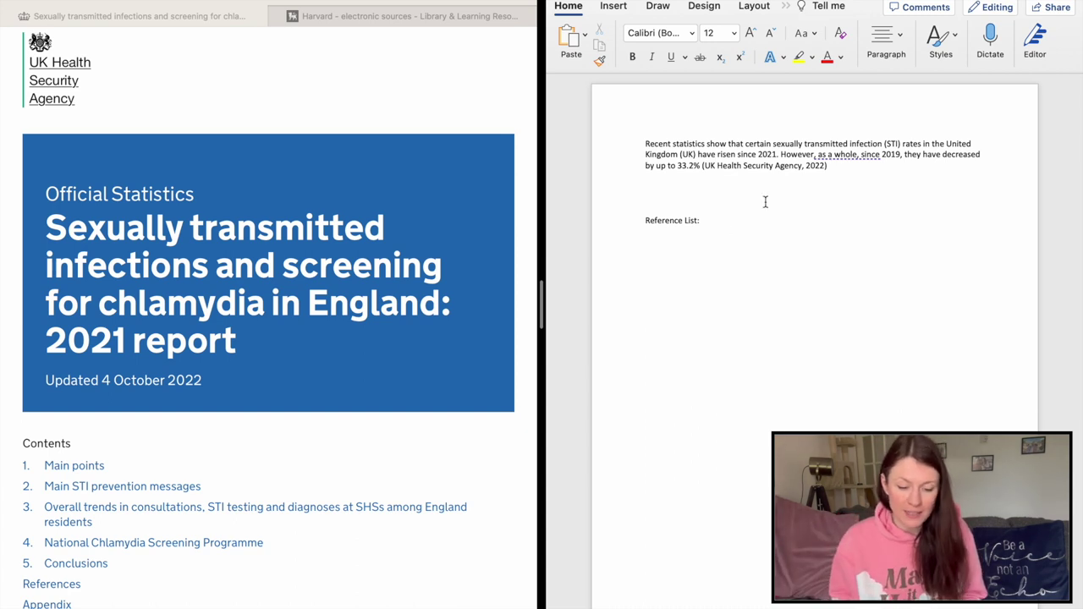
left_click_drag(837, 169, 646, 143)
left_click(759, 168)
left_click_drag(833, 167, 701, 166)
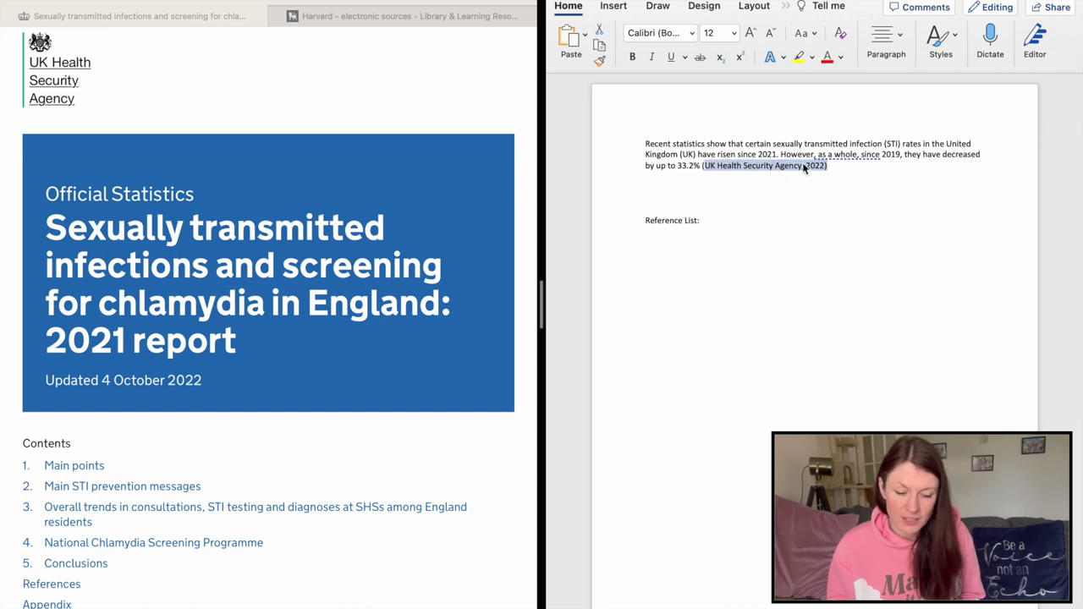
left_click(702, 242)
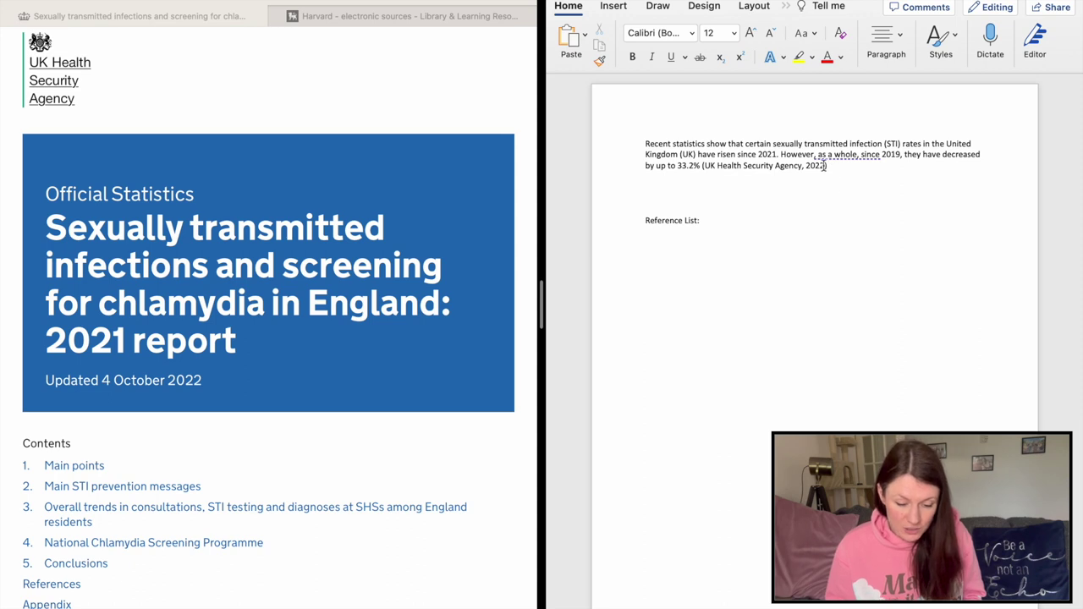
Start the reference list entry with a copy of the in-text citation, reformatted as "UK Health Security Agency (2022)"
mouse_move(817, 165)
left_mouse_down()
mouse_move(704, 167)
mouse_move(710, 173)
left_mouse_up()
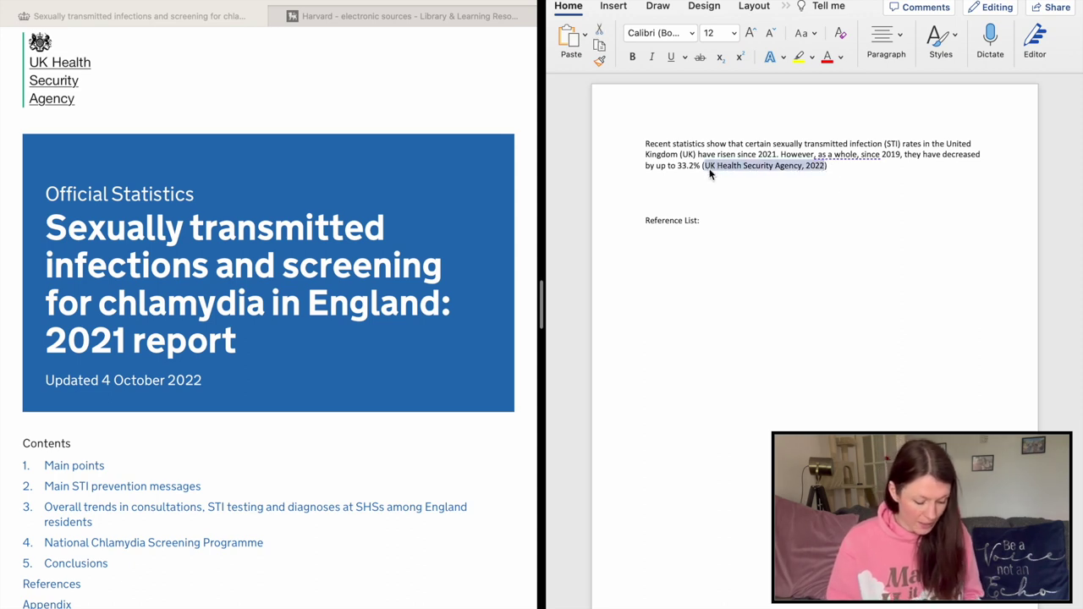
key("super+c")
left_click(696, 255)
key("super+v")
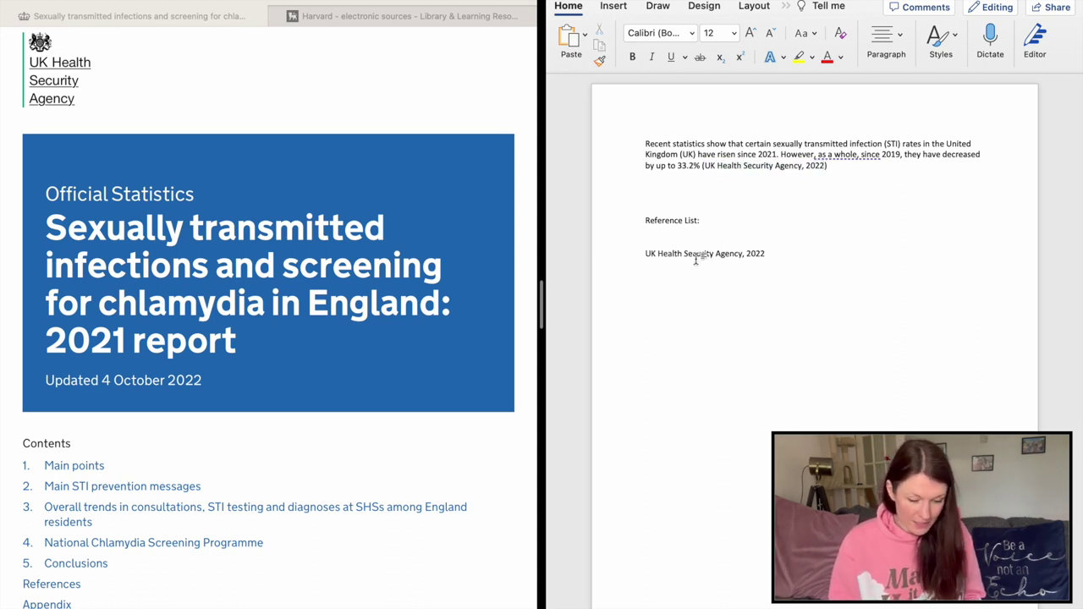
type(")")
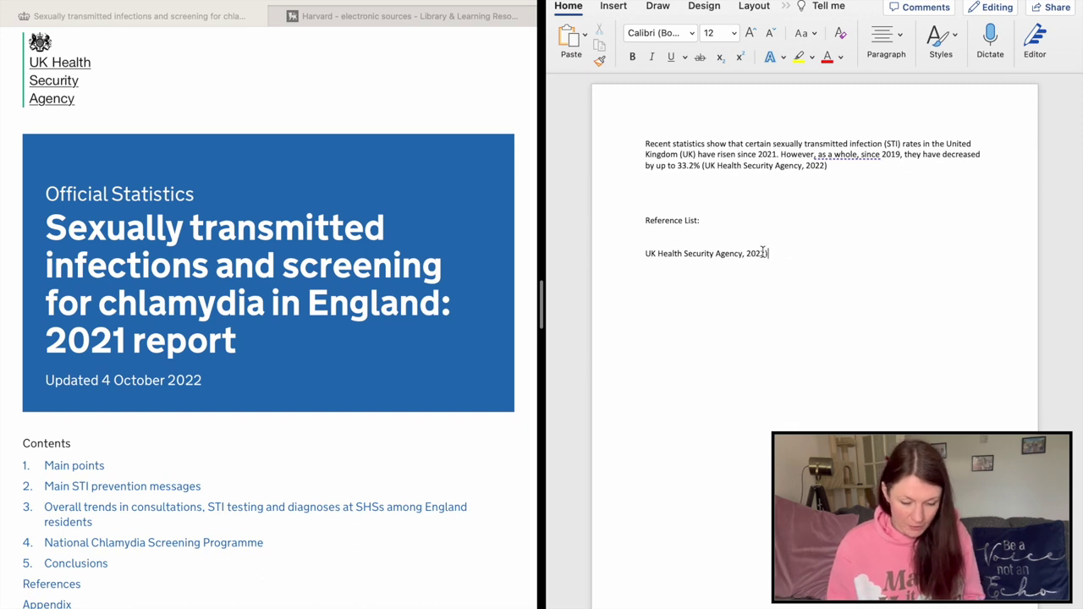
left_click(746, 256)
type("(")
key("Left")
key("Left")
key("BackSpace")
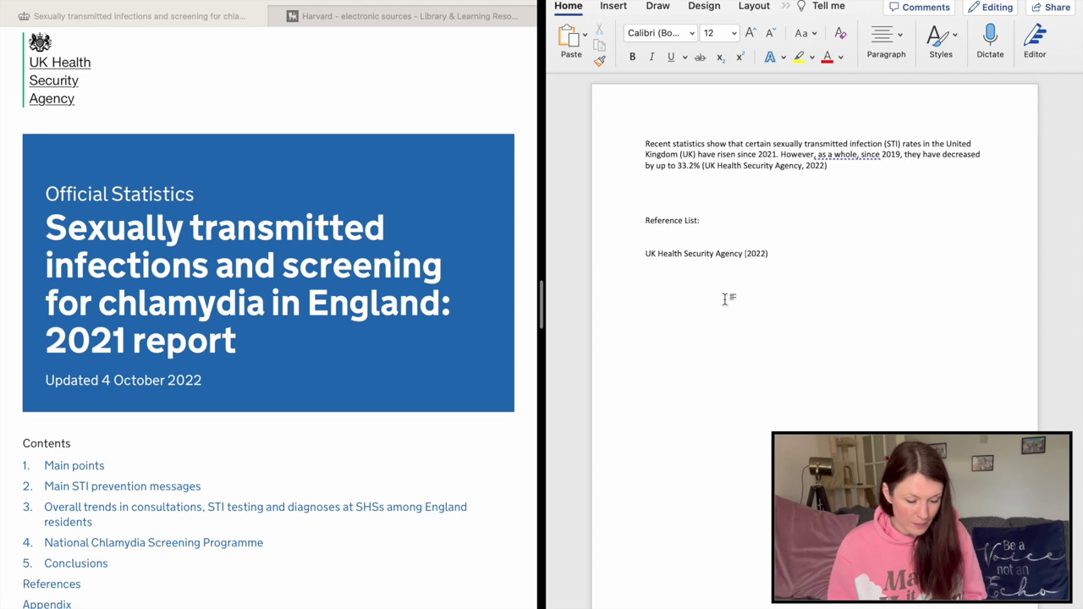
Following the guide's element order, add the title "Sexually transmitted infections and screening for chlamydia in England: 2021 report." after the year
left_click(353, 17)
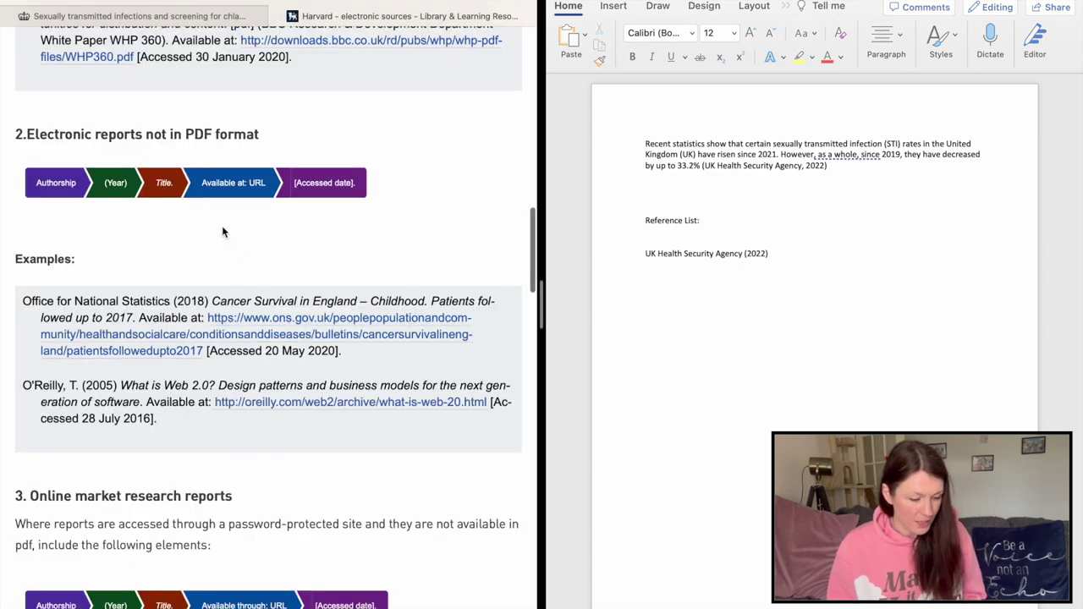
left_click(649, 253)
left_click_drag(650, 254, 736, 257)
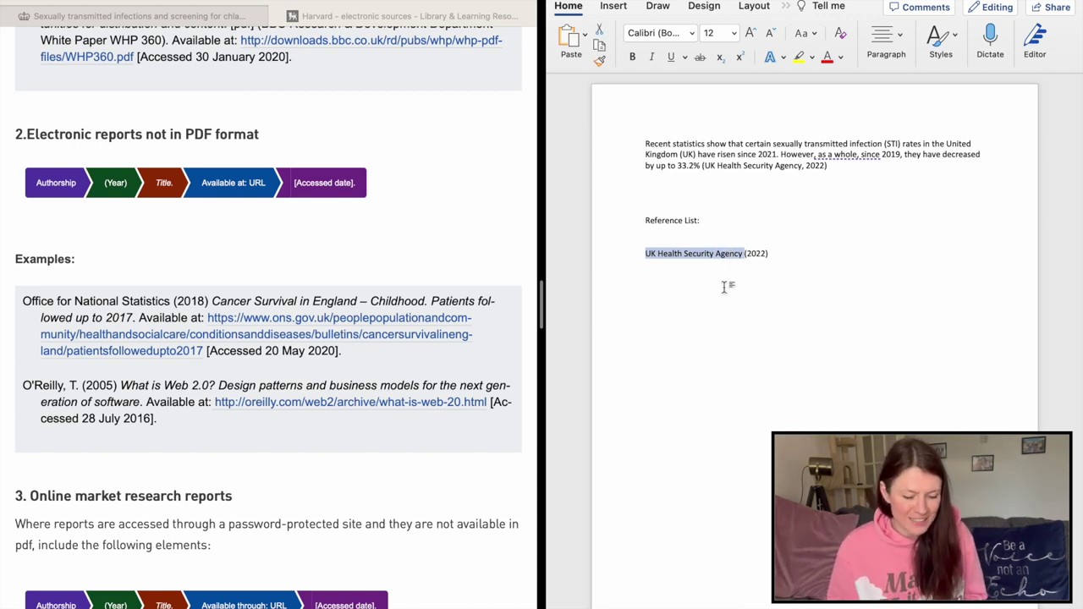
left_click(136, 15)
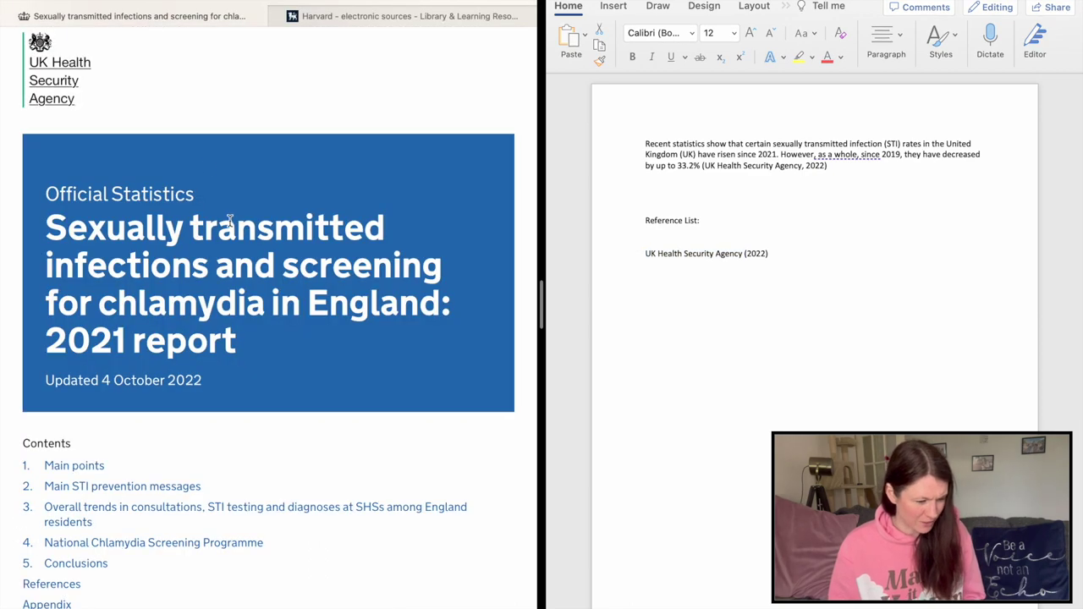
left_click(340, 15)
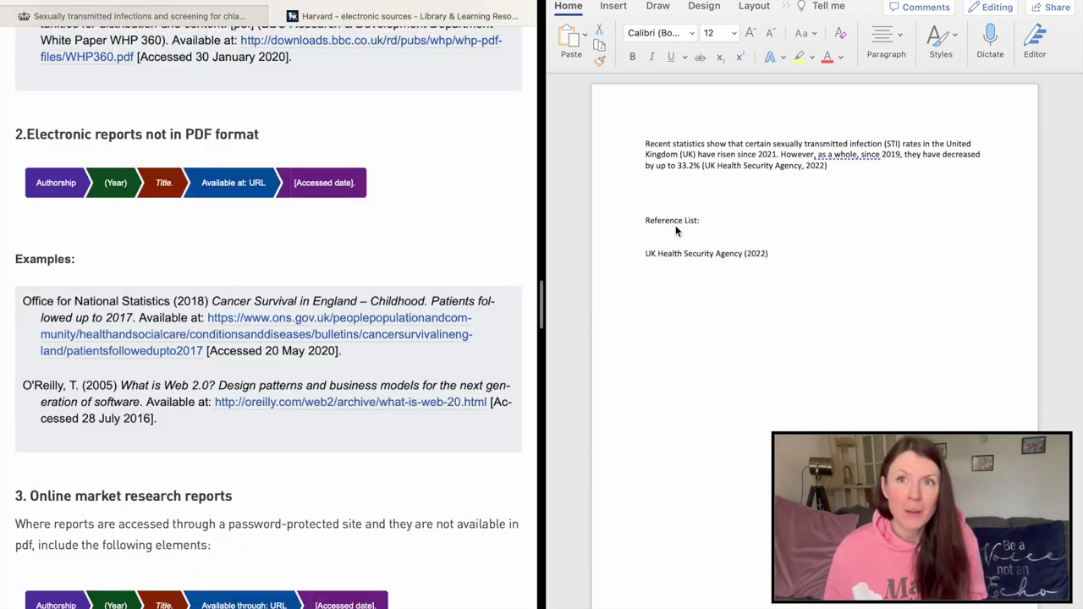
left_click(803, 256)
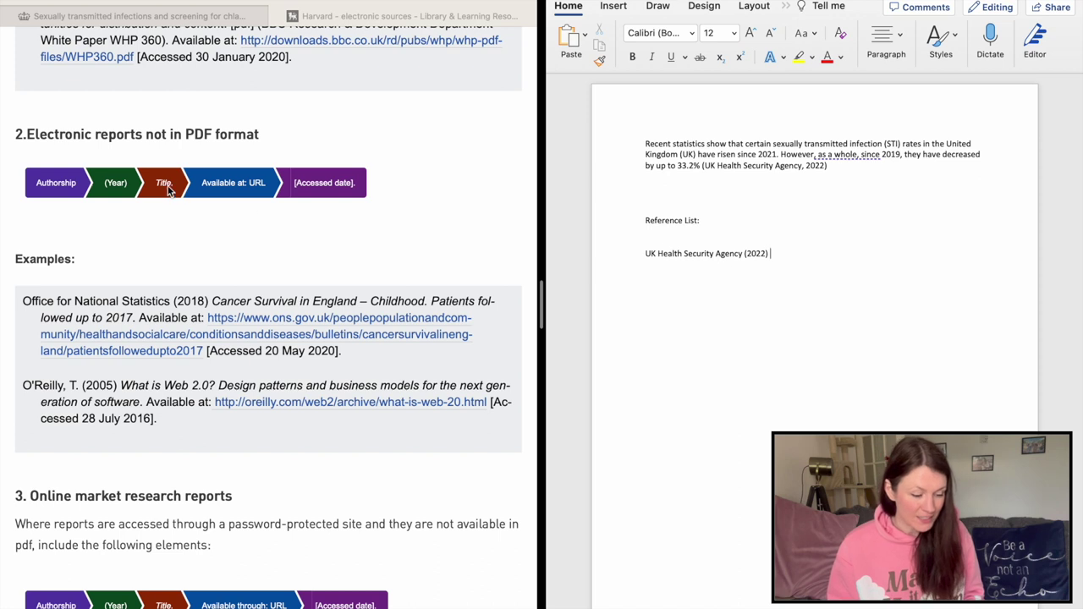
left_click(204, 16)
type("Sexually transmitted infections and screening for chlamydia in England: 2021 report.")
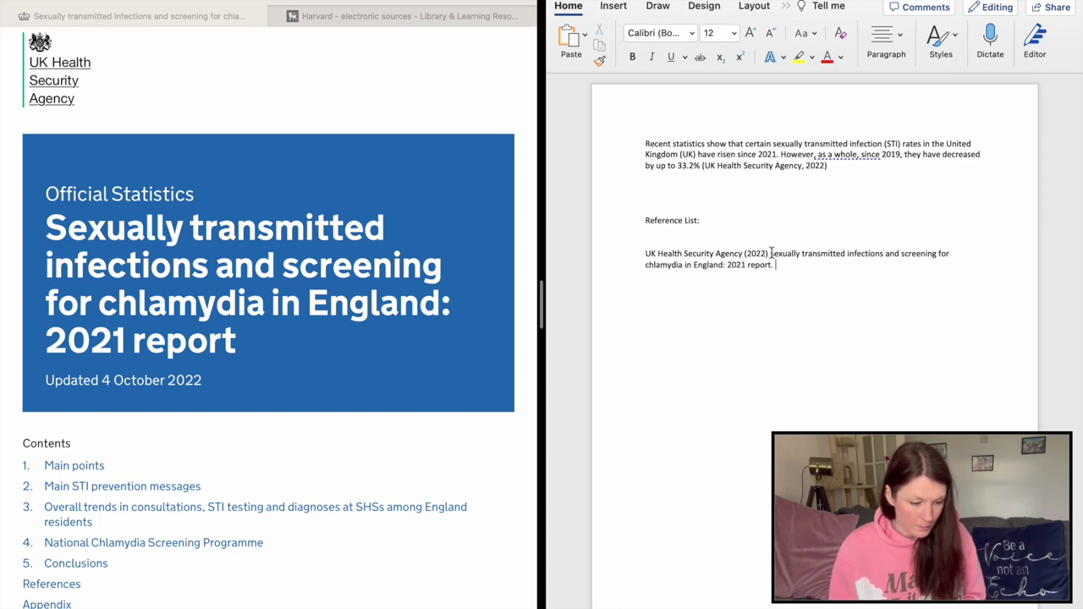
Italicise the report title in the reference entry, as in the guide's example
left_click_drag(771, 253, 774, 265)
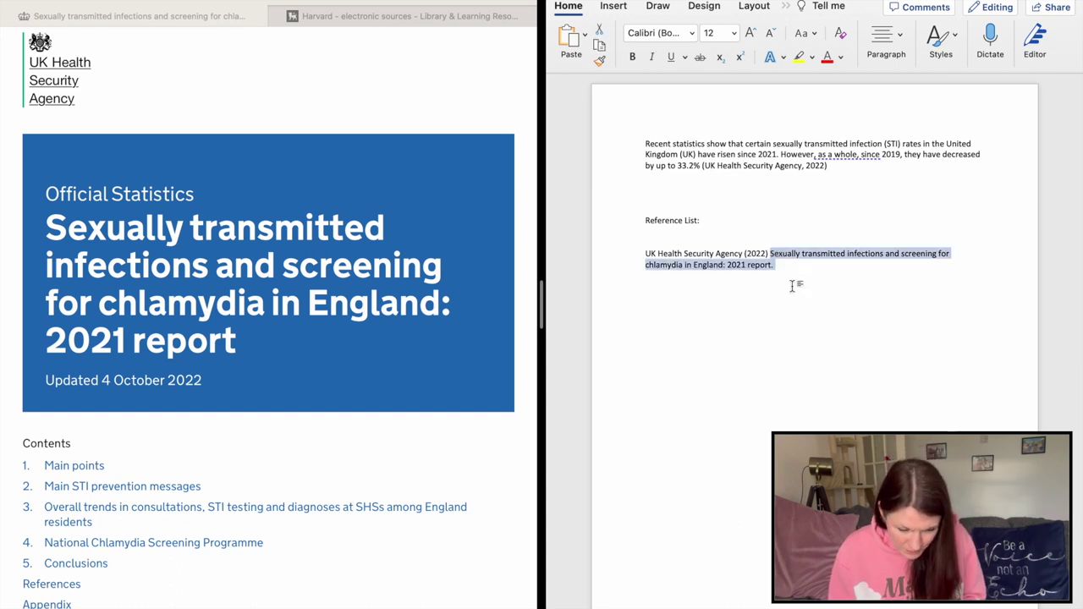
left_click(776, 265)
left_click(770, 255, "shift")
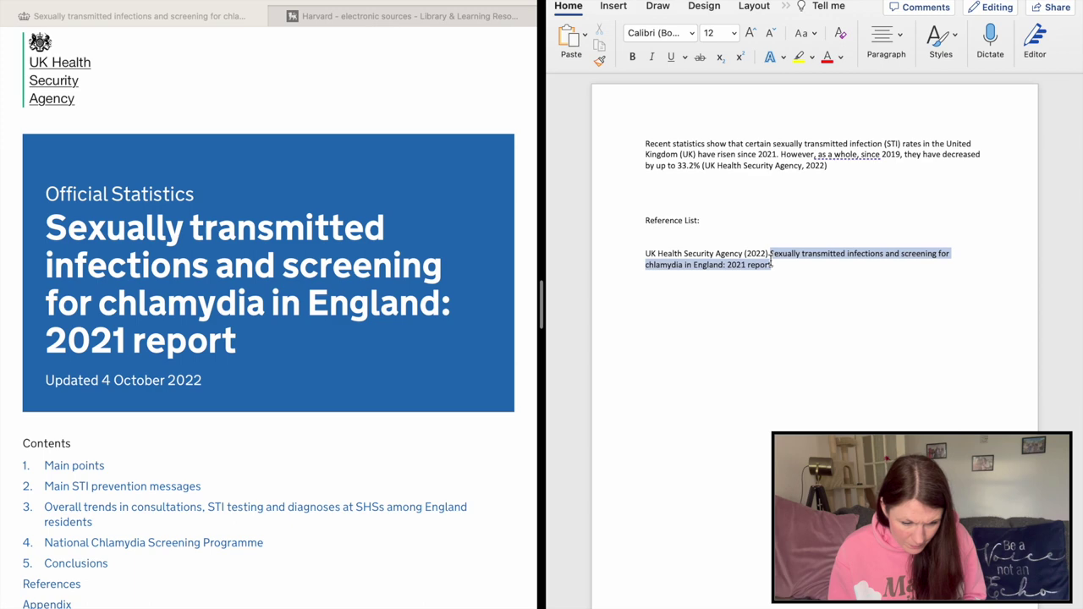
left_click(311, 20)
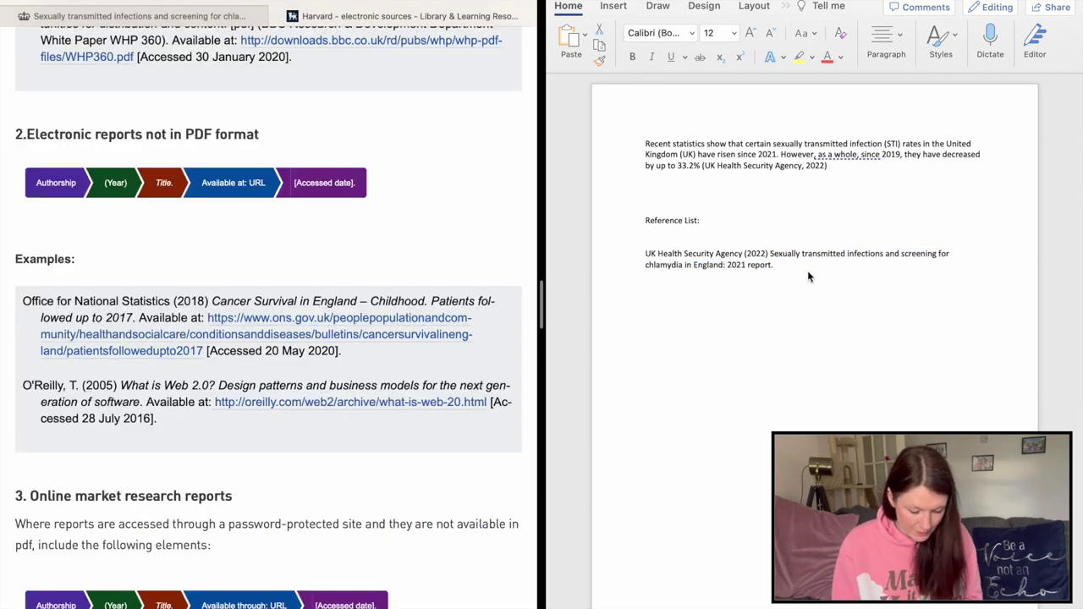
Add "Available at:" in regular text after the title, followed by the GOV.UK report's copied web address
left_click(780, 262)
type("Available at")
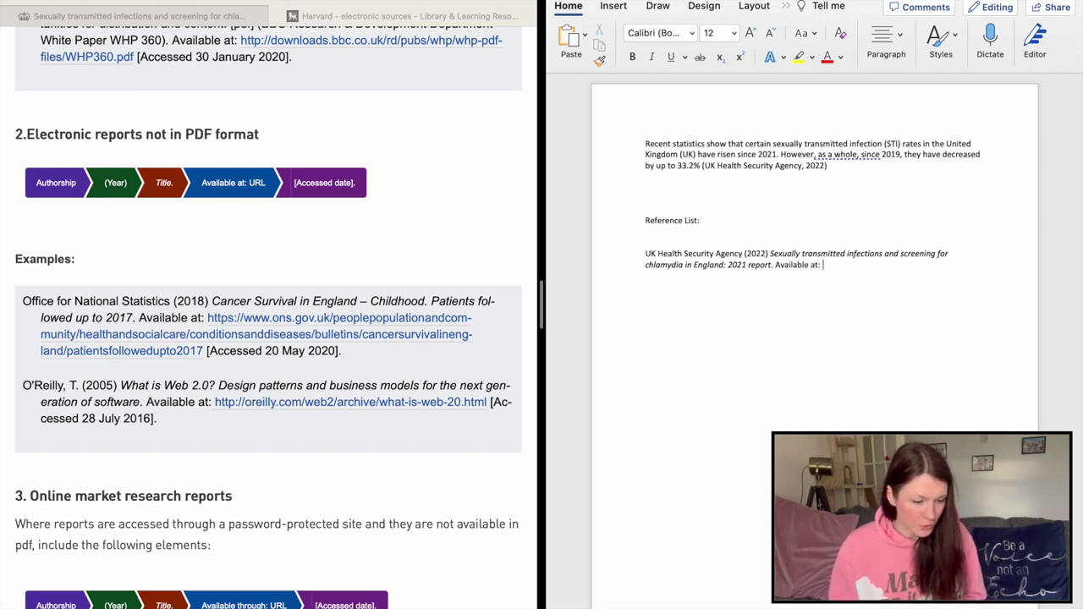
type(":")
key("ctrl+shift+Tab")
key("super+l")
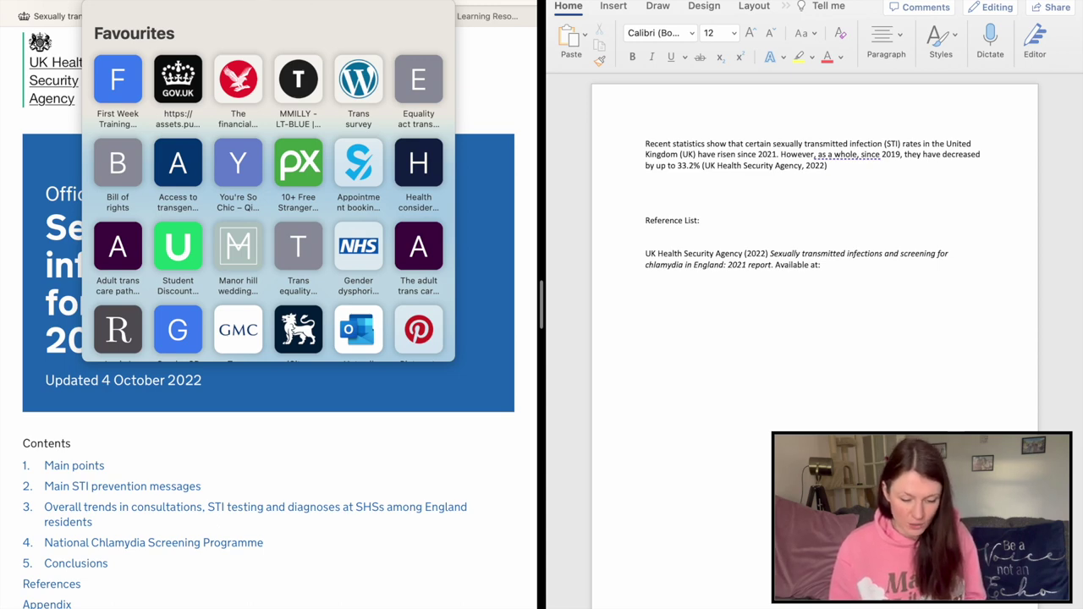
key("Escape")
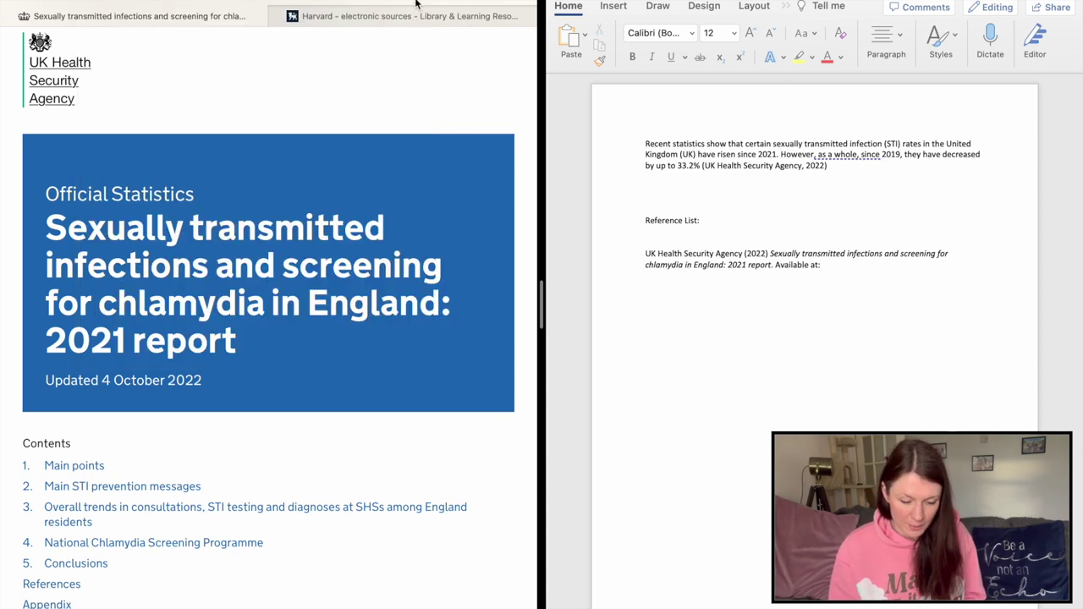
left_click(833, 269)
key("super+v")
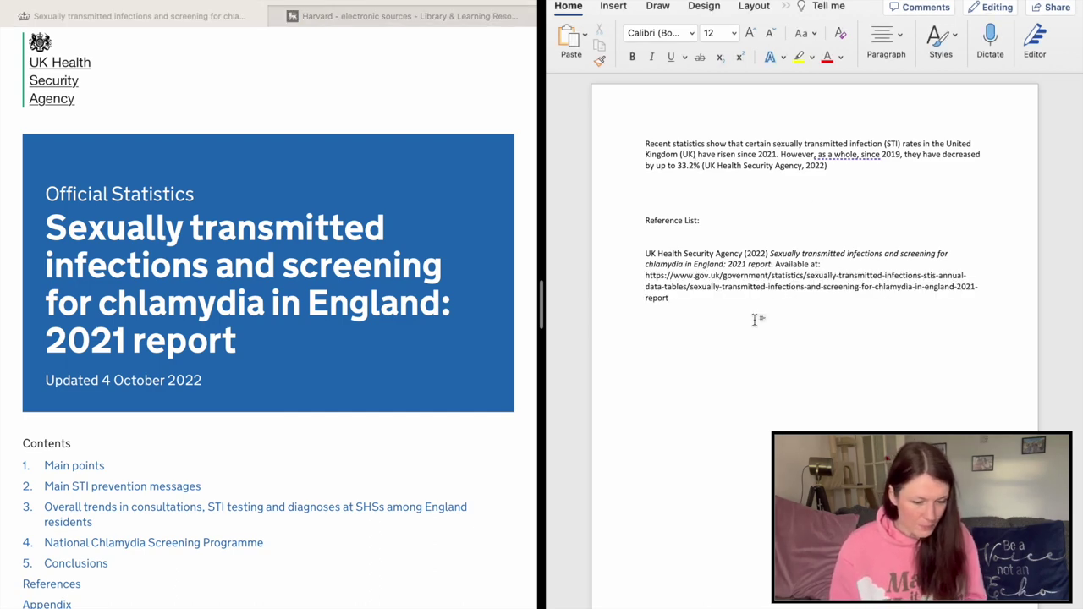
Turn the web address into a link and finish the entry with "[Accessed 12th February 2023]."
left_click(373, 15)
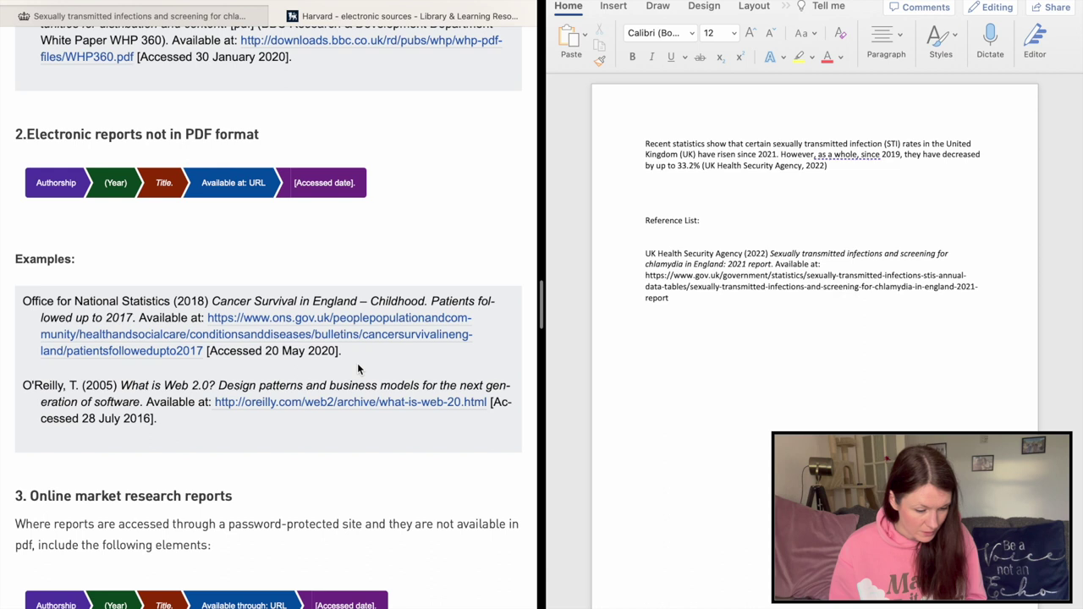
left_click(693, 309)
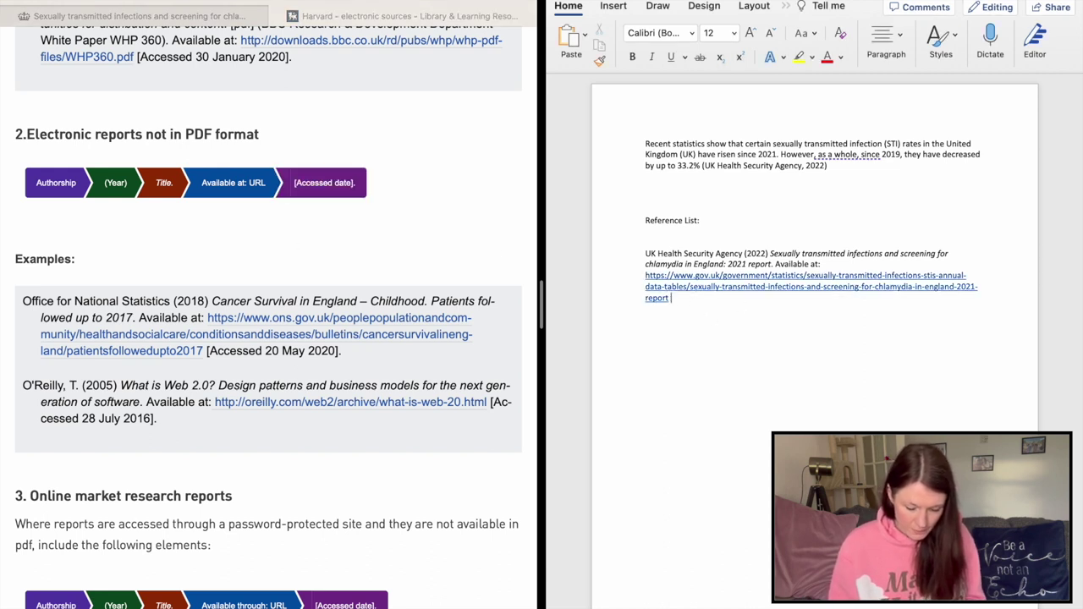
type("[Accessed")
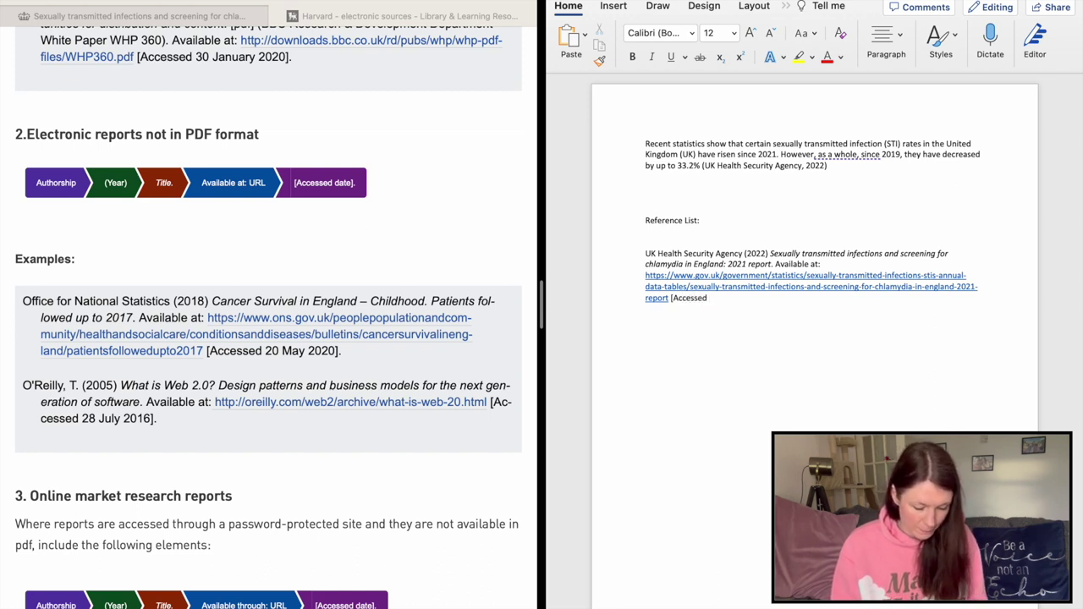
type("12")
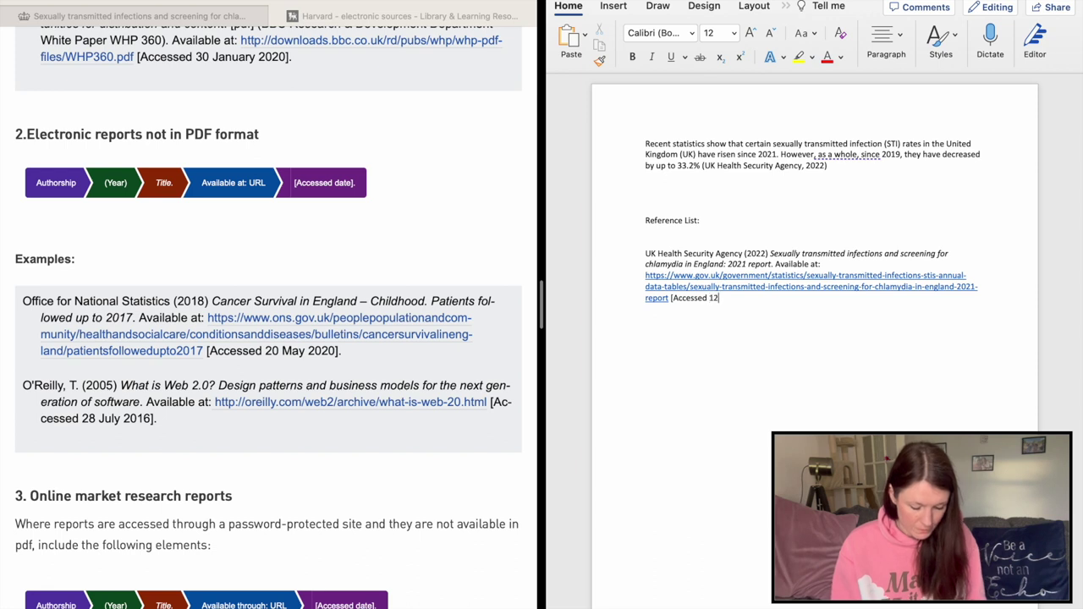
type("th February 2023].")
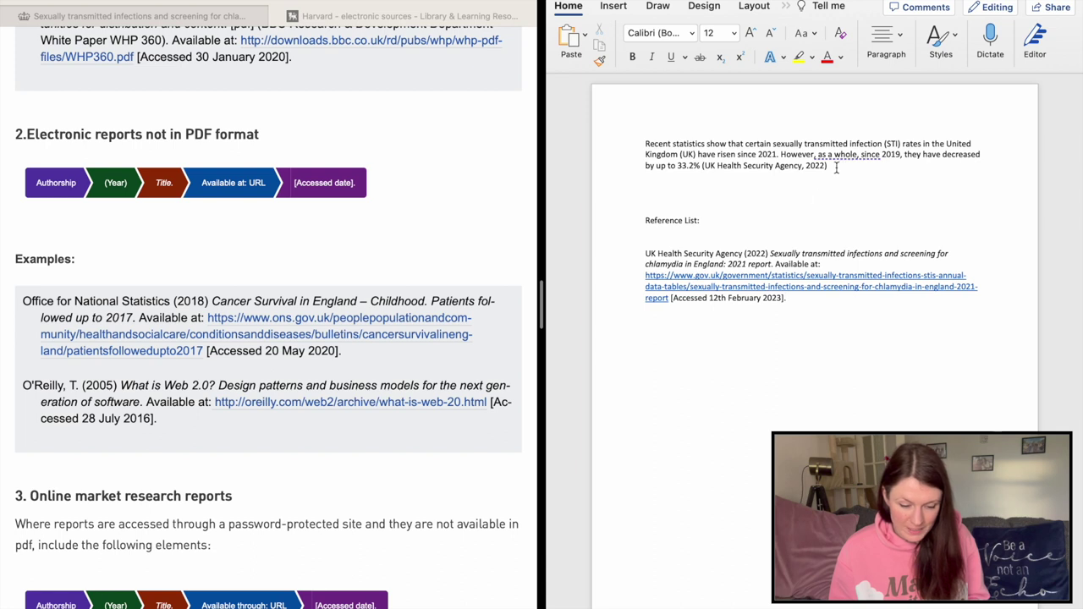
Review the in-text citation in the paragraph against the full reference list entry
left_click_drag(827, 165, 703, 163)
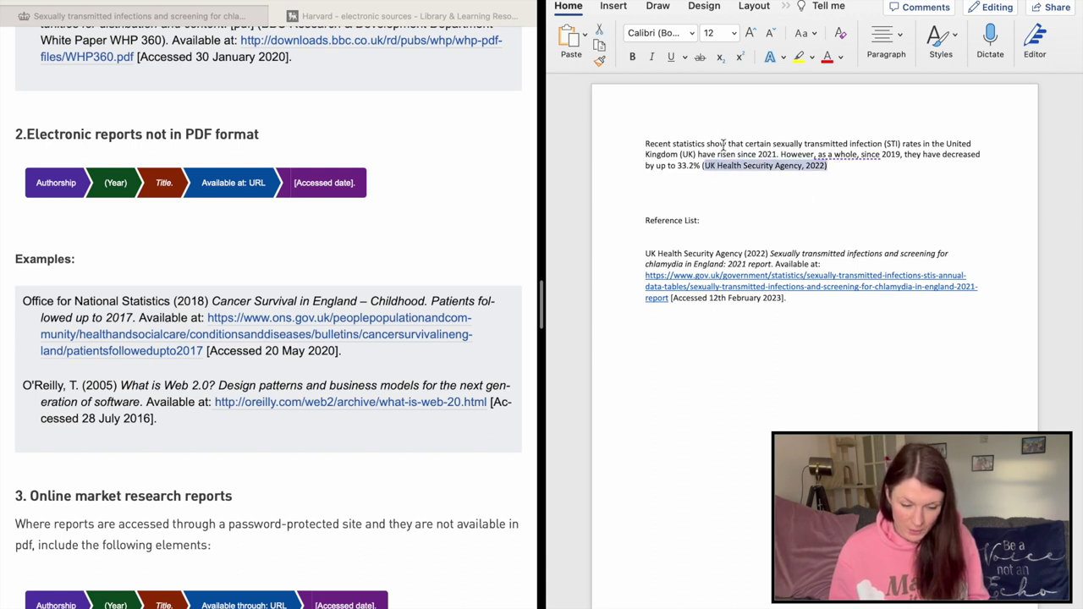
left_click(825, 264)
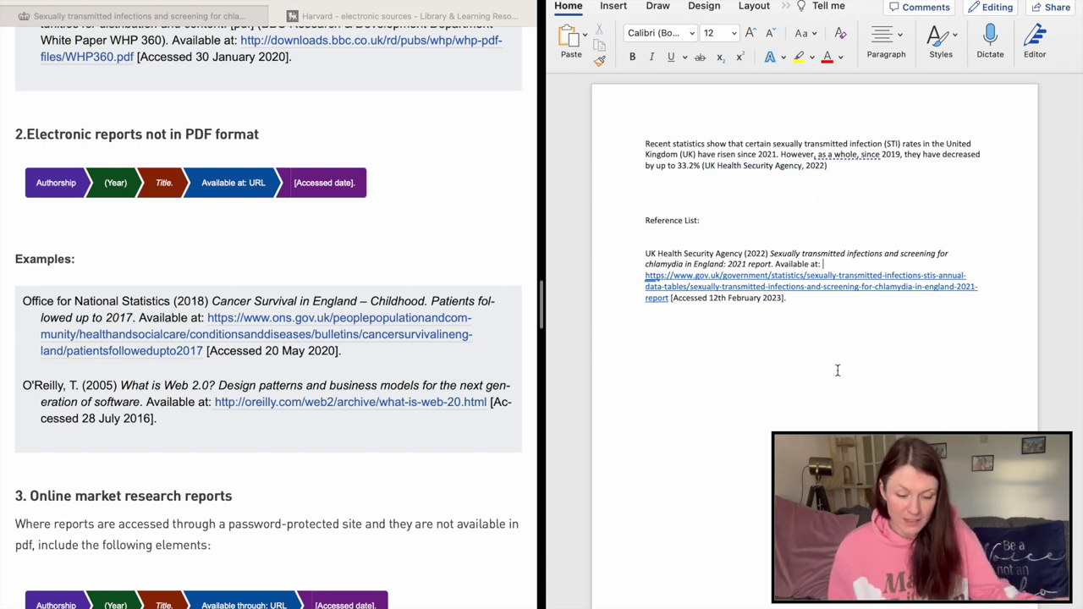
mouse_move(796, 300)
left_mouse_down()
mouse_move(677, 280)
mouse_move(655, 258)
left_mouse_up()
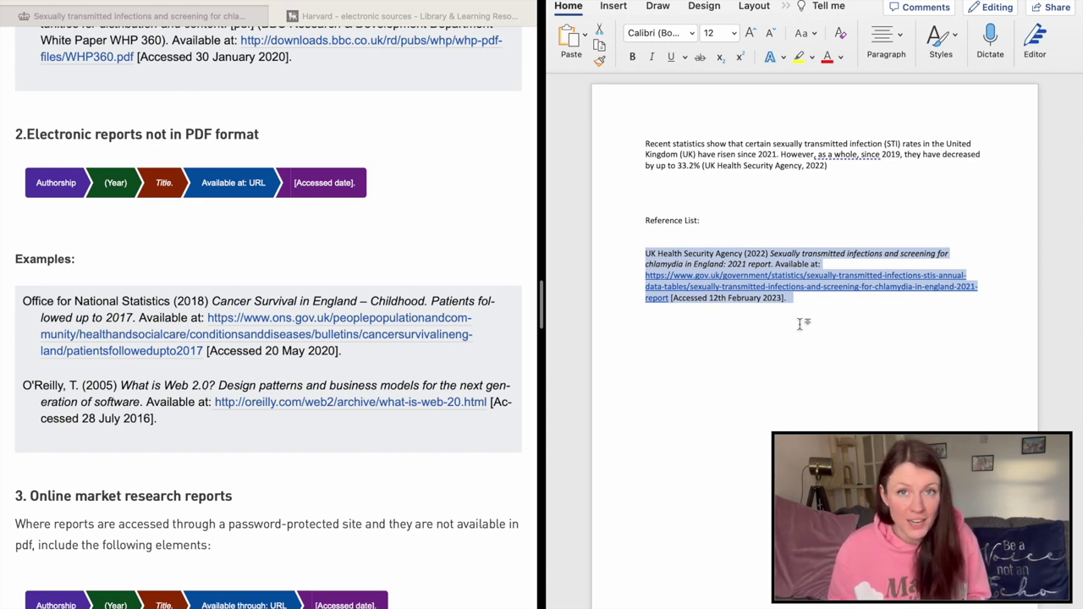
left_click(818, 305)
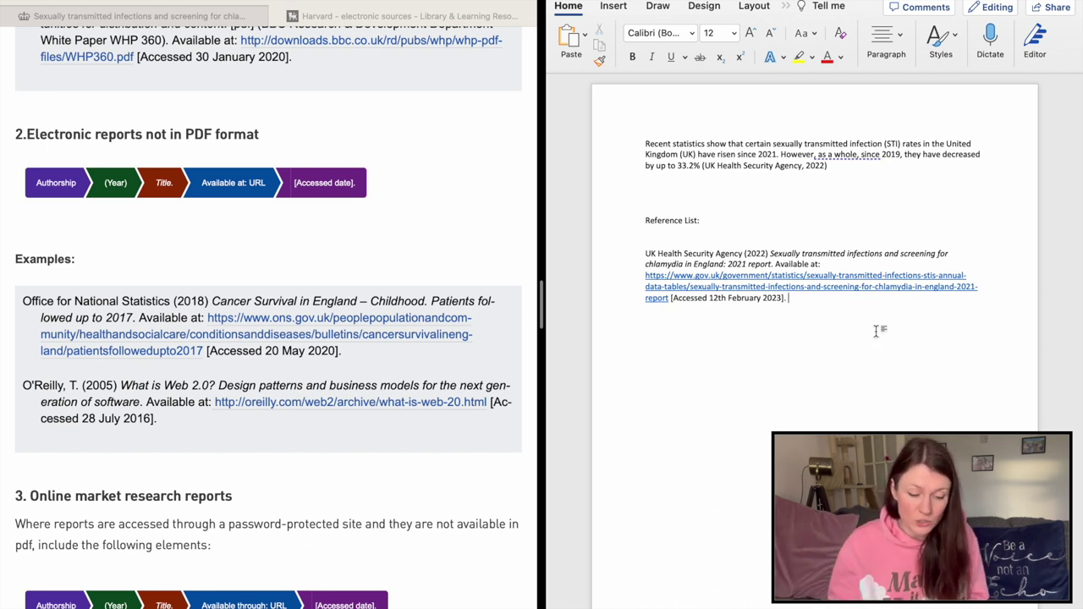
left_click_drag(828, 166, 706, 168)
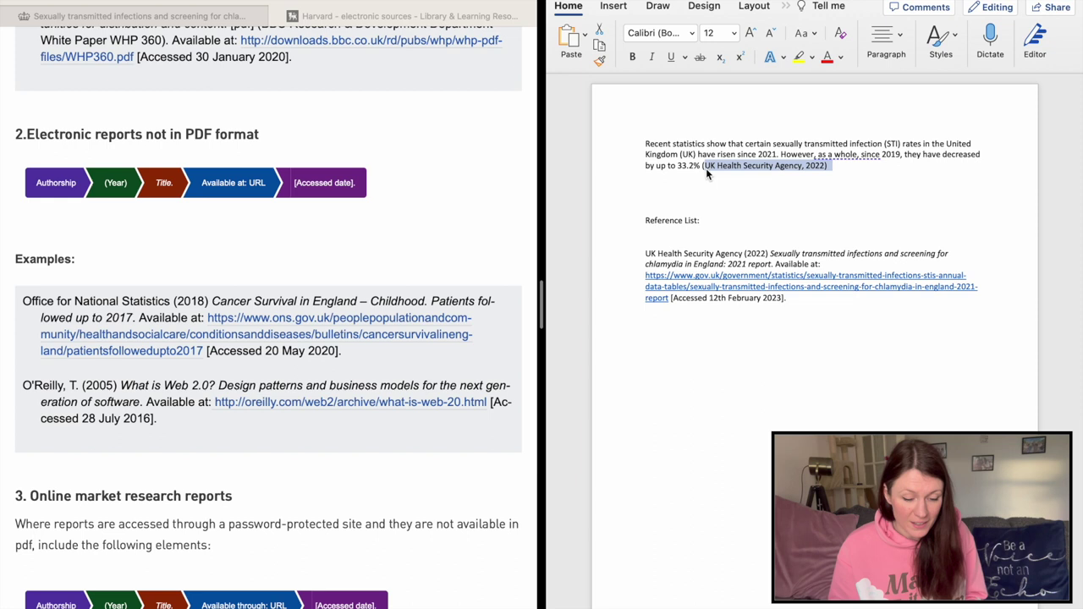
left_click(828, 182)
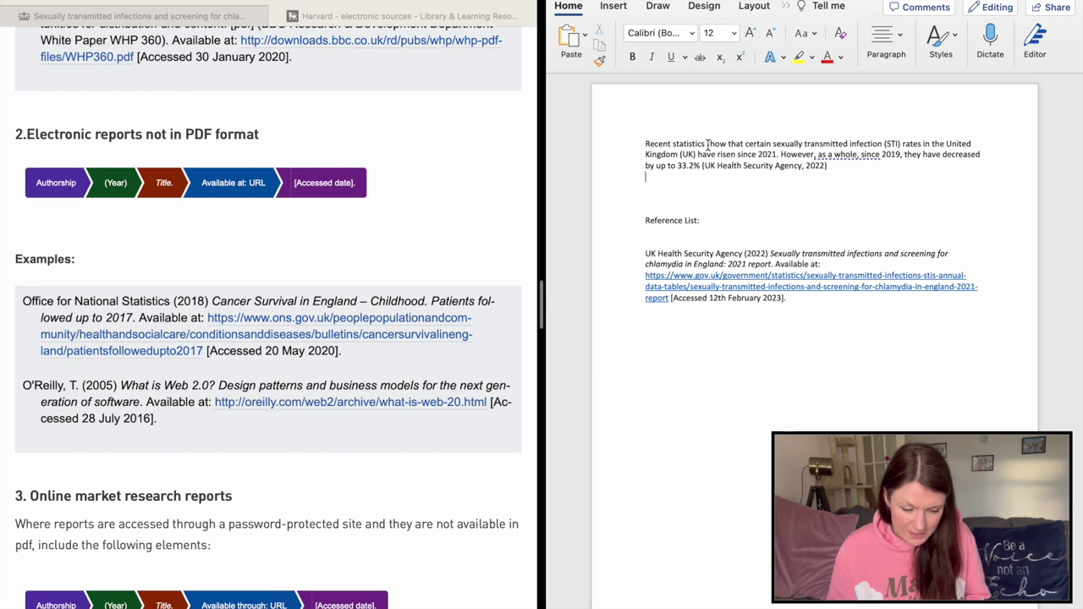
Insert "from the UK Health Security Agency (2022)" after "Recent statistics" and replace the bracketed citation after "33.2%" with a full stop
left_click(707, 145)
type("from the ")
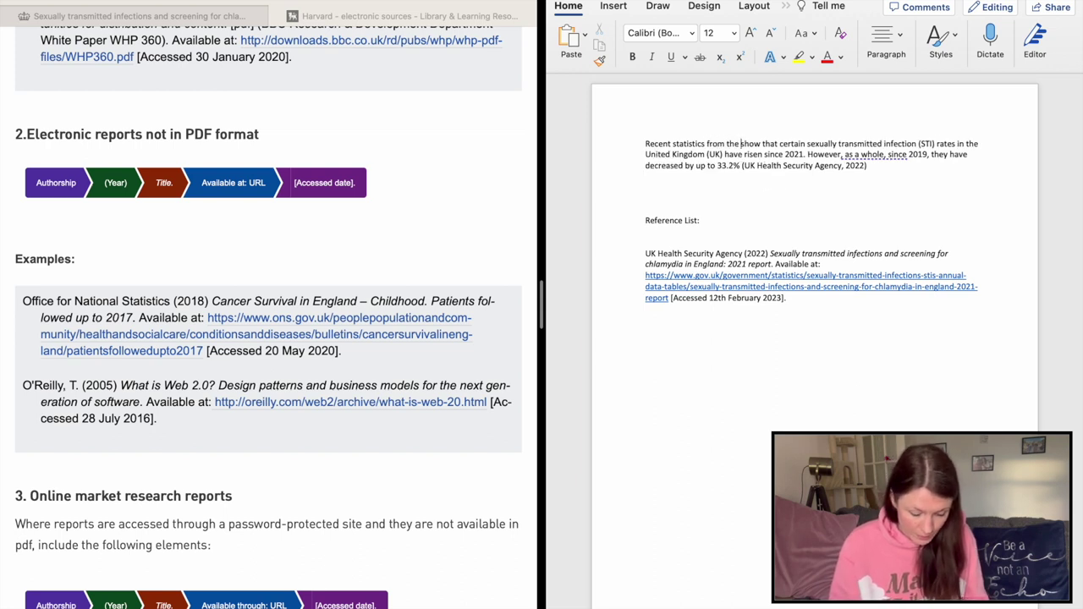
type("UK Health Security Agency (2022)")
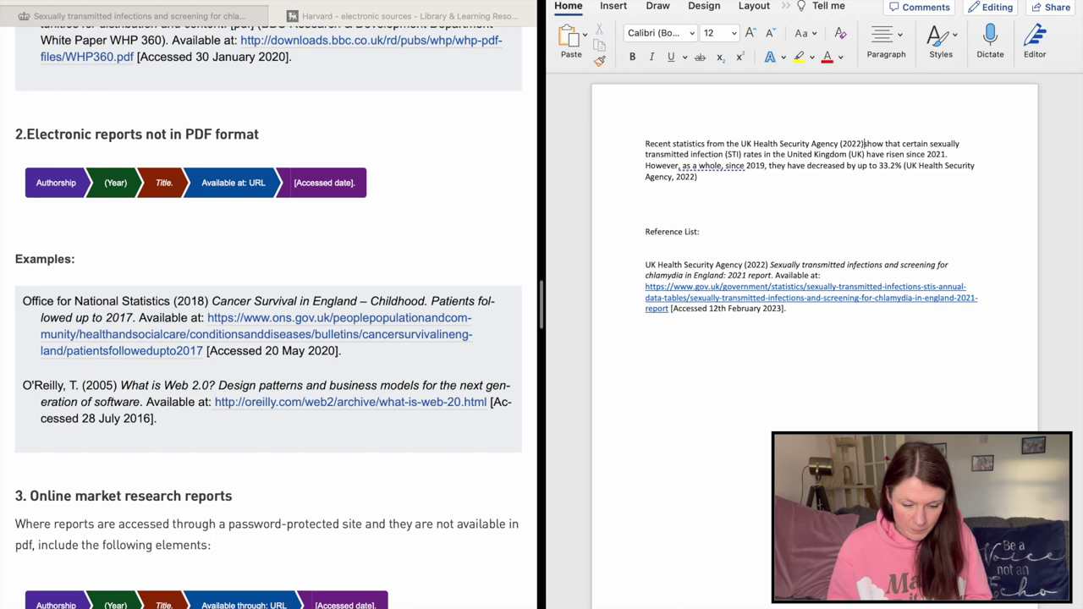
left_click_drag(904, 165, 909, 175)
key("BackSpace")
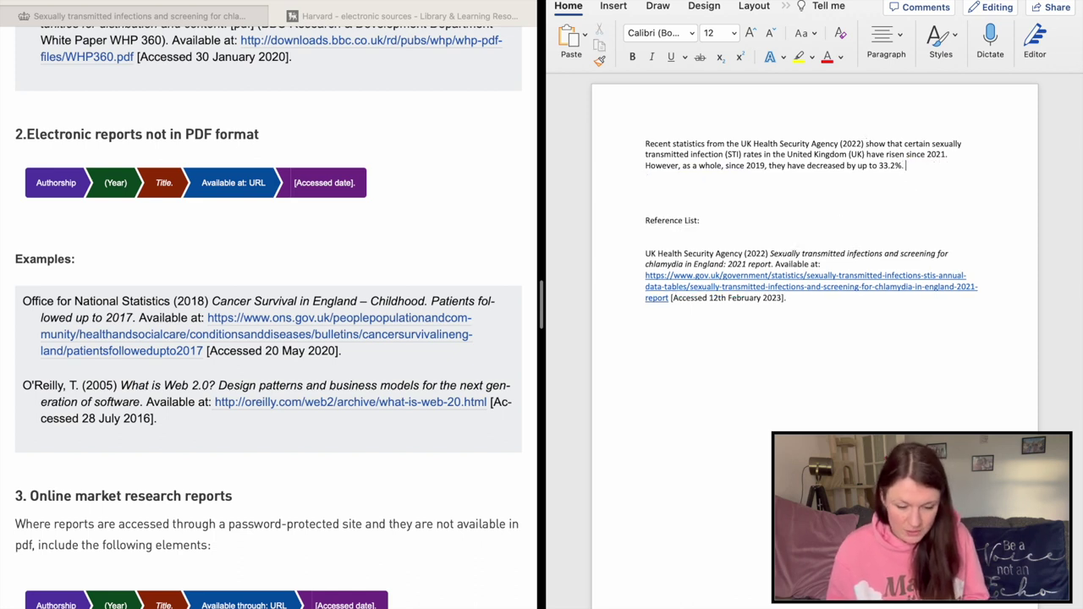
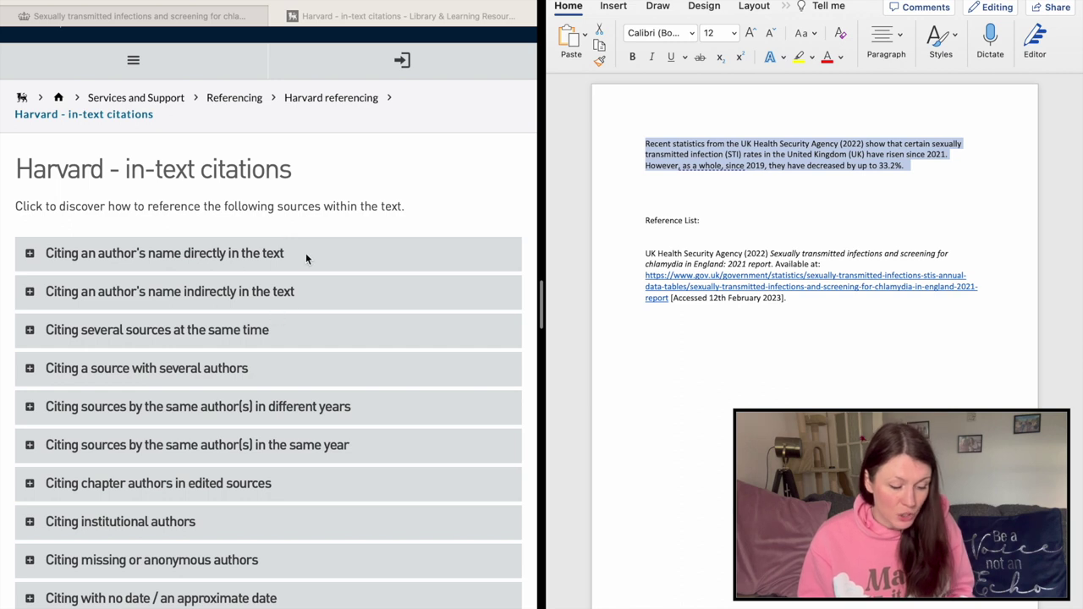
Expand the in-text citation guidance on citing an author's name directly in the text and examine its example
left_click(279, 256)
left_click(212, 255)
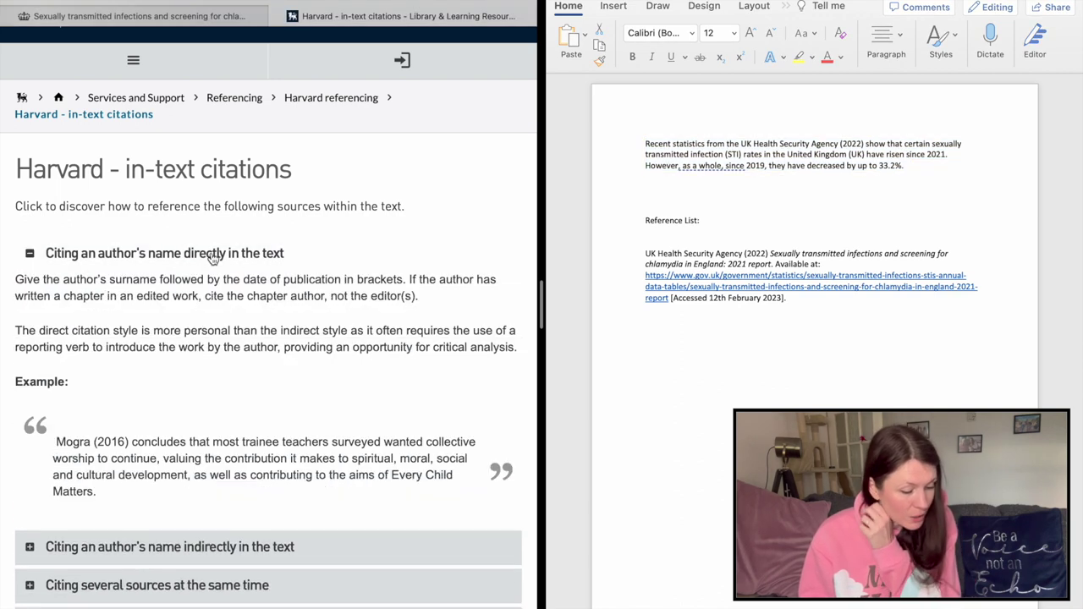
scroll(328, 342, "down", 2)
left_click_drag(129, 382, 56, 382)
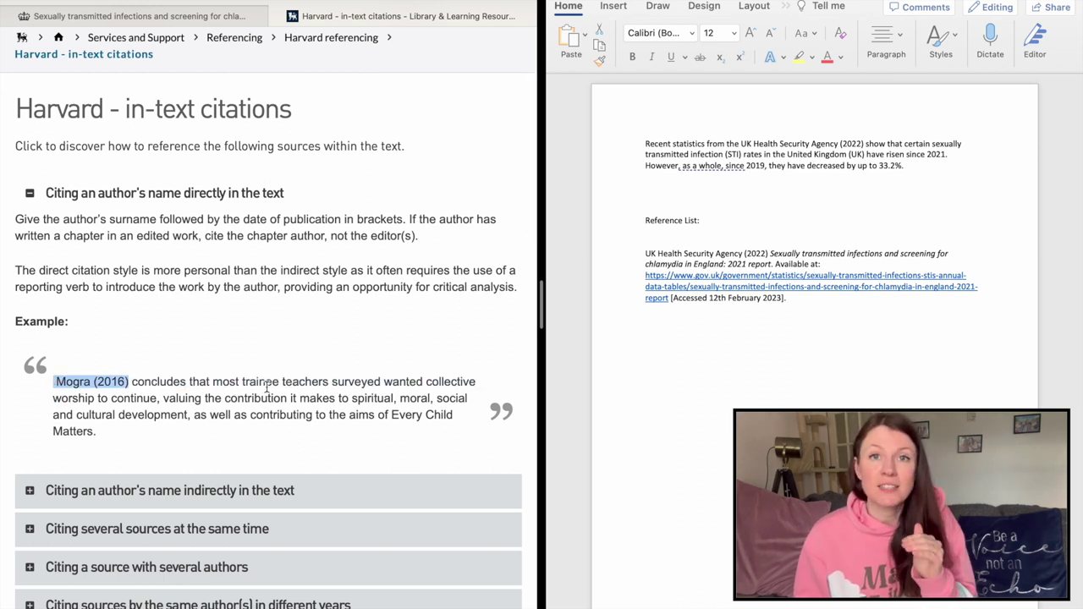
scroll(270, 389, "down", 5)
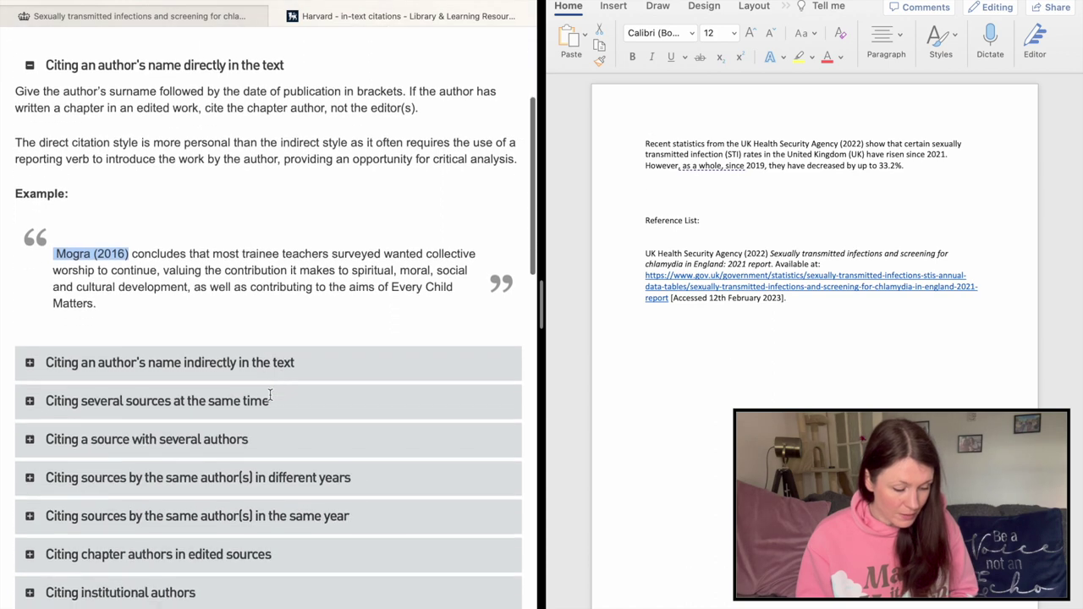
Expand the guidance on citing an author's name indirectly in the text and examine the bracketed citation in its example
left_click(260, 339)
scroll(302, 413, "down", 2)
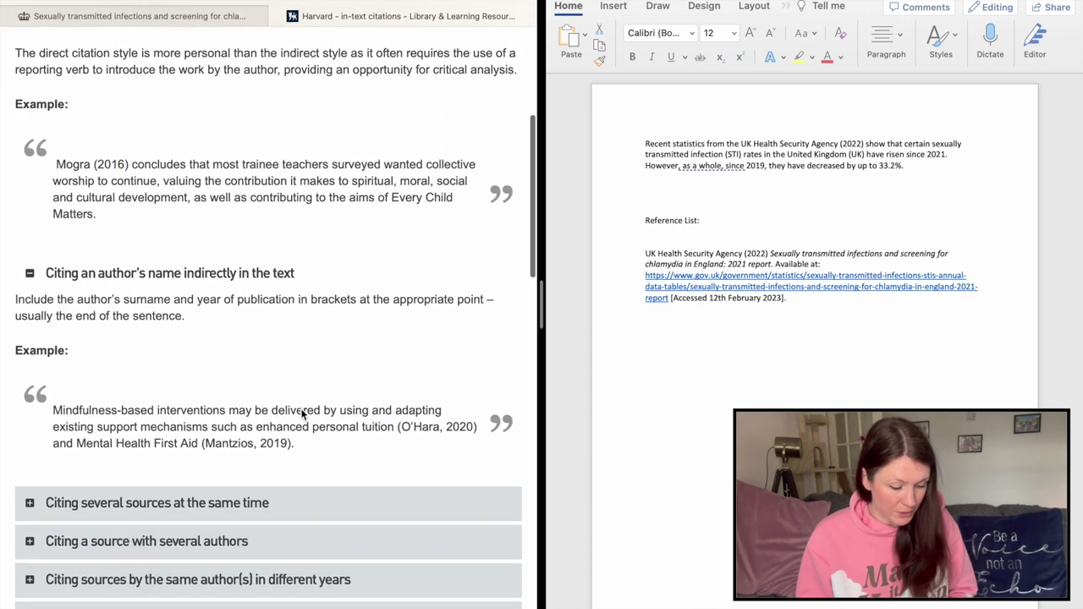
left_click_drag(286, 441, 200, 441)
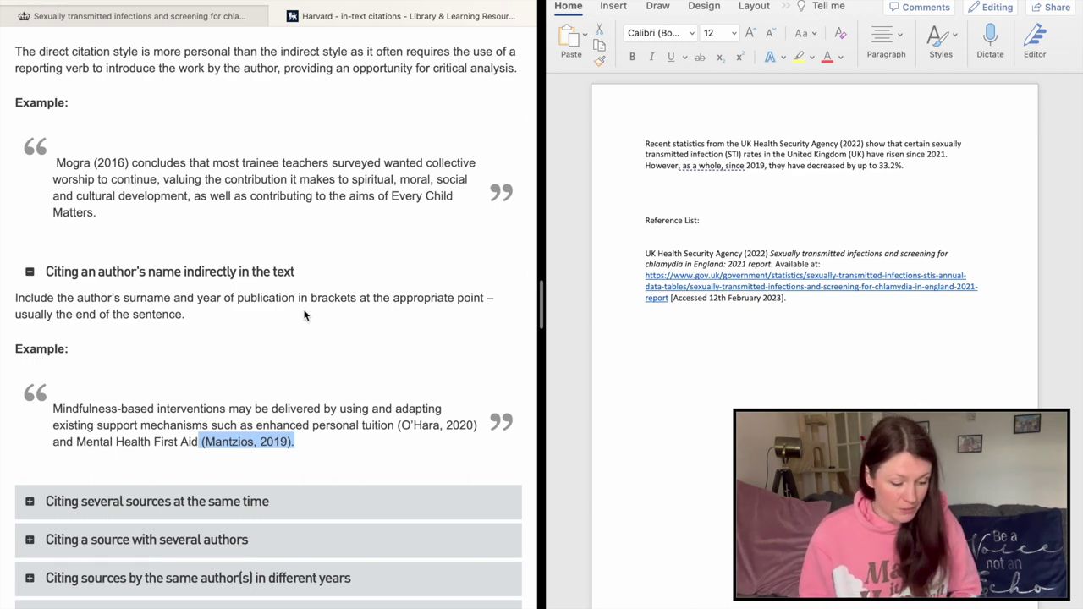
Expand the guidance on citing several sources at the same time and examine its direct and indirect citation examples
scroll(305, 315, "down", 5)
left_click(271, 313)
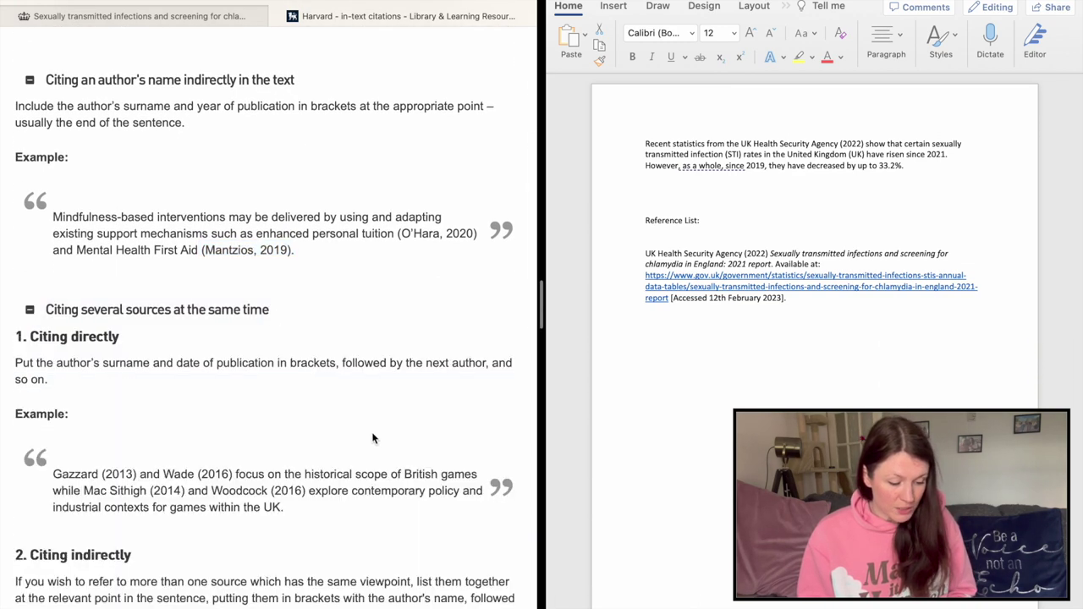
scroll(278, 448, "down", 3)
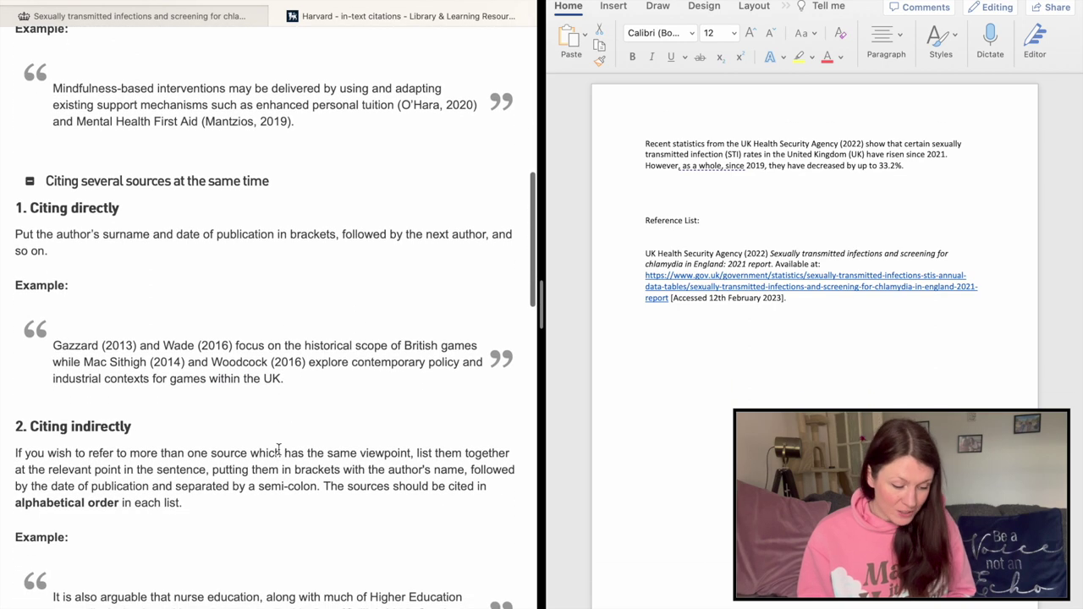
scroll(279, 449, "down", 4)
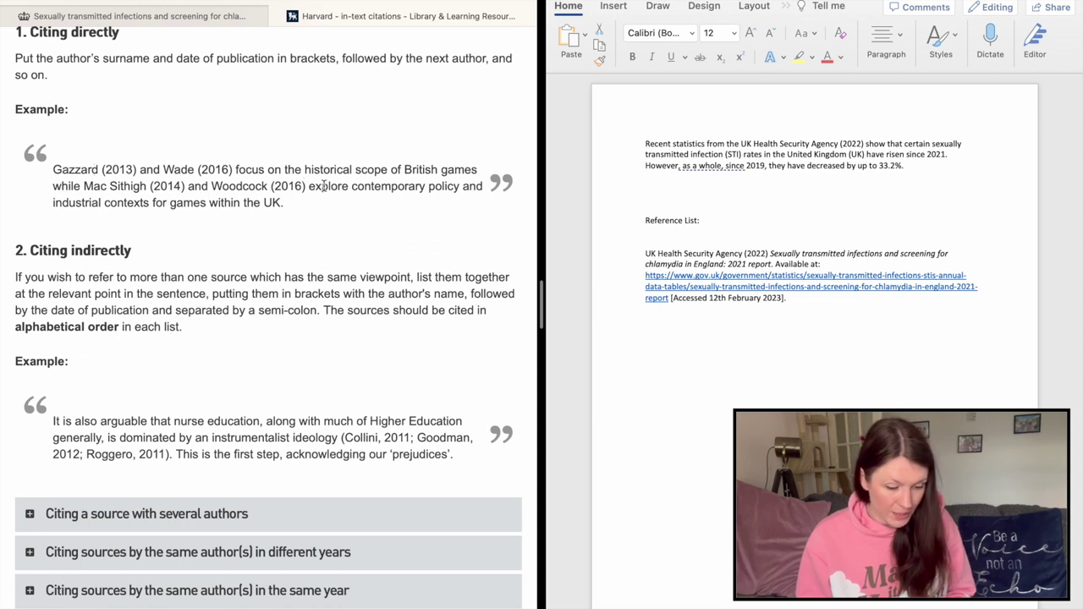
left_click_drag(285, 203, 56, 160)
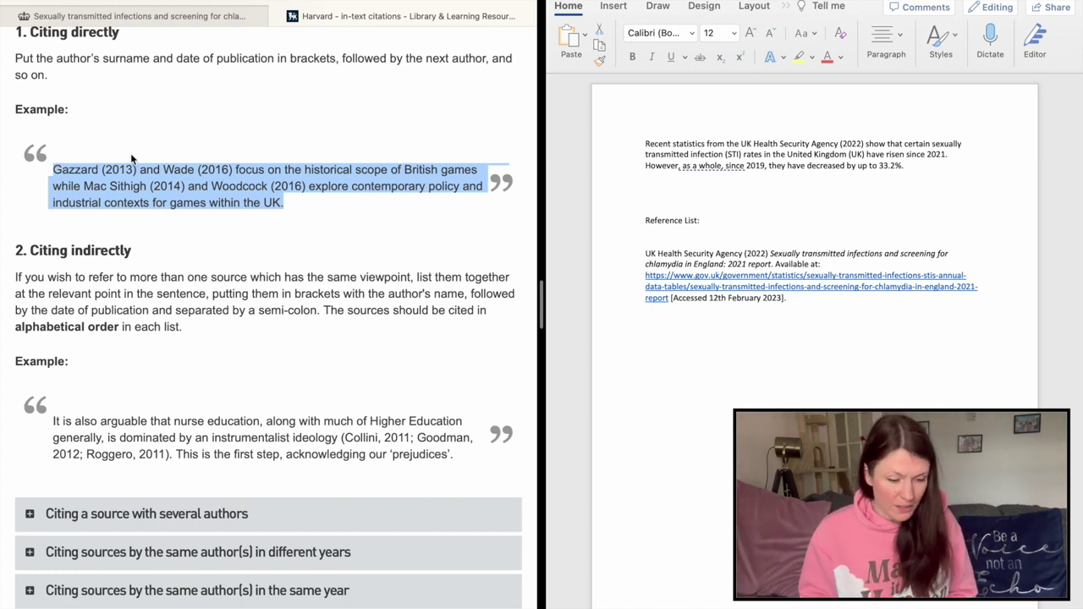
In a new browser tab, search for "sti rates uk google scholar" and open the PubMed Central article on STI risk perception in the British population
left_click(486, 5)
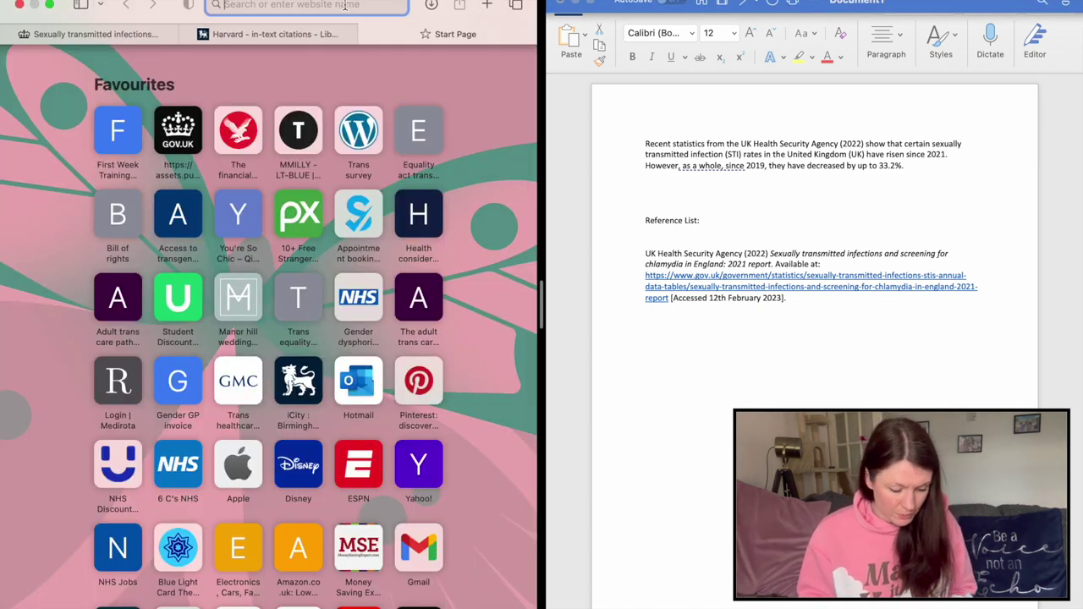
type("sti")
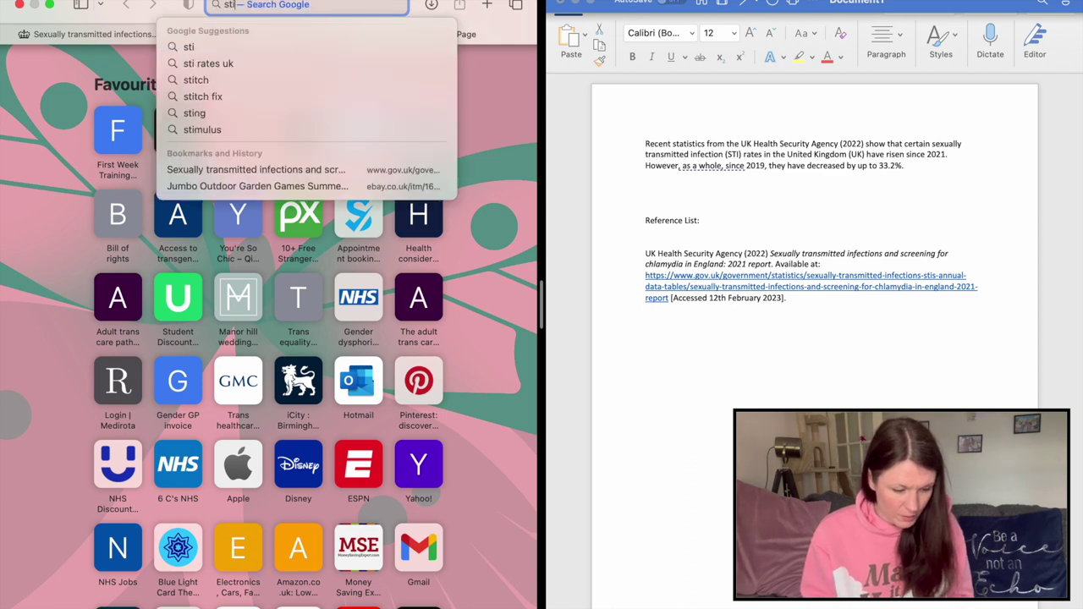
type(" rates uk")
key("Return")
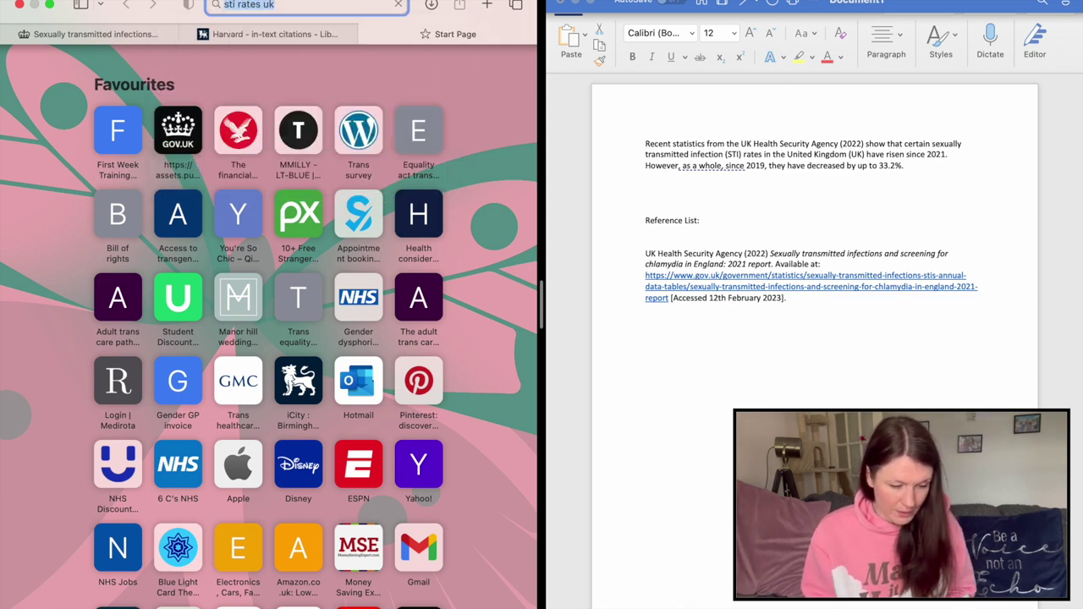
left_click(203, 50)
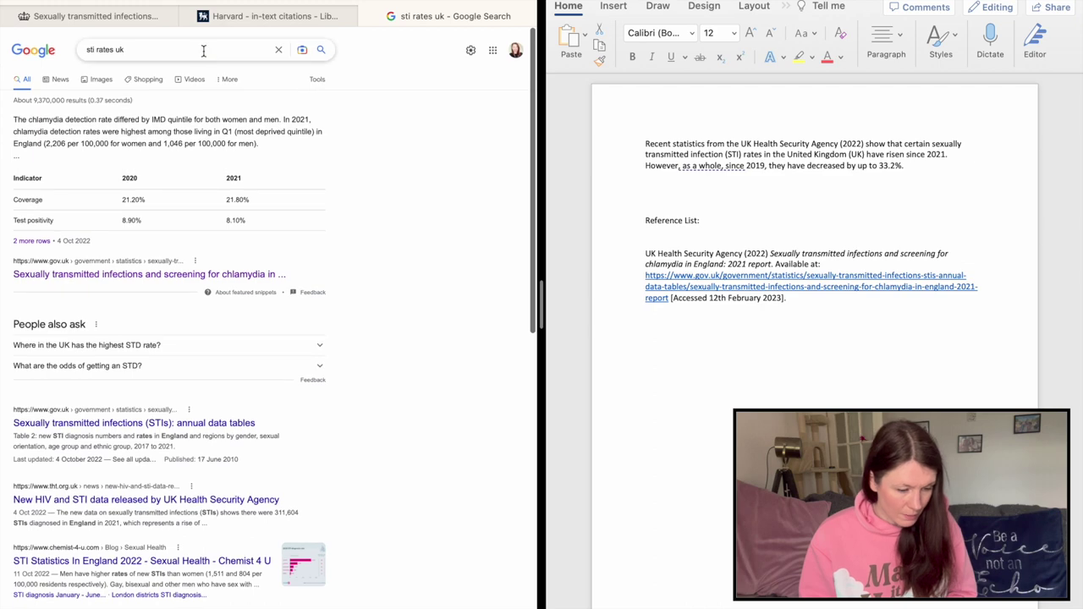
type("google")
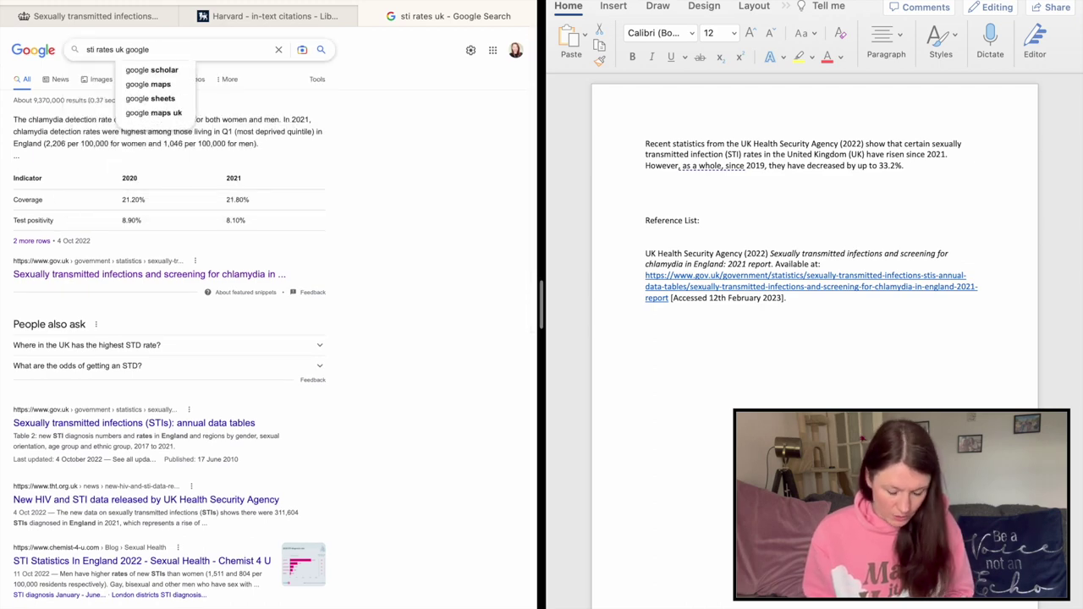
left_click(152, 70)
left_click(328, 224)
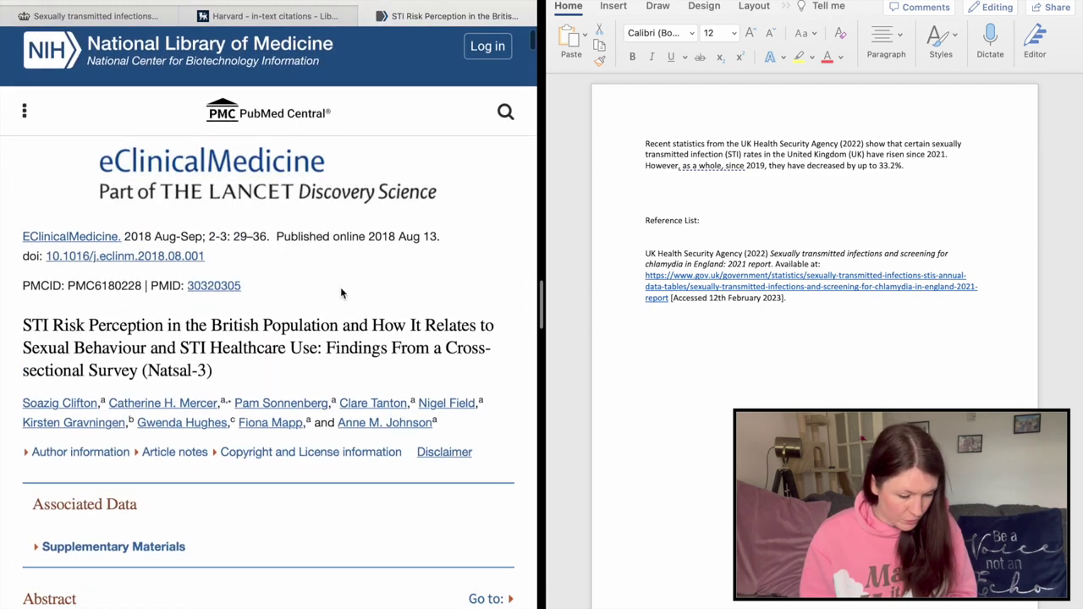
Examine the list of authors under the STI risk perception article's title
scroll(341, 290, "down", 2)
left_click_drag(451, 357, 22, 339)
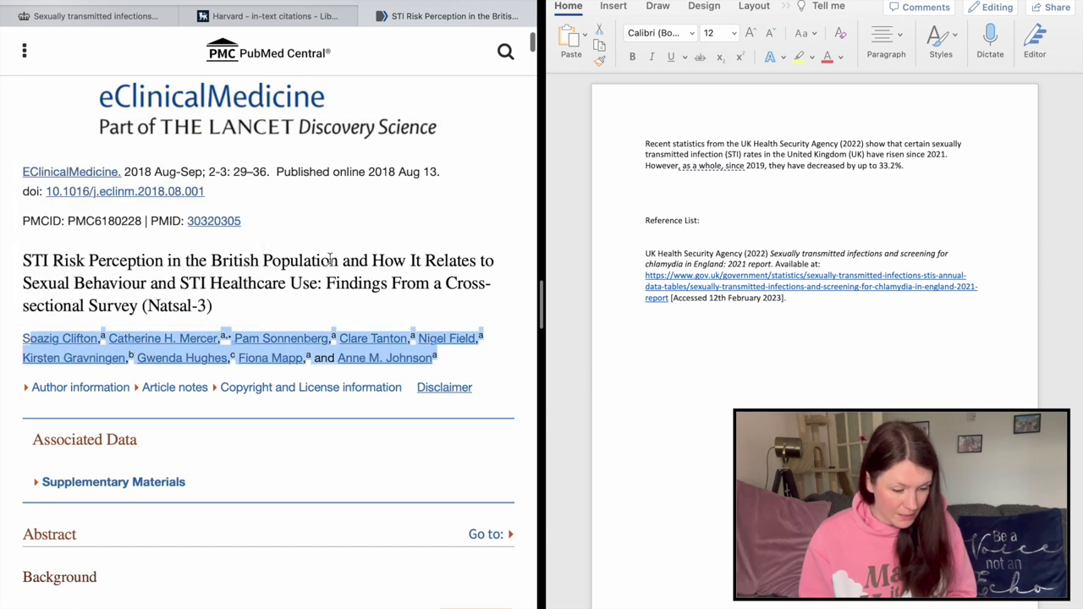
scroll(317, 283, "down", 2)
scroll(316, 283, "down", 1)
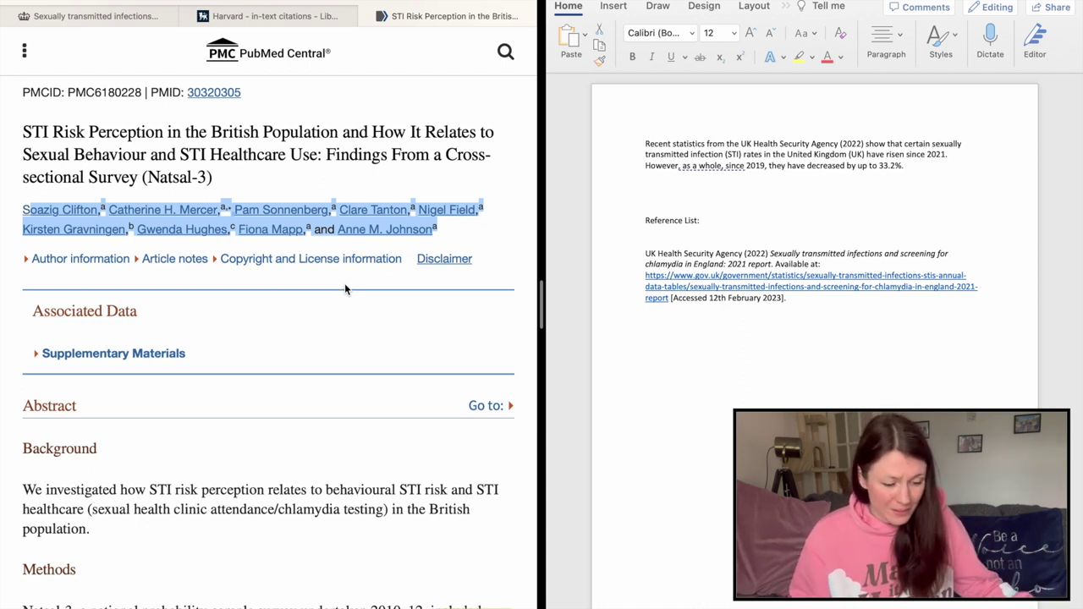
left_click(315, 288)
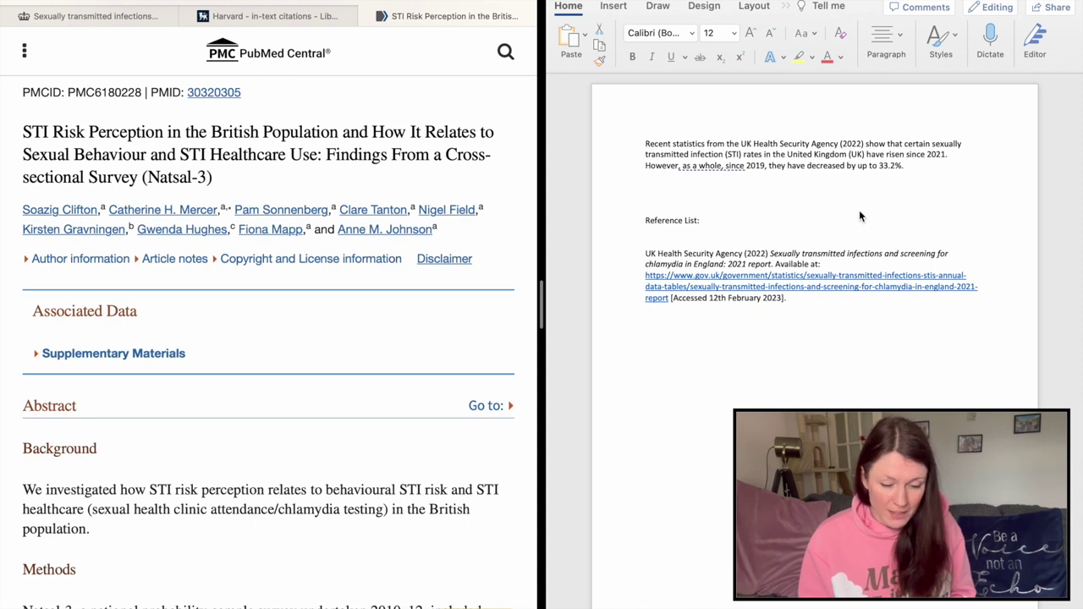
Add a bracketed citation on a new line below the Word paragraph, giving the article's first author's surname followed by "et al, 2018"
left_click(916, 169)
triple_click(922, 169)
left_click(925, 170)
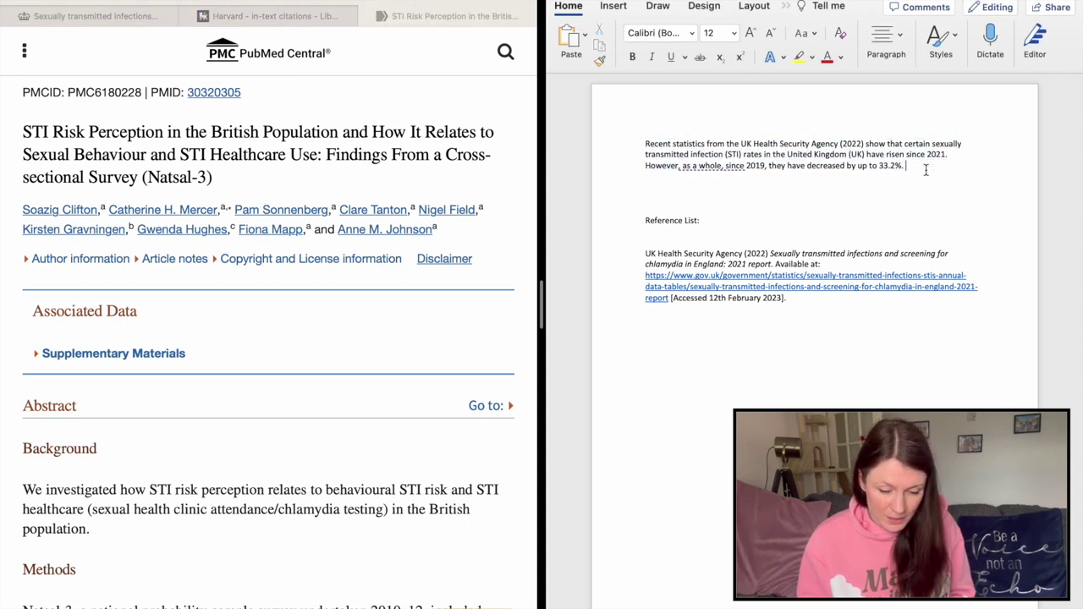
key("Return")
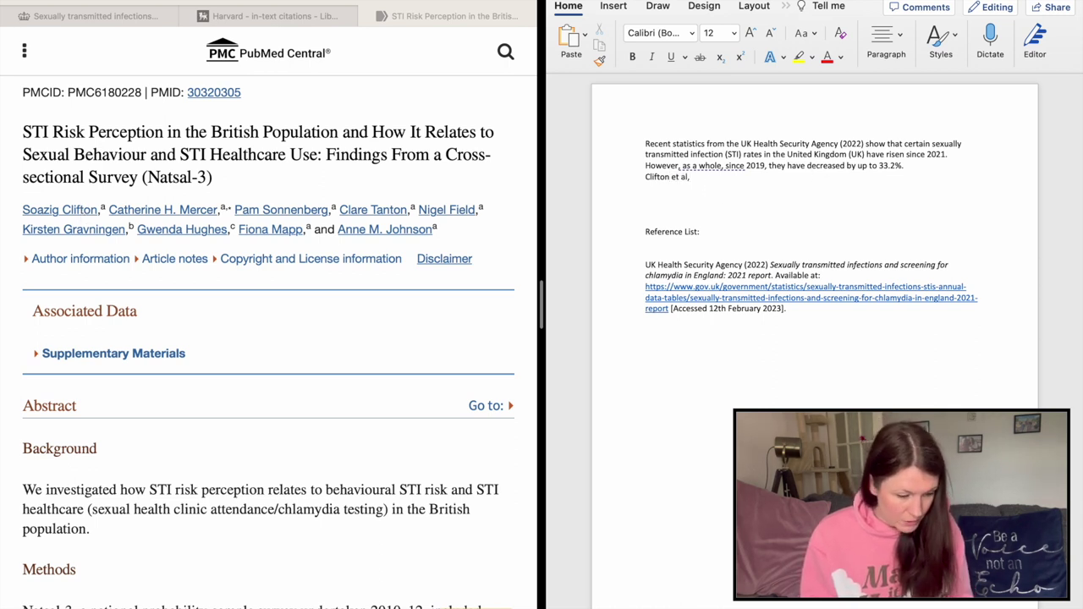
scroll(387, 297, "up", 3)
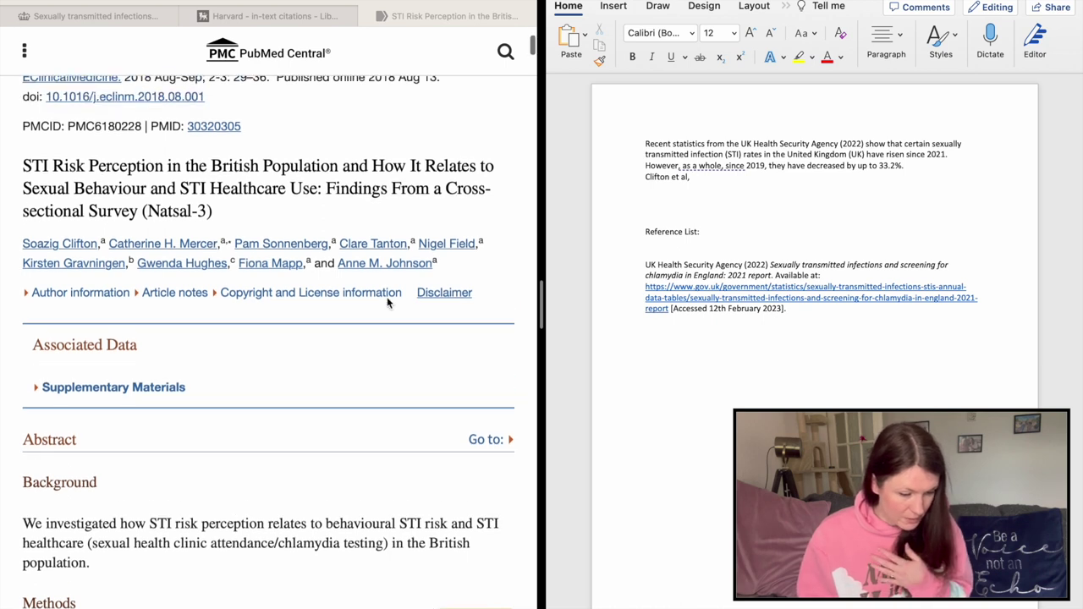
type("2018)")
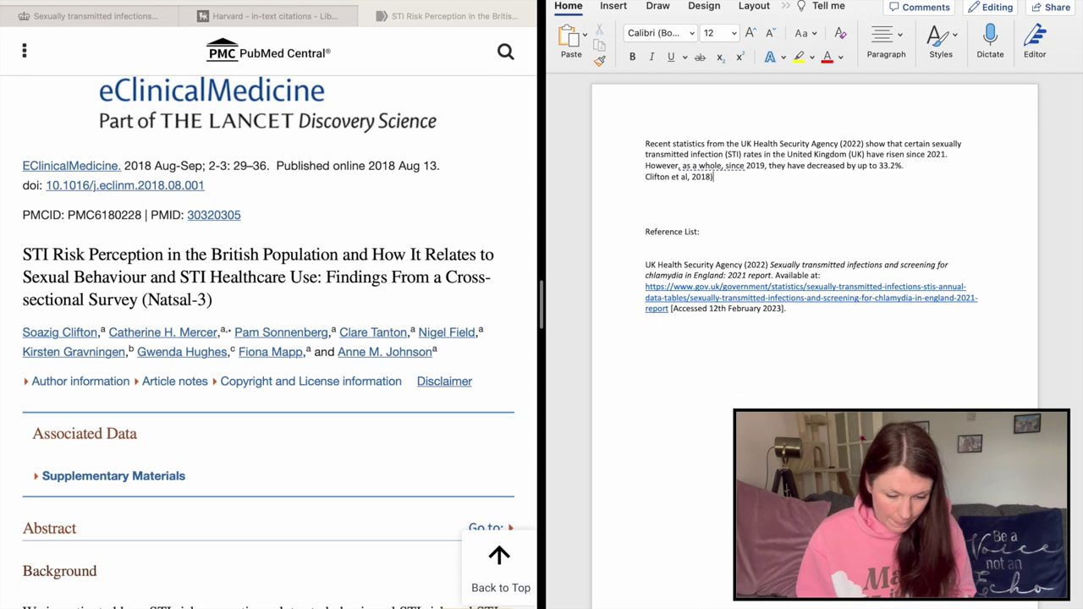
left_click(646, 177)
type("(")
Start a second reference list entry with the surnames and initials of all the article's authors, followed by "(2018)"
left_click(753, 175)
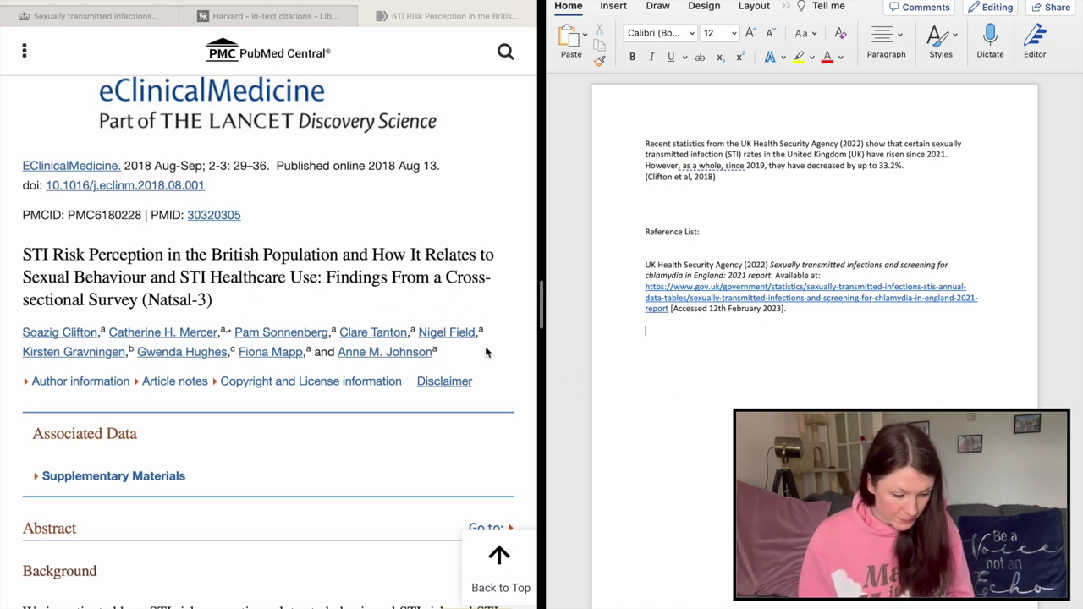
type("Clifton, S.,")
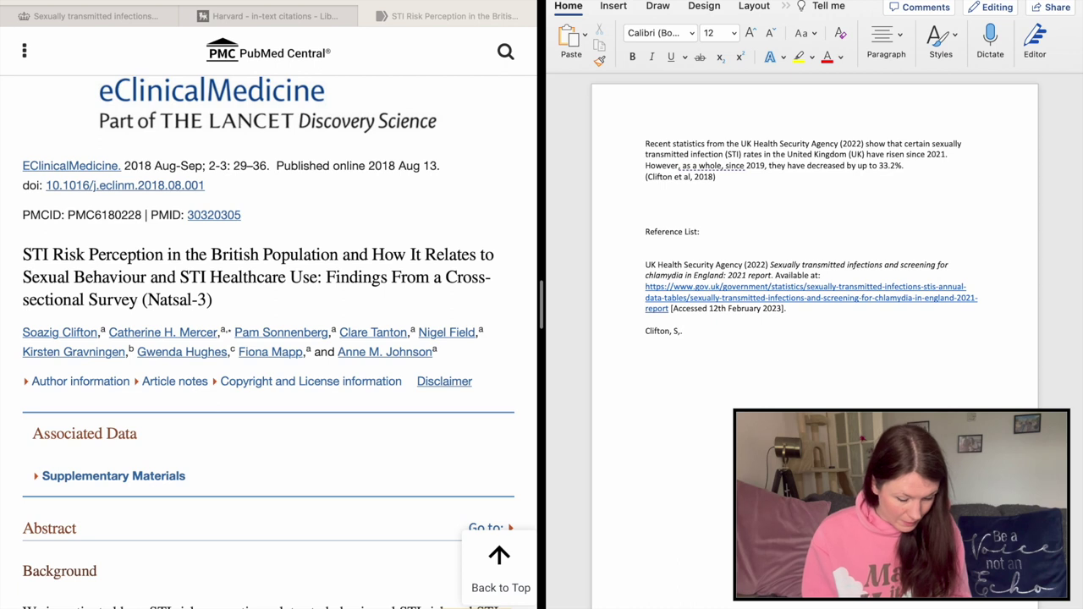
type("Mercer, CH., Sonnenberg, P., Tanton, C., Field, N., Gravingen, K., Hughes, G., Mapp, F., and Johnson, AM. (2018")
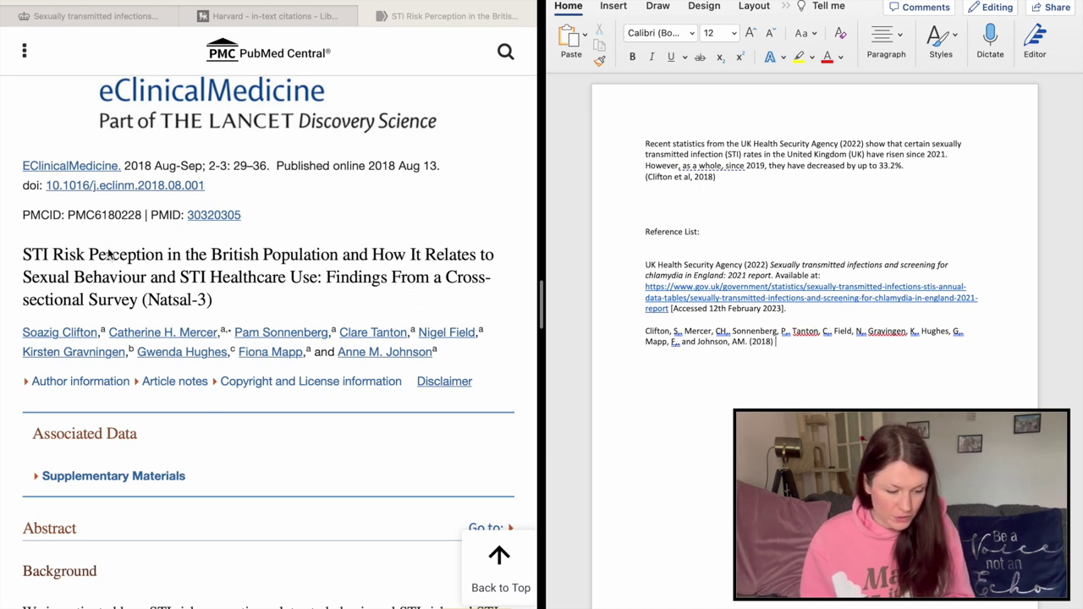
Copy the full article title from the web page and paste it after "(2018)" in the new reference entry
left_click(56, 255)
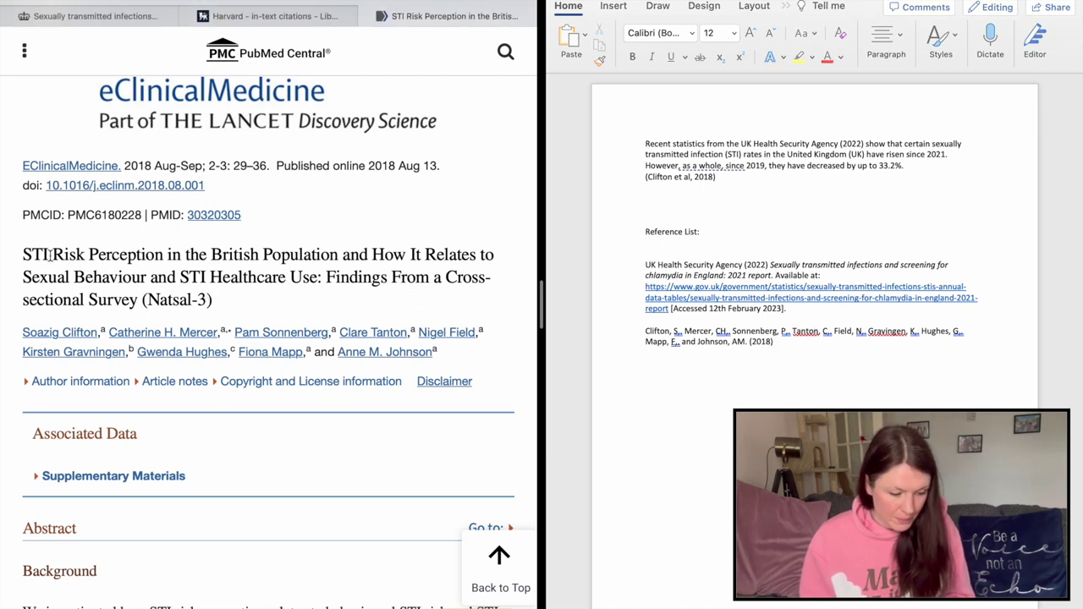
double_click(27, 253)
left_click_drag(90, 256, 229, 299)
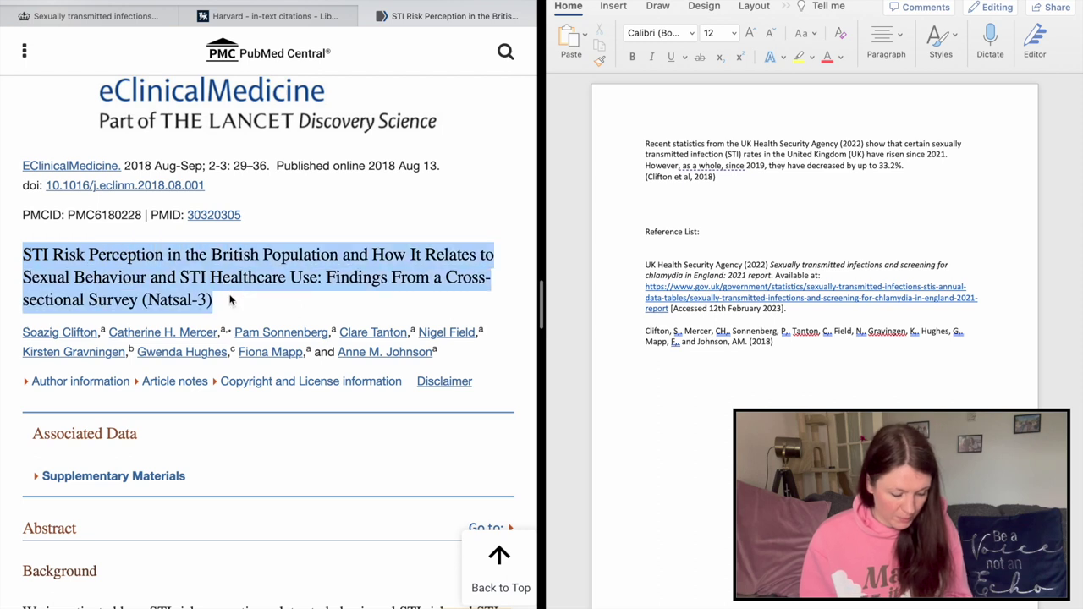
key("super+c")
left_click(802, 348)
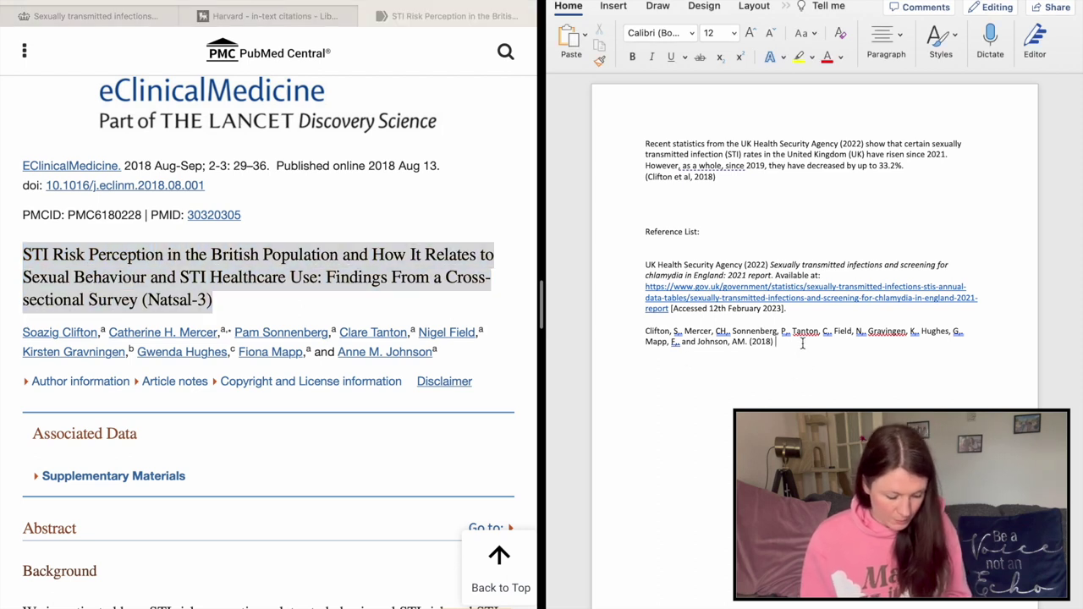
key("super+v")
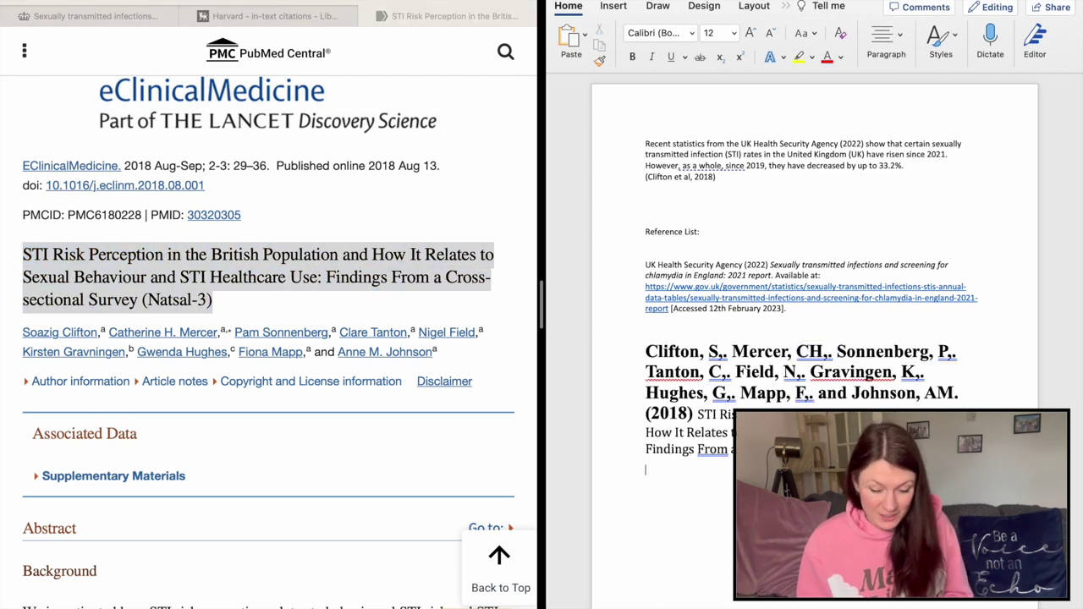
Clear all formatting from the new reference entry, covering both the authors and the pasted title
key("shift+Up")
key("shift+Up")
key("shift+Up")
key("shift+Up")
key("shift+Up")
key("shift+Up")
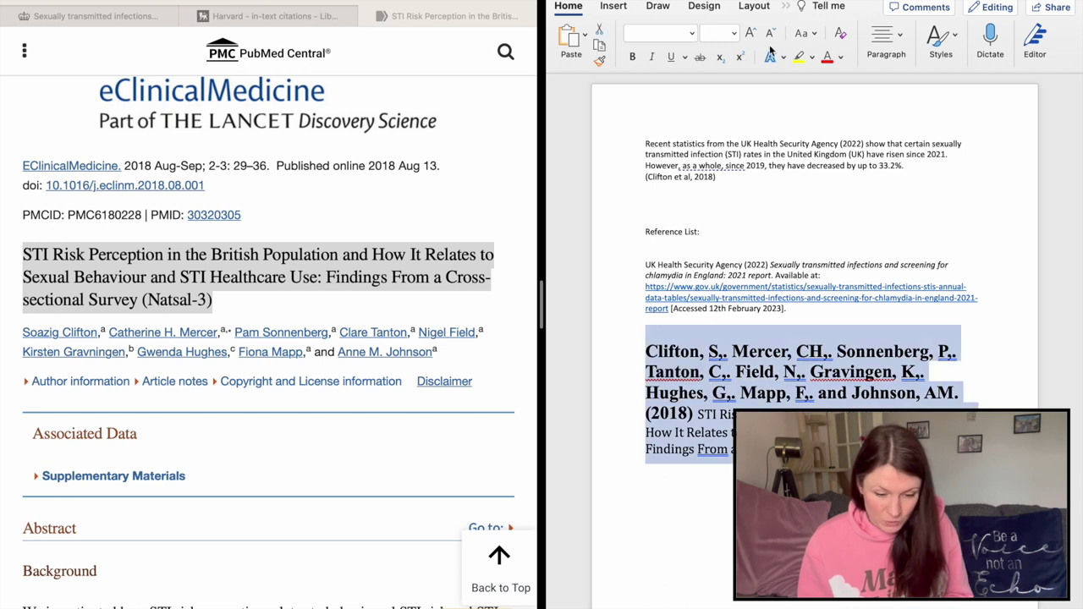
left_click(838, 36)
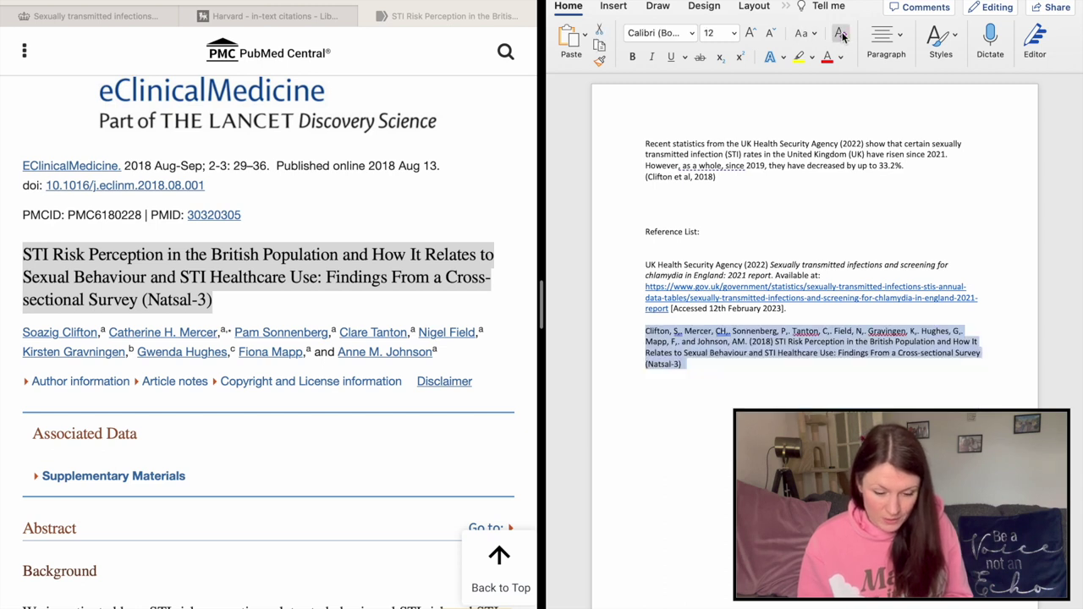
left_click(739, 365)
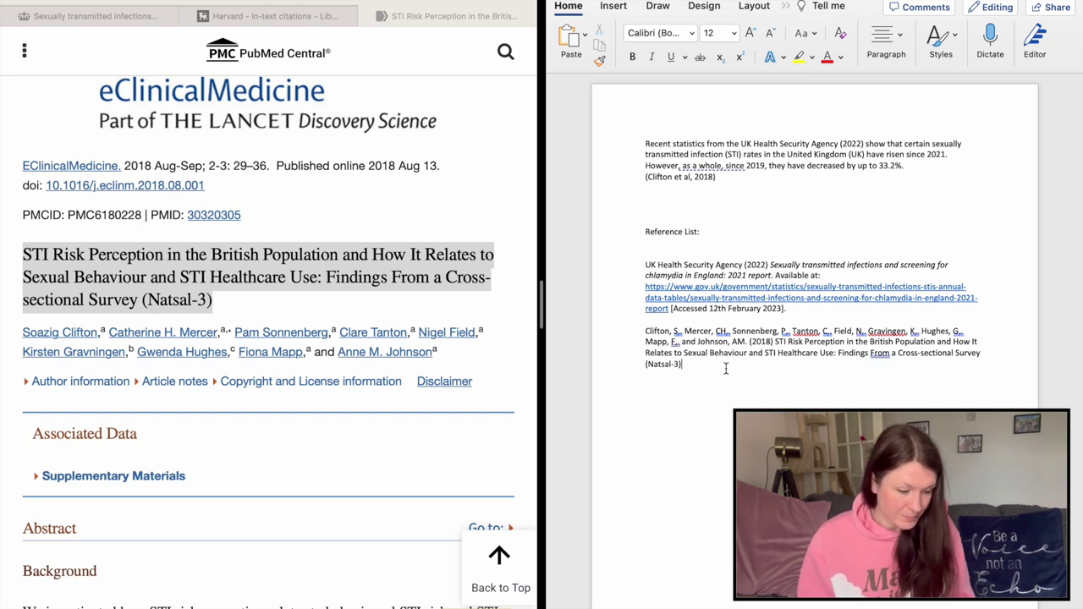
Expand the Harvard guidance on citing a source with several authors and examine the rule and example for three or more authors
left_click(265, 16)
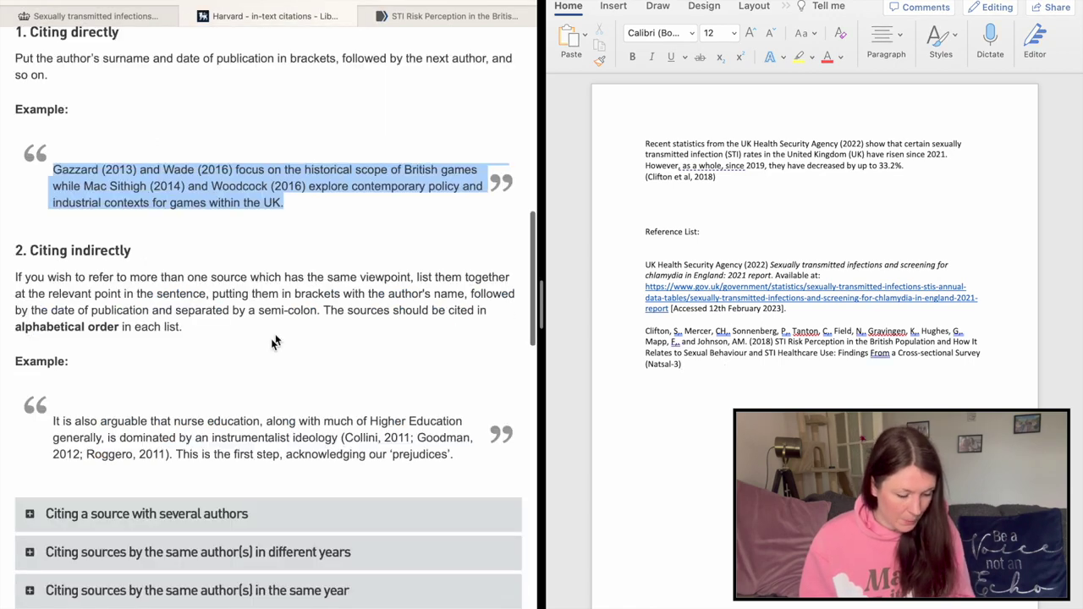
left_click(146, 513)
scroll(116, 188, "down", 8)
left_click_drag(29, 178, 193, 208)
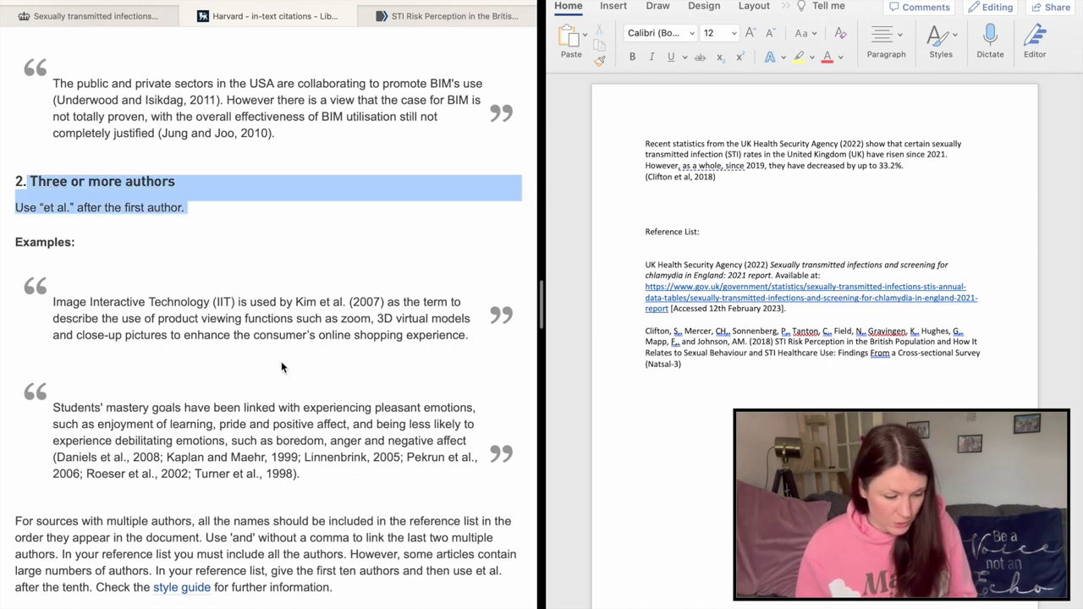
left_click_drag(296, 303, 385, 302)
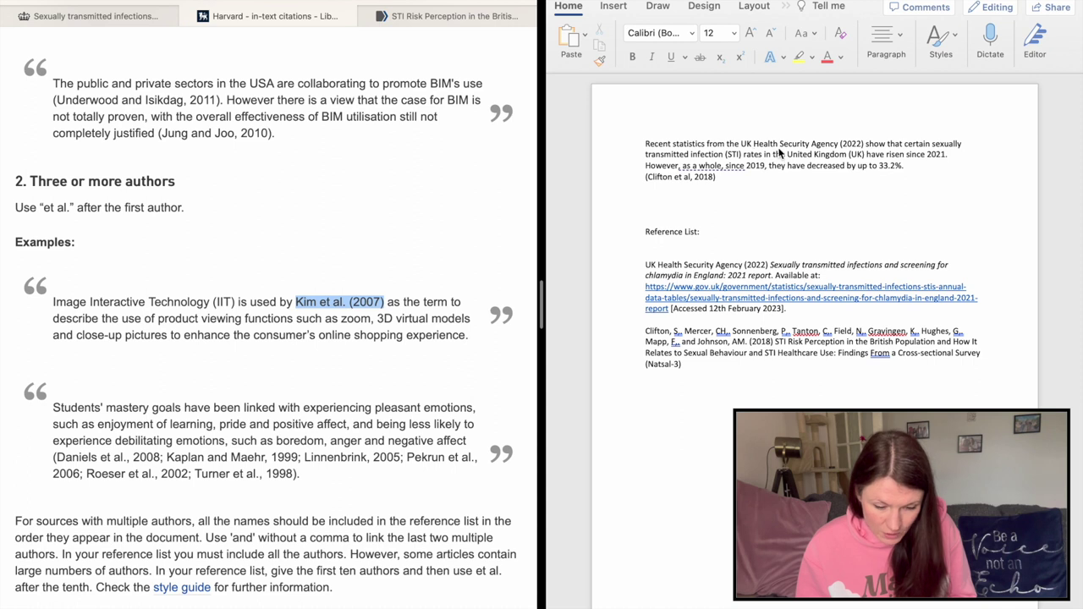
Replace "UK Health Security Agency (2022)" in the paragraph with the article's first author's surname followed by "et al. (2018)"
left_click(804, 150)
left_click_drag(864, 146, 746, 149)
type("Clifton")
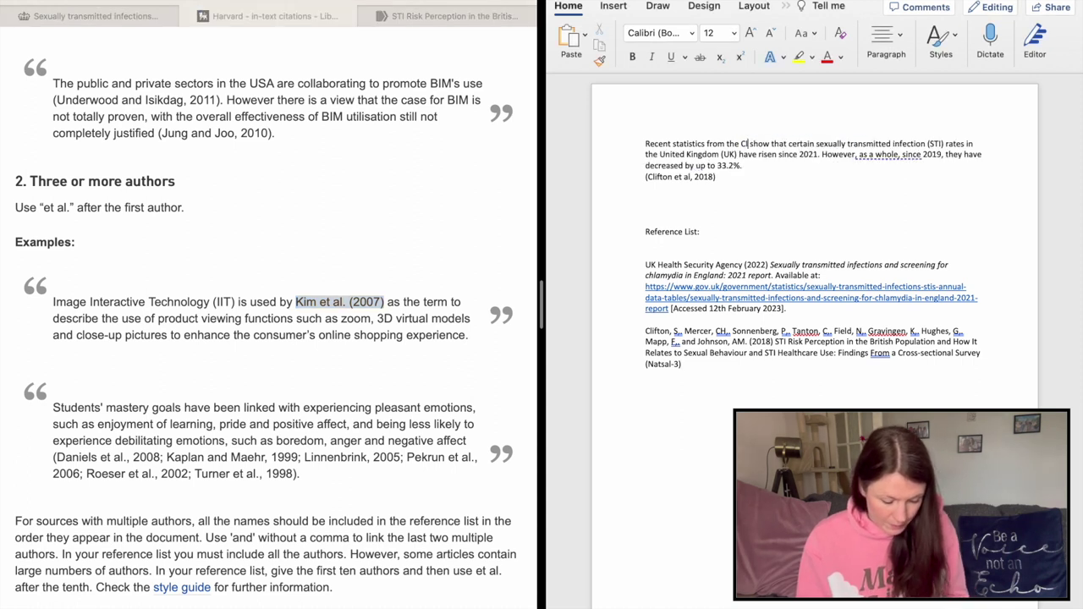
type(" et al. (201")
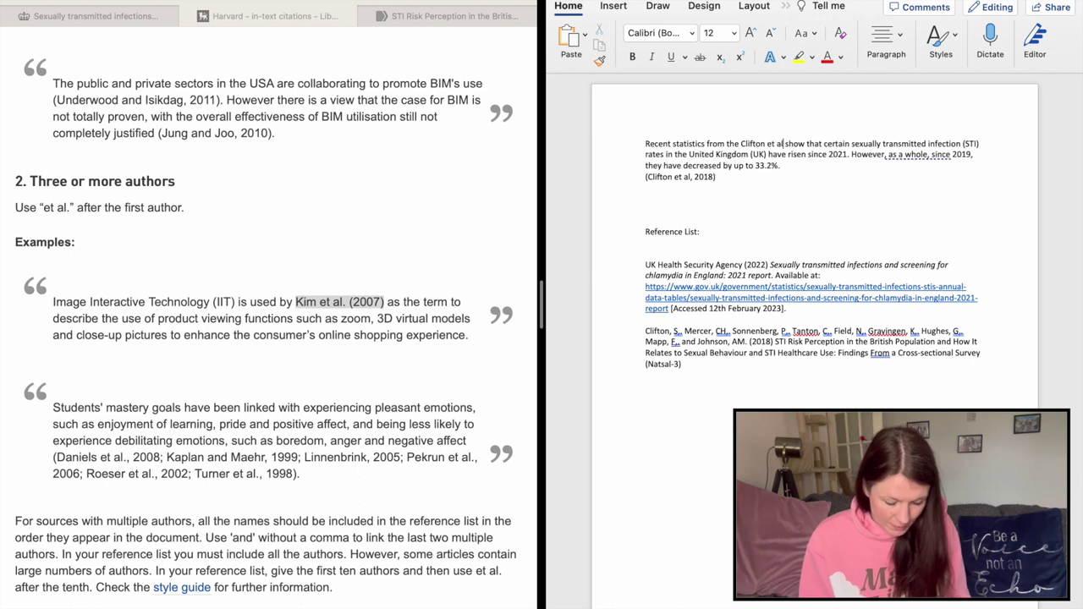
type("8)")
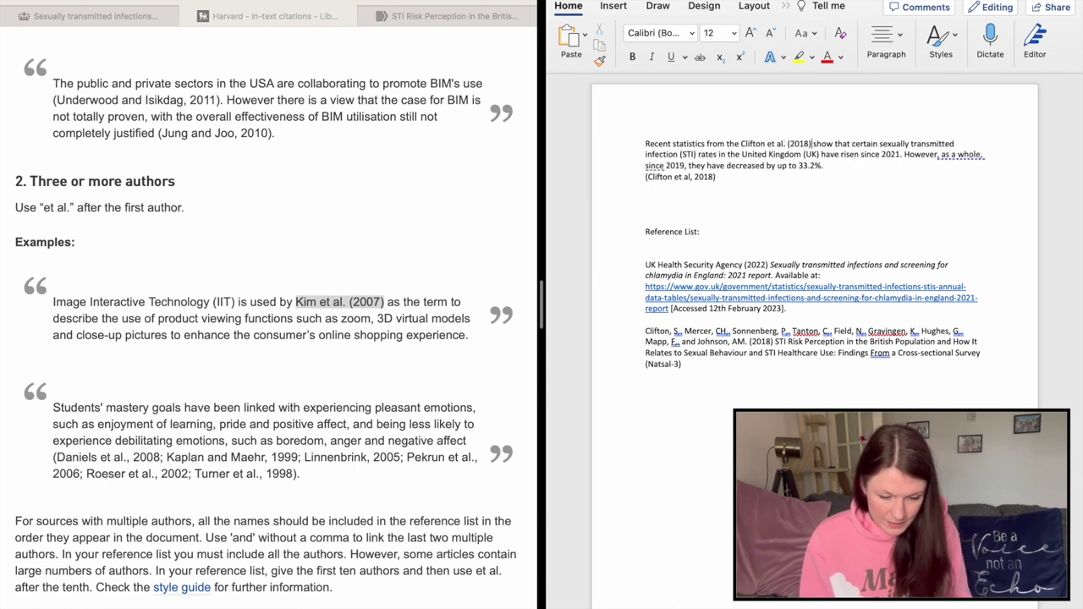
Delete the bracketed indirect citation line and its leftover empty line below the paragraph
left_click_drag(729, 179, 636, 179)
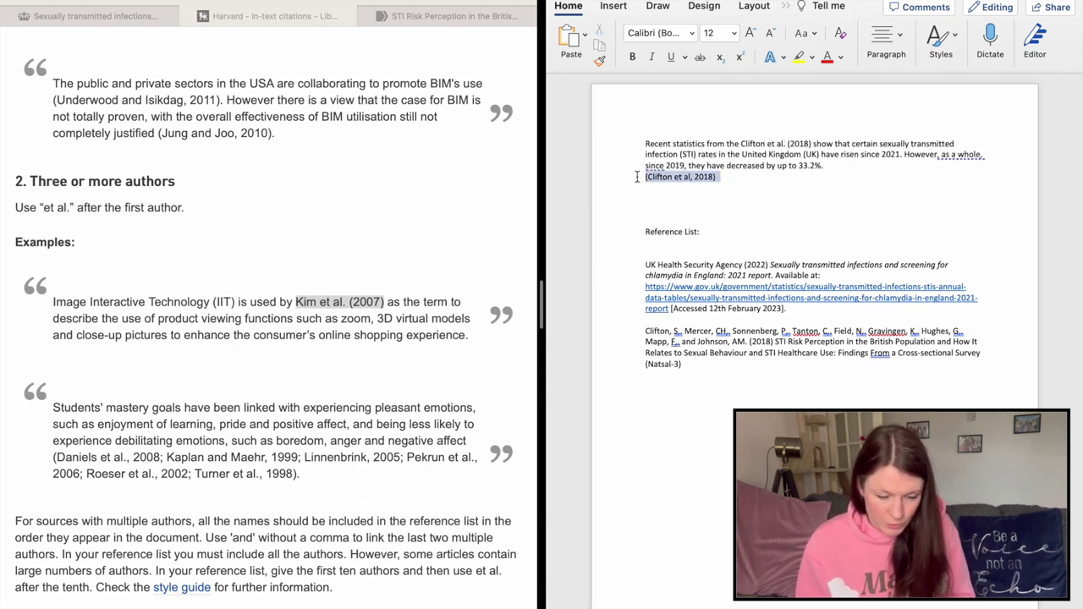
key("BackSpace")
key("BackSpace")
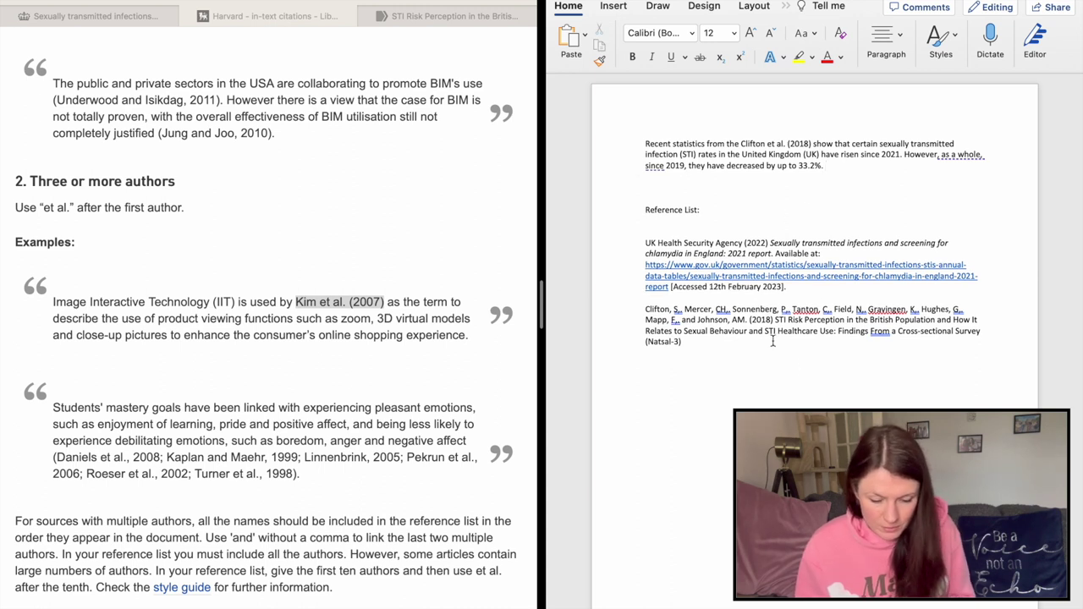
Compare the article's in-text citation and author list with the multi-author (2012) Journal of Orthopaedic Trauma example in the style guide
left_click_drag(694, 344, 643, 313)
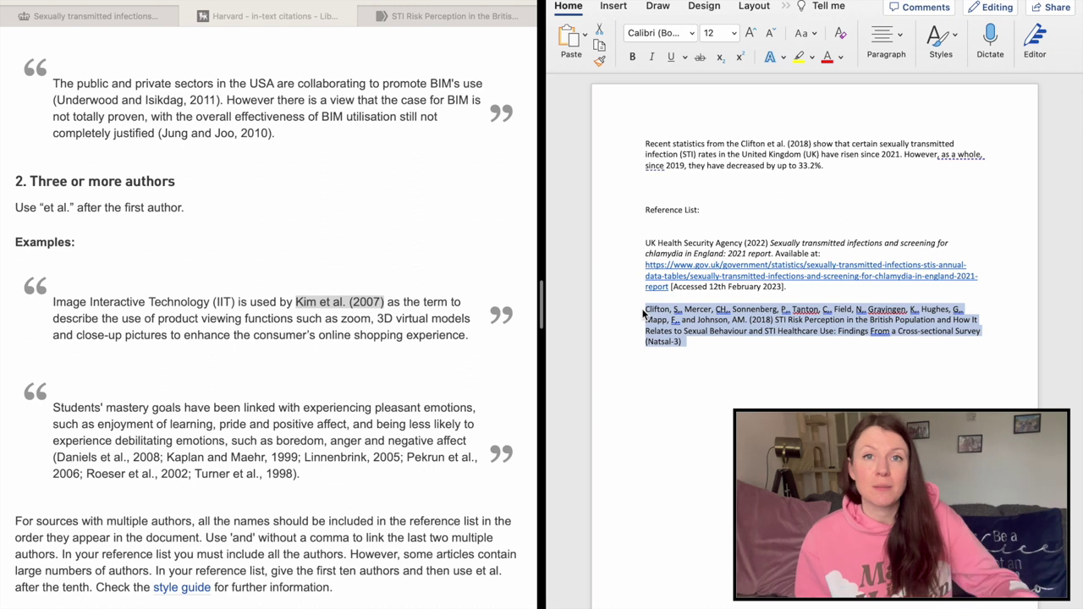
left_click(819, 353)
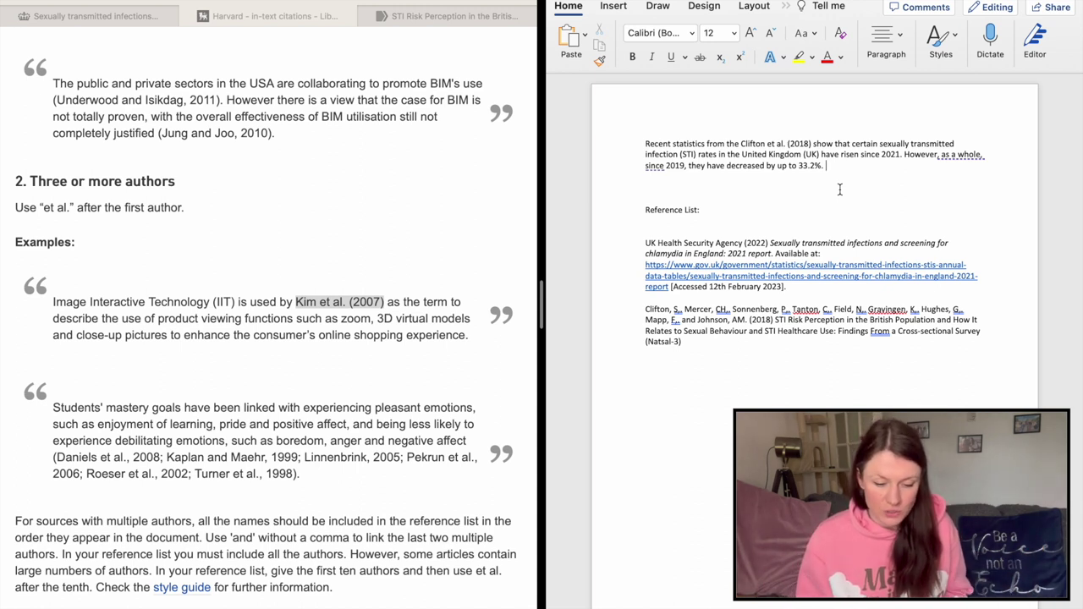
left_click_drag(742, 144, 814, 146)
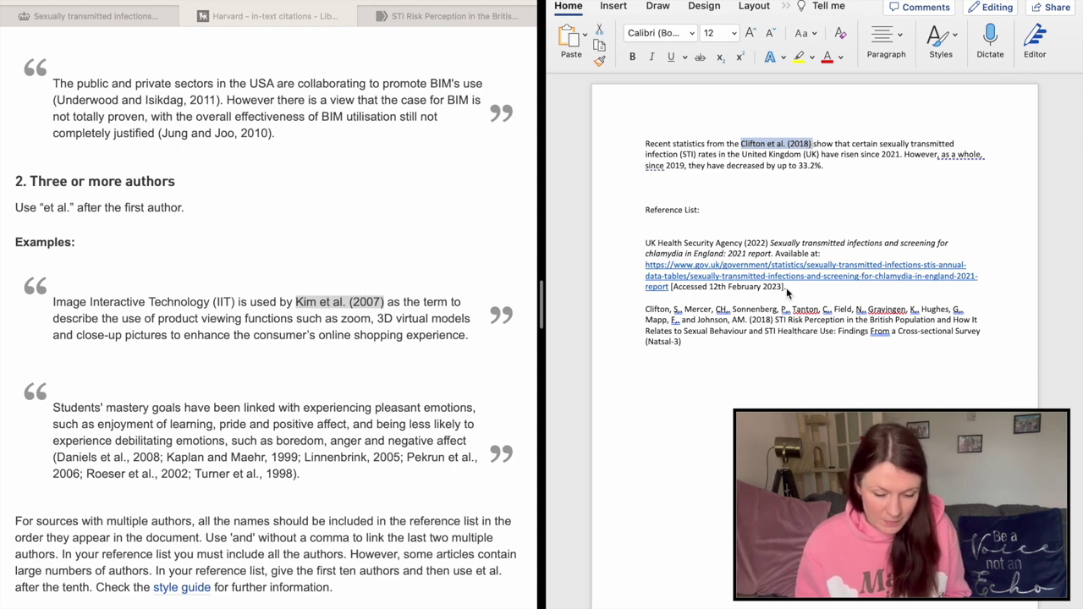
left_click_drag(645, 309, 768, 320)
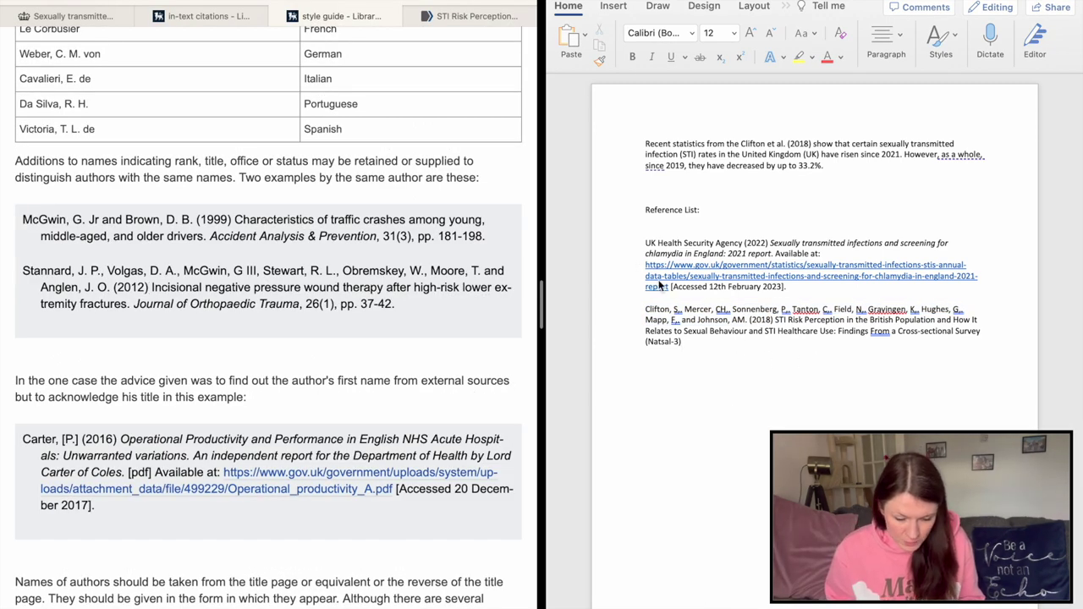
left_click(683, 309)
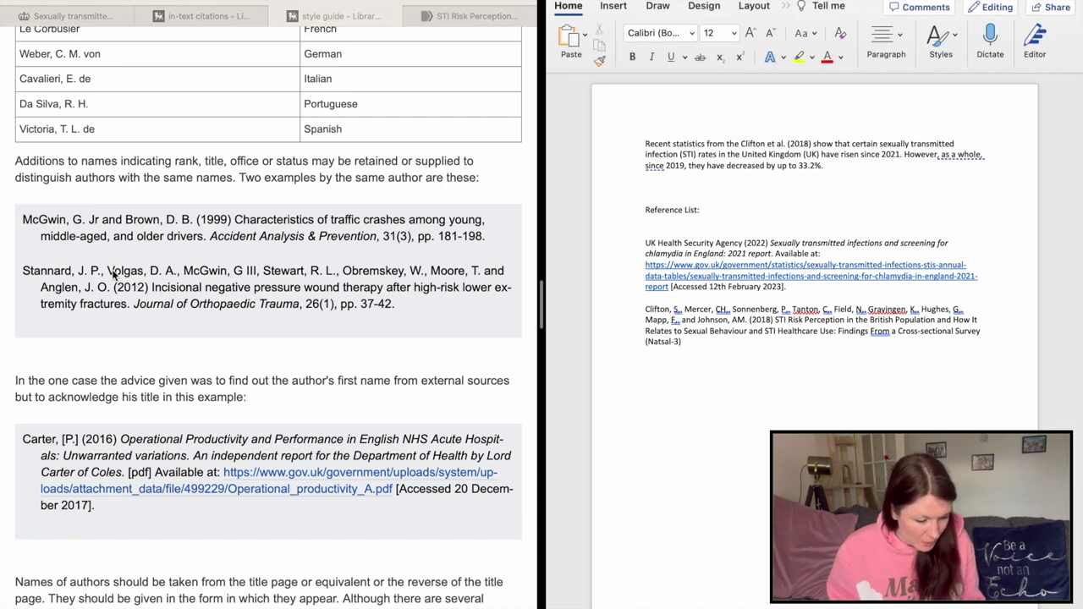
left_click(25, 270)
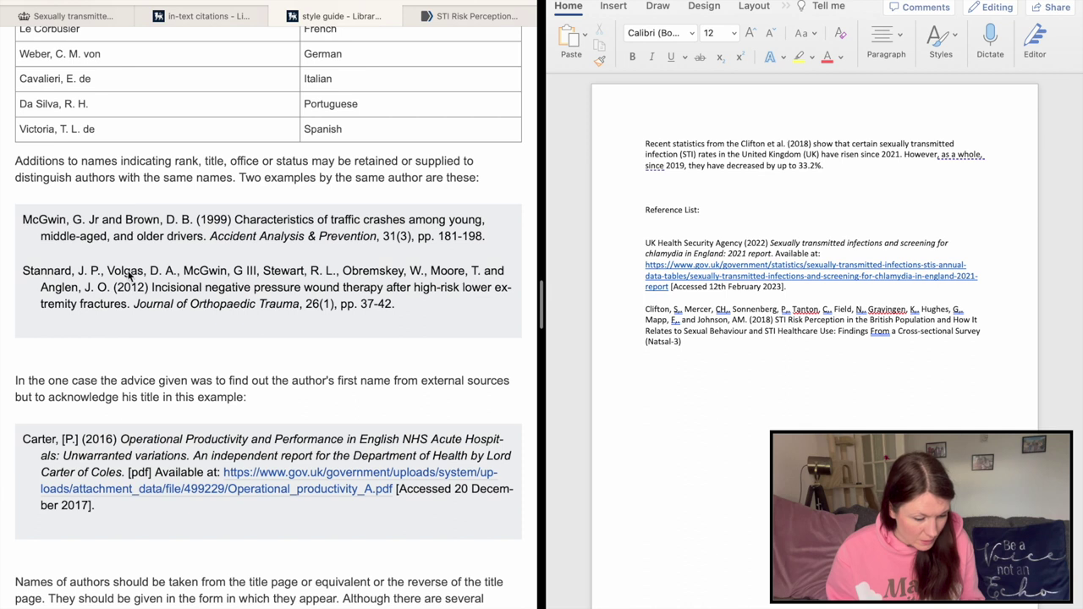
left_click_drag(26, 269, 150, 288)
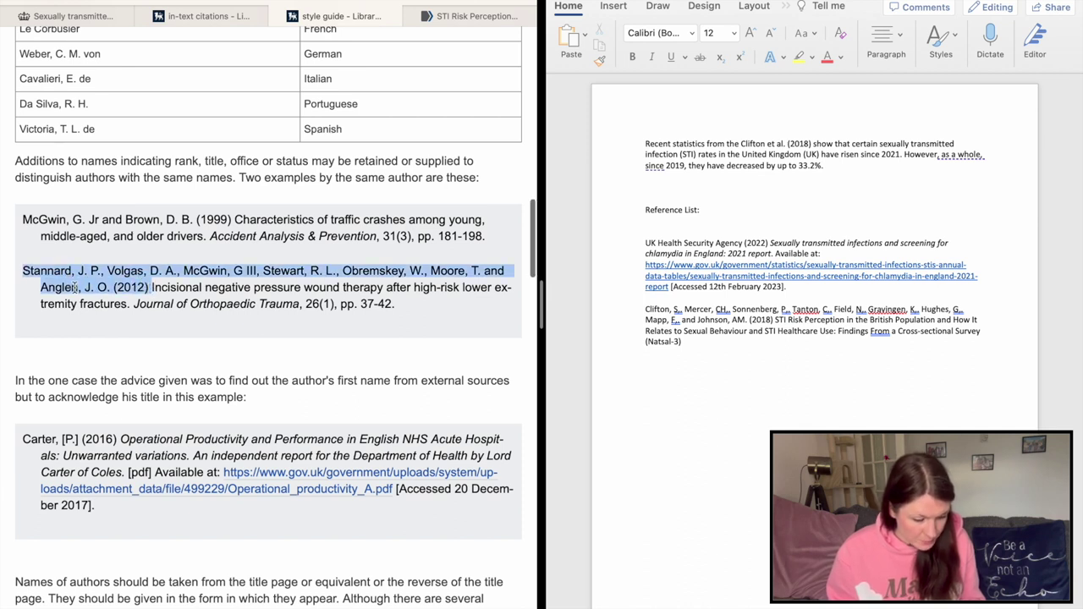
Correct the punctuation of the authors' initials in the article's reference entry, adding full stops between double initials and tidying misplaced full stops and commas
left_click(664, 314)
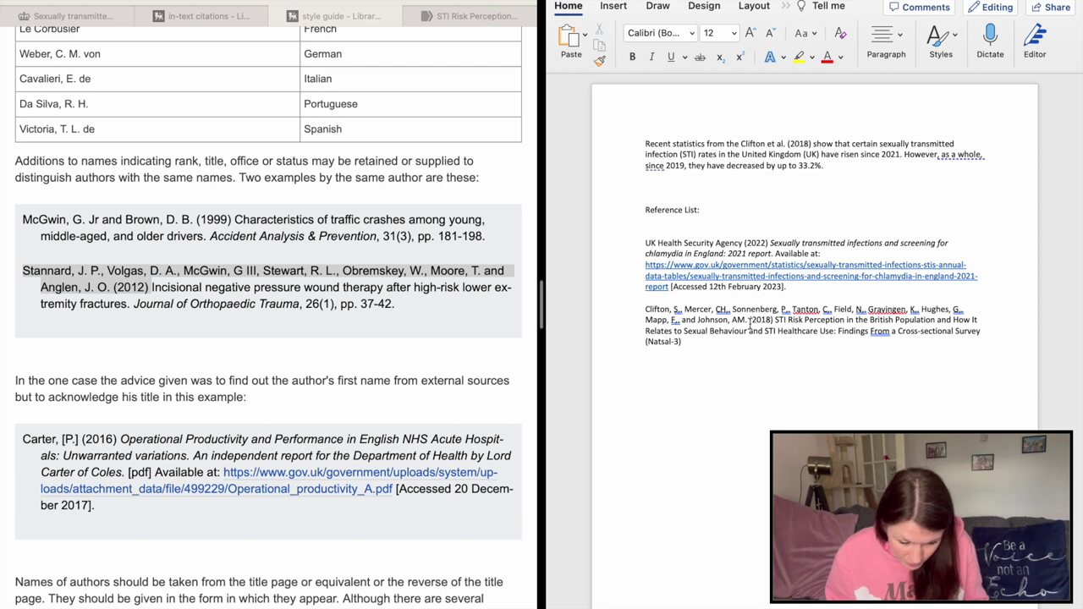
left_click(721, 310)
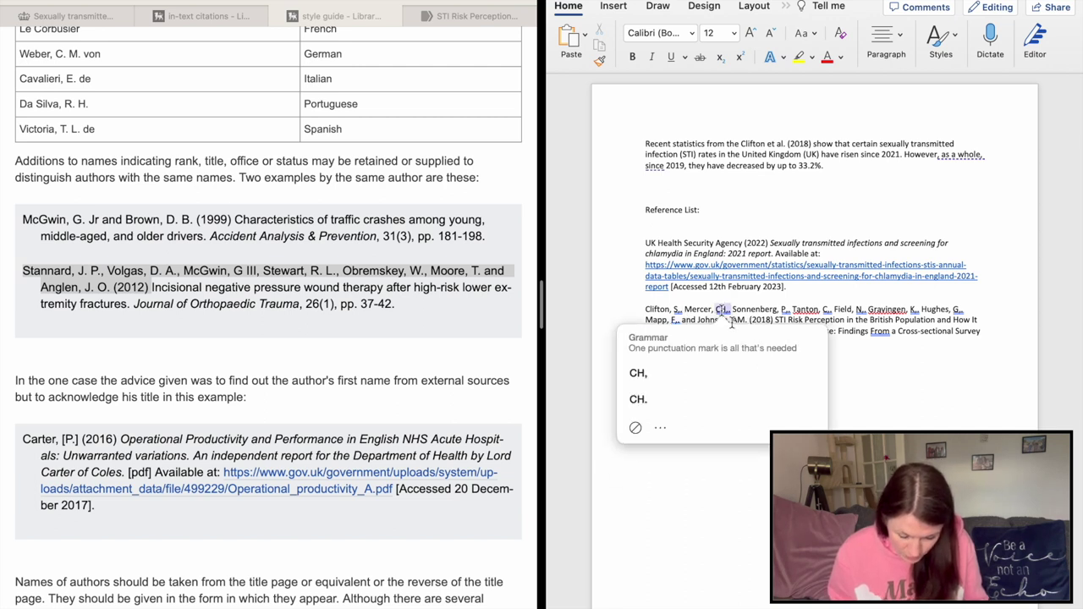
left_click(770, 375)
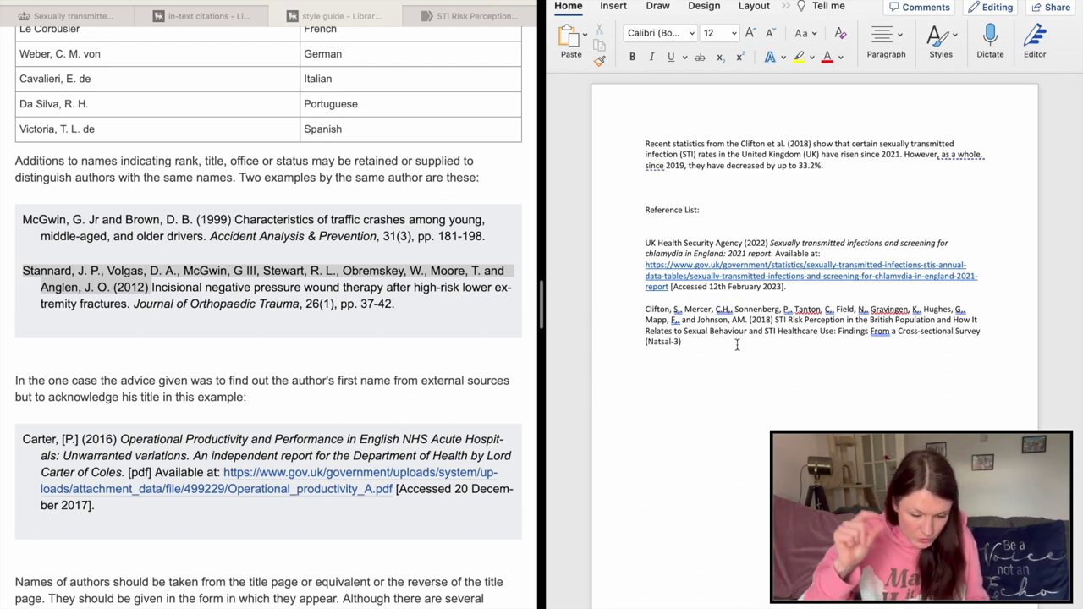
left_click(682, 311)
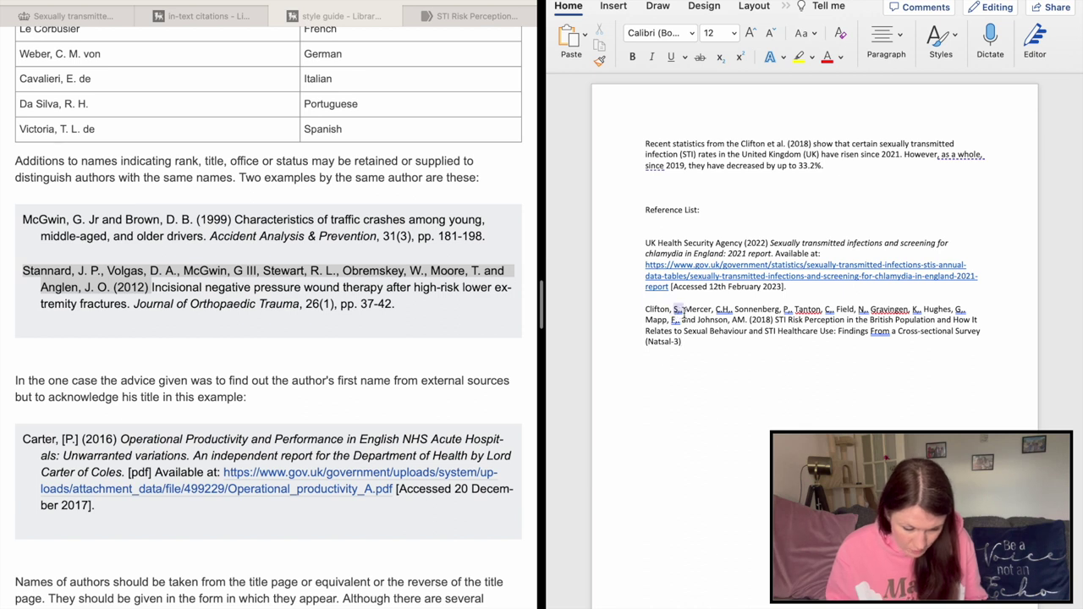
key("BackSpace")
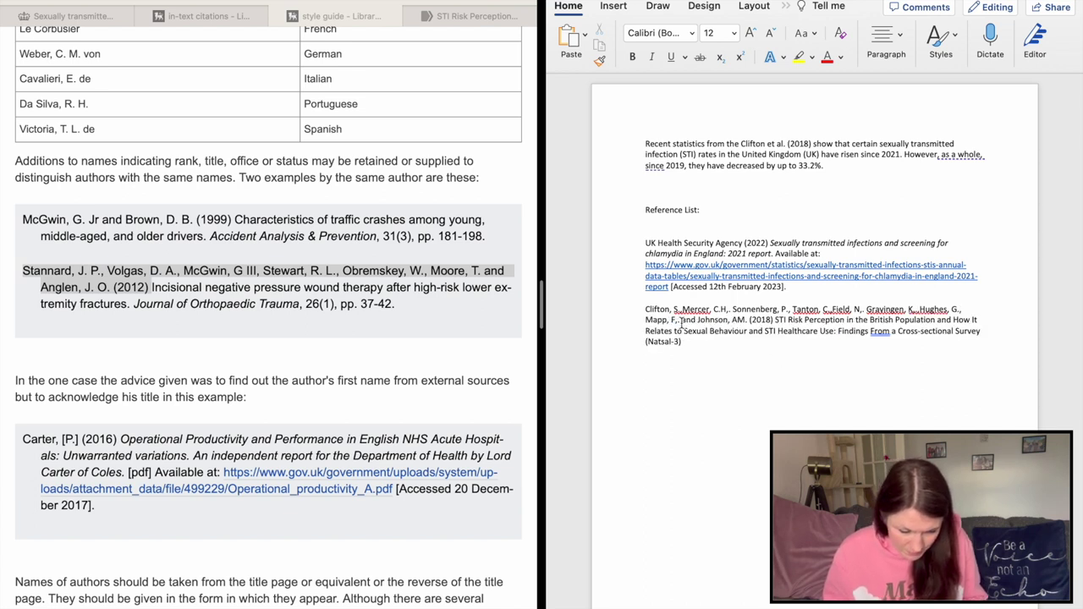
left_click(682, 320)
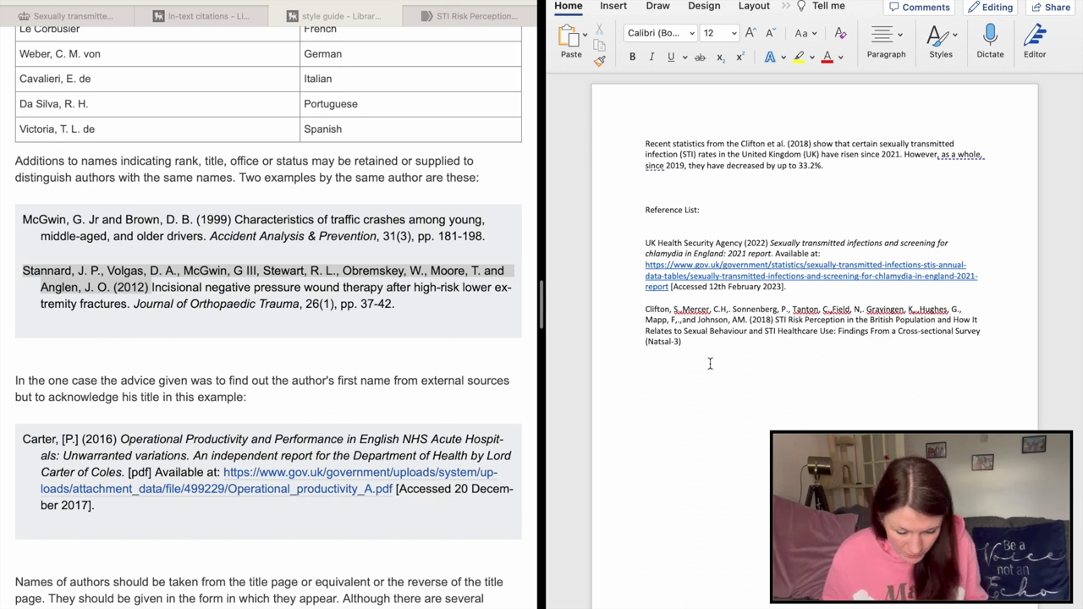
left_click(737, 320)
type(".")
left_click(765, 357)
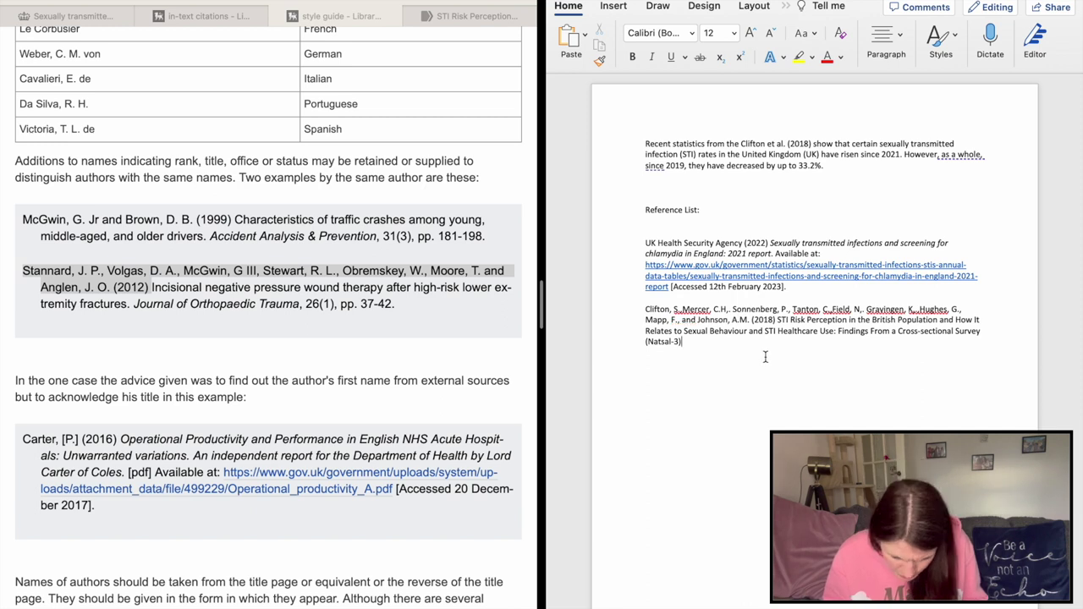
Look through the Harvard style guide and in-text citation guidance for multiple authors, and examine the reference format for articles with a DOI link
scroll(793, 362, "down", 1)
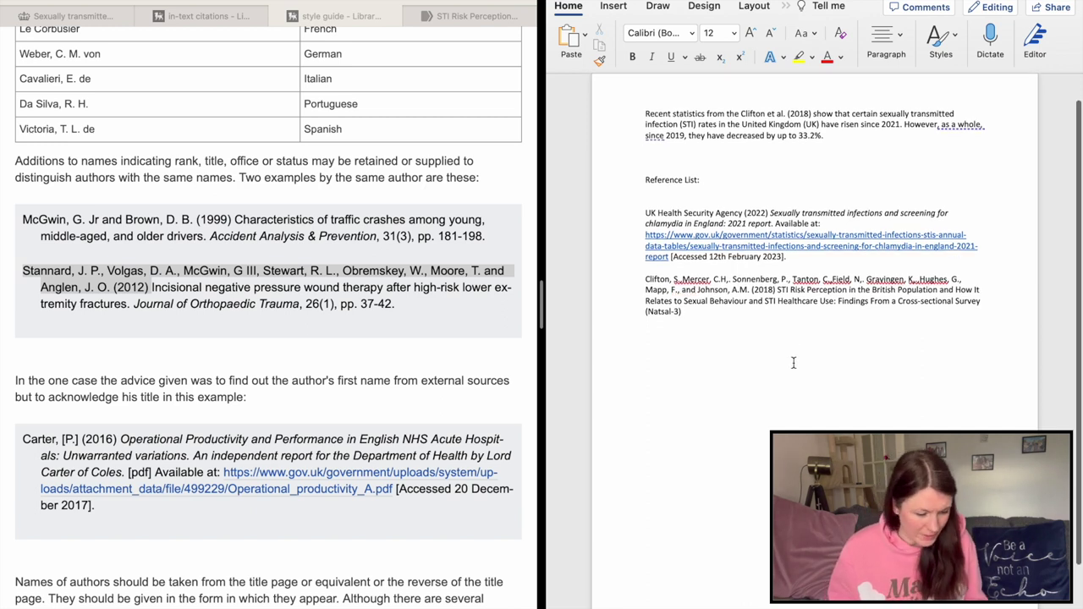
left_click_drag(180, 286, 149, 288)
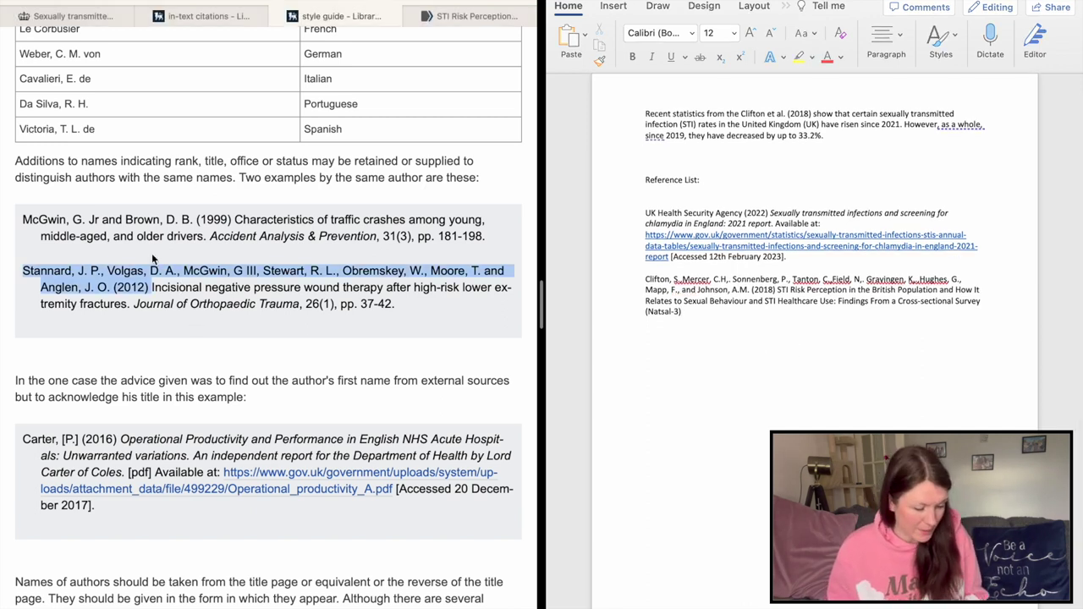
scroll(261, 338, "up", 15)
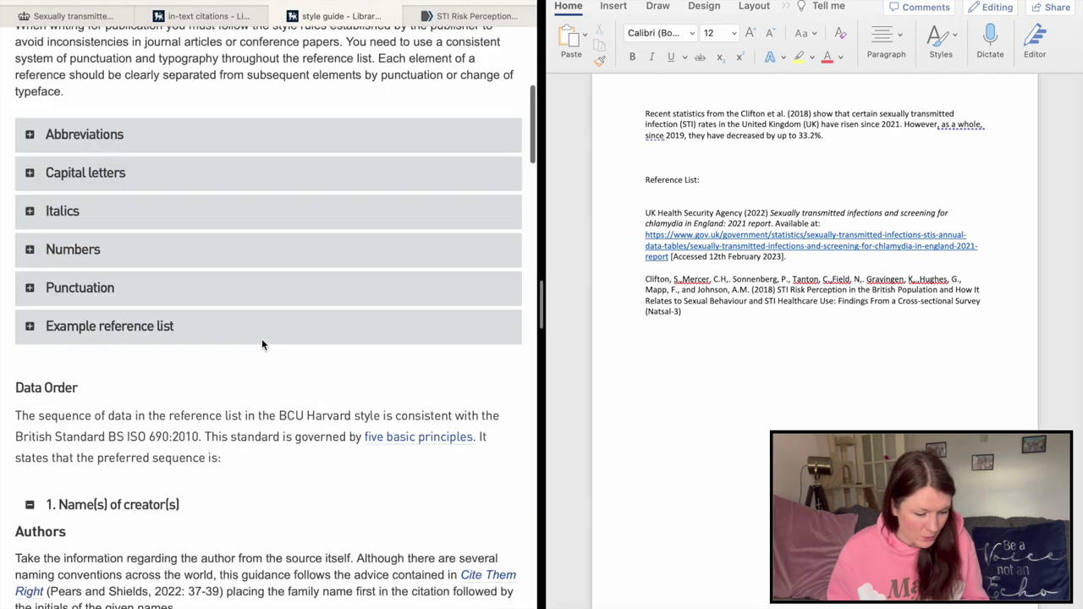
scroll(244, 324, "down", 1)
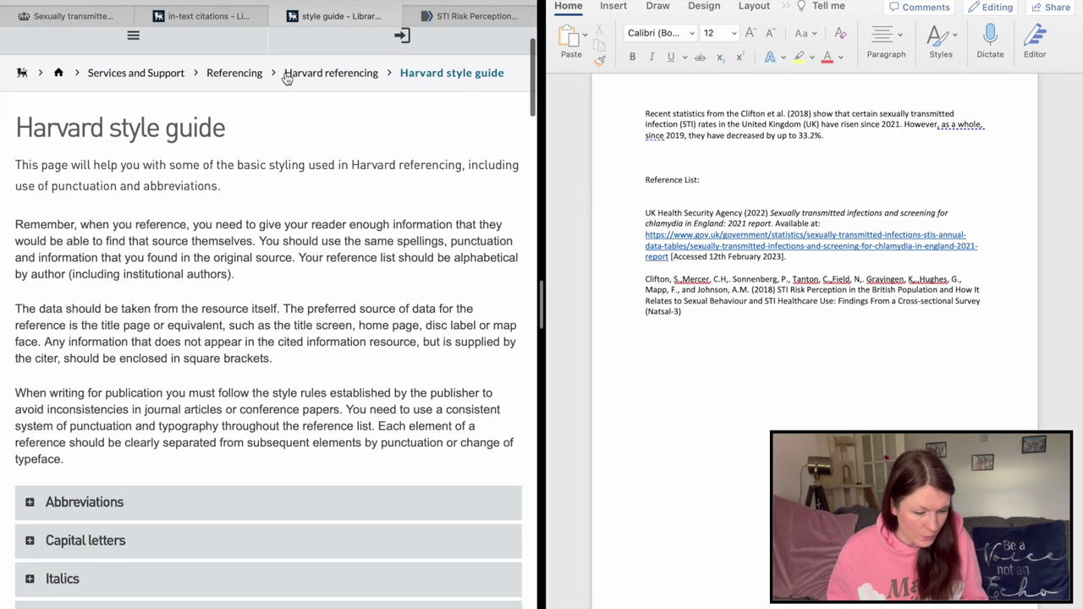
left_click(224, 16)
scroll(283, 236, "up", 10)
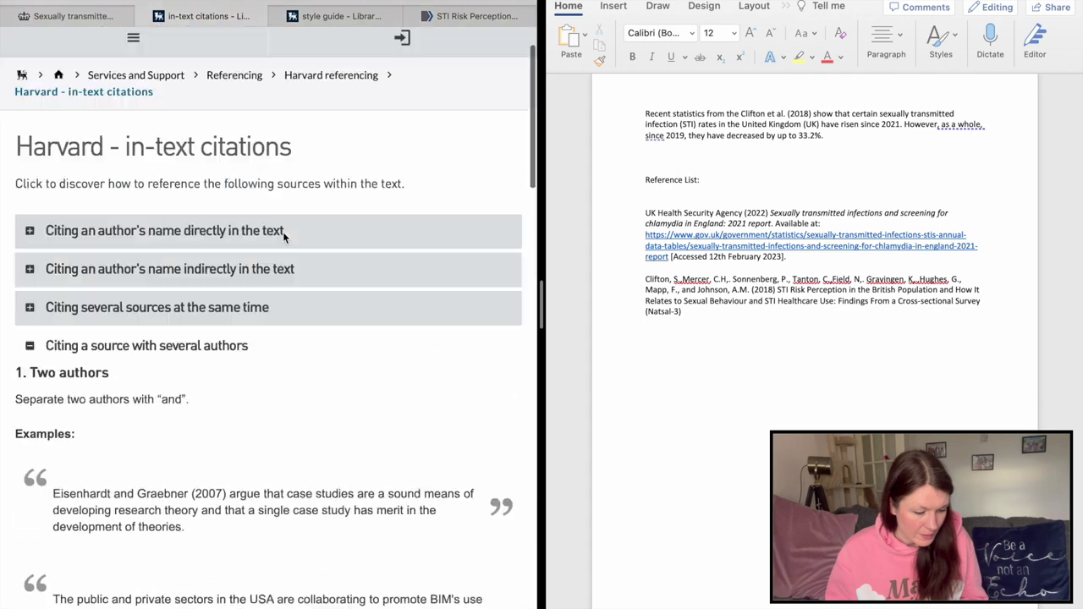
scroll(319, 226, "down", 10)
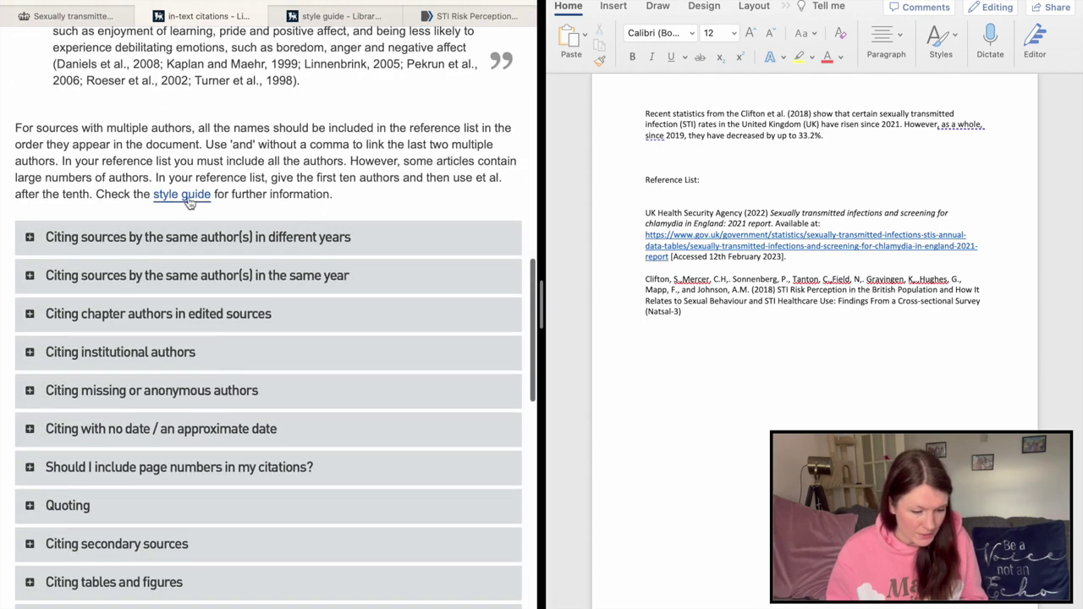
left_click(330, 17)
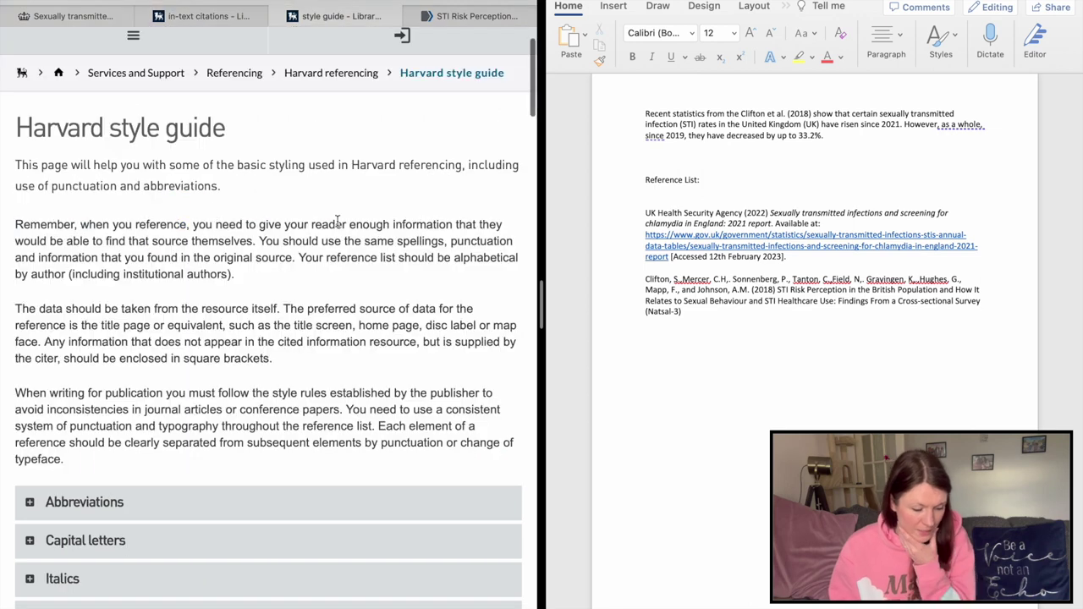
scroll(196, 245, "down", 5)
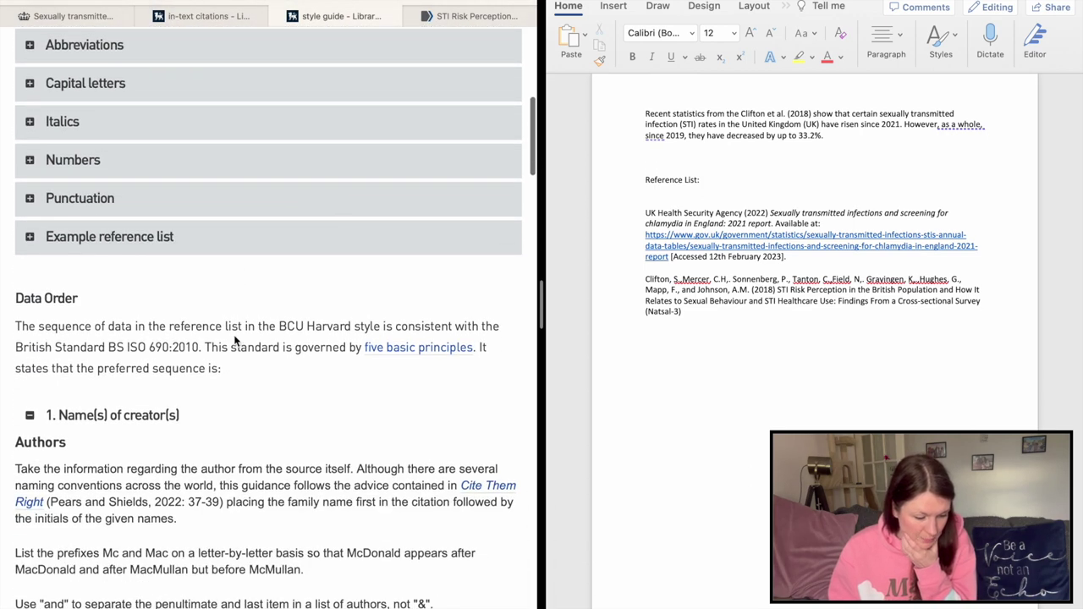
scroll(234, 340, "down", 5)
scroll(234, 340, "down", 4)
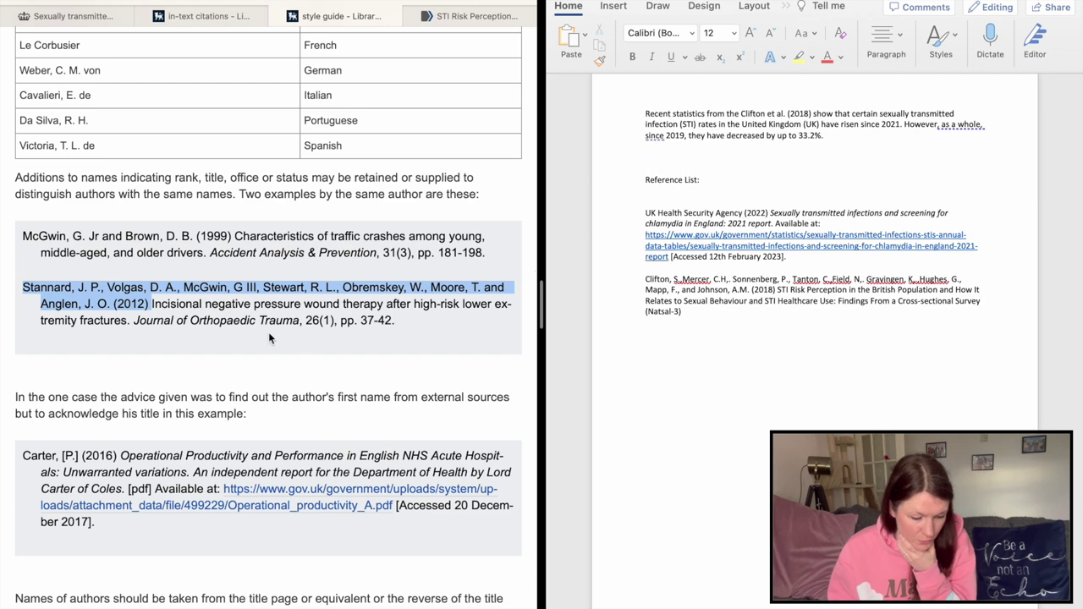
scroll(404, 368, "down", 2)
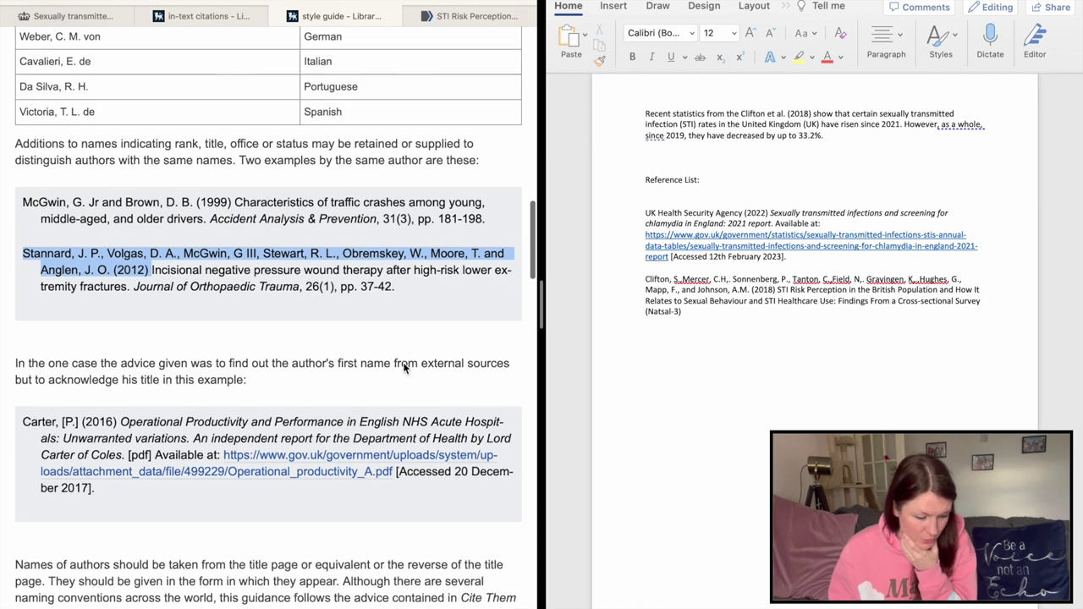
scroll(403, 362, "up", 3)
scroll(341, 409, "up", 3)
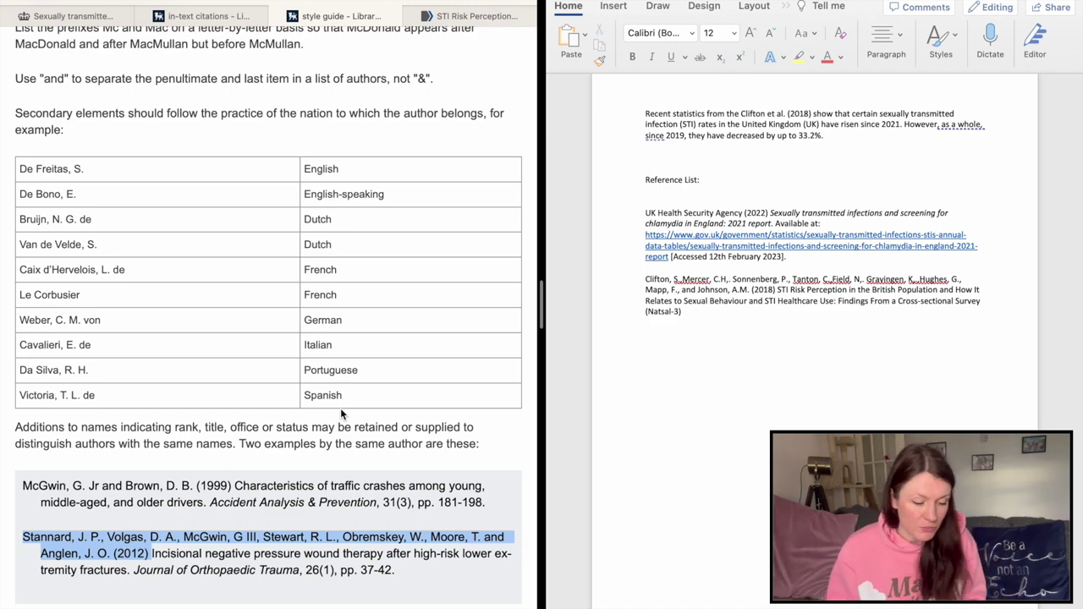
scroll(343, 287, "up", 15)
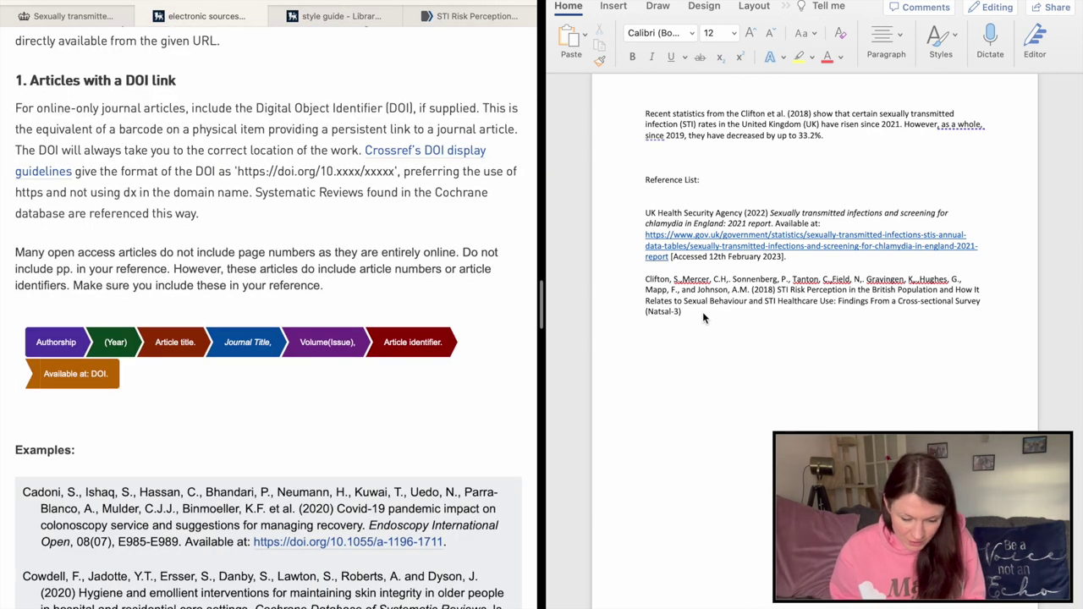
Open the article's eClinicalMedicine page through its DOI on PubMed Central and accept all cookies
left_click(702, 312)
left_click(447, 19)
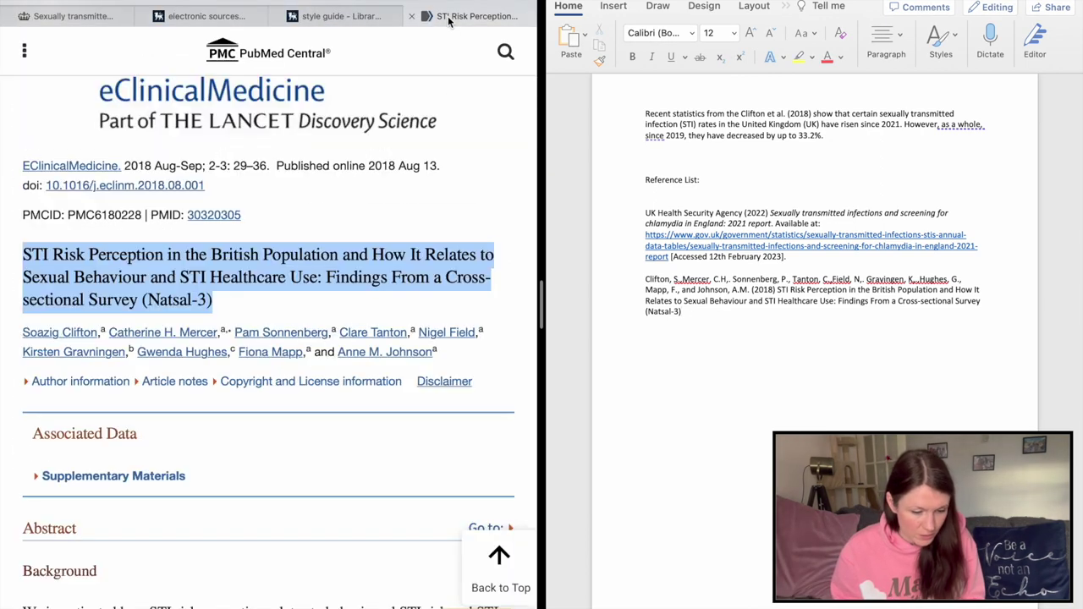
left_click(346, 215)
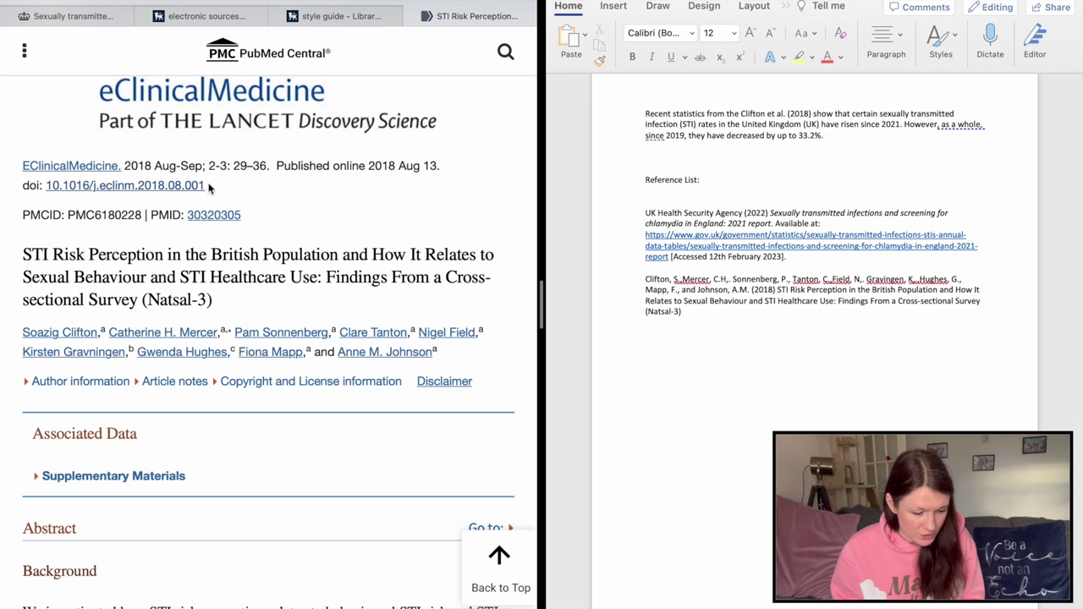
left_click_drag(210, 190, 64, 187)
left_click(77, 186)
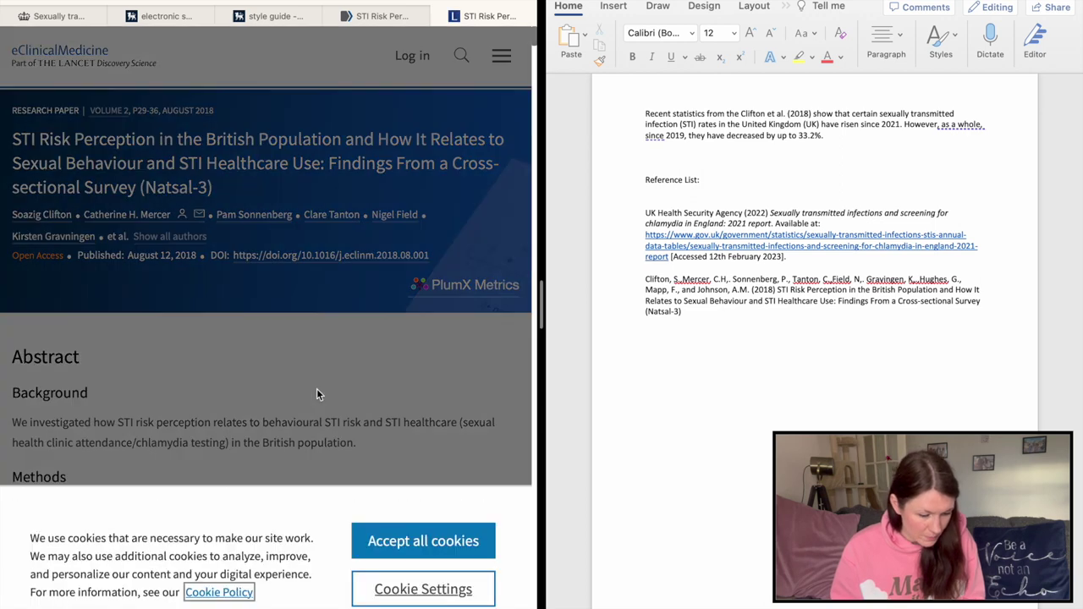
left_click(411, 541)
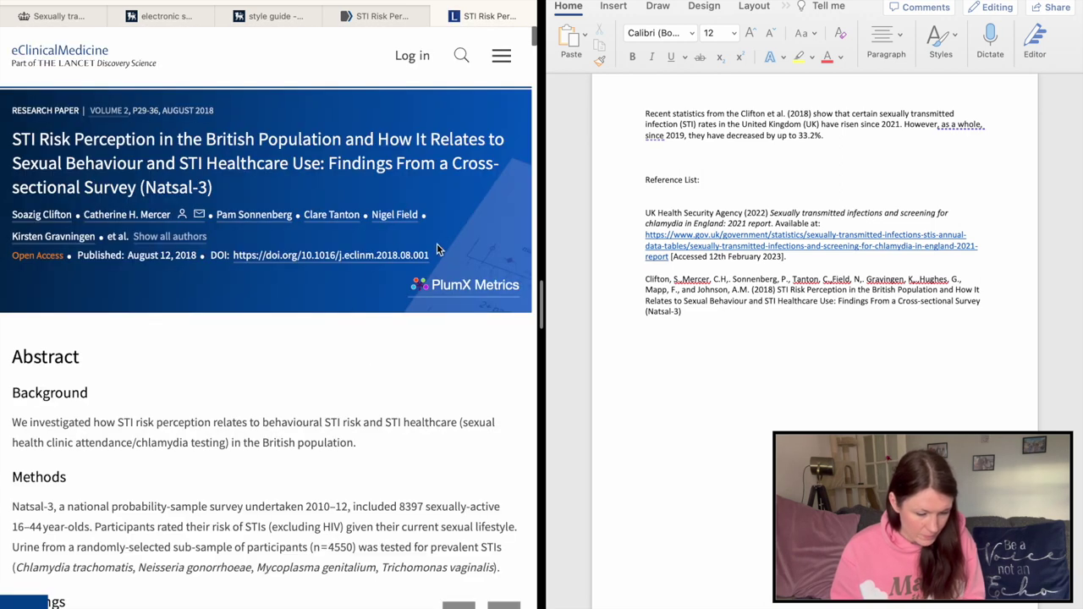
Copy the article's DOI link from the eClinicalMedicine page, close the Harvard style guide page and return to the electronic sources guidance
left_click_drag(436, 259, 231, 251)
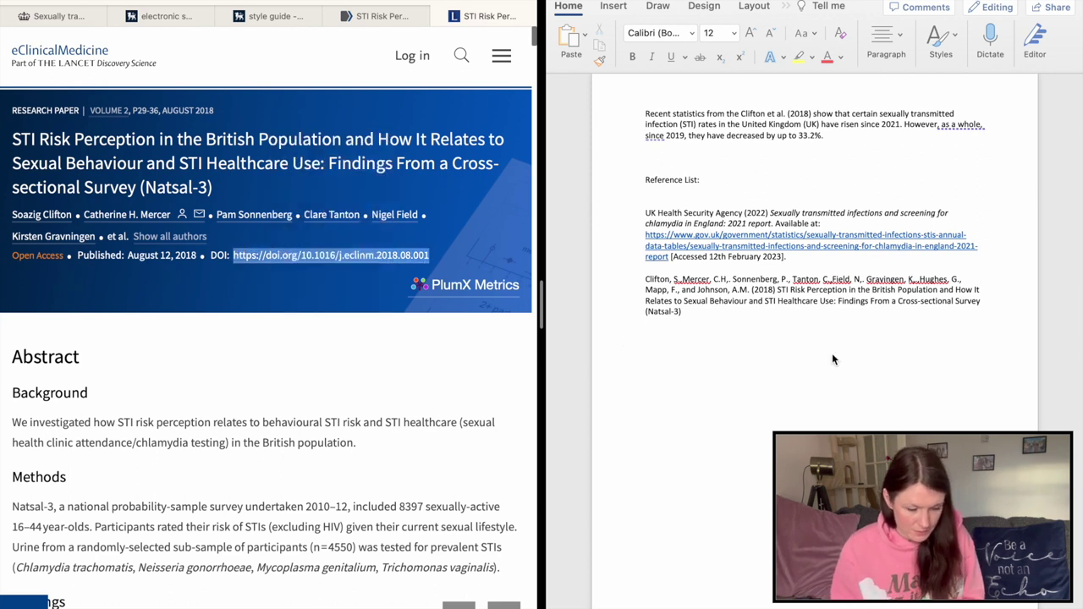
left_click(705, 319)
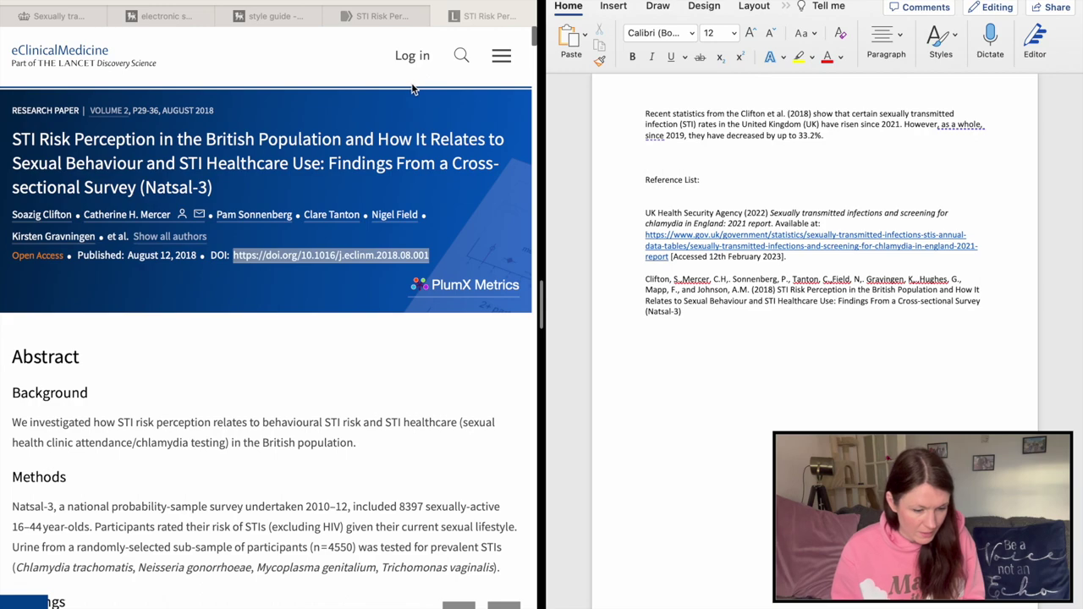
left_click(381, 17)
left_click(282, 17)
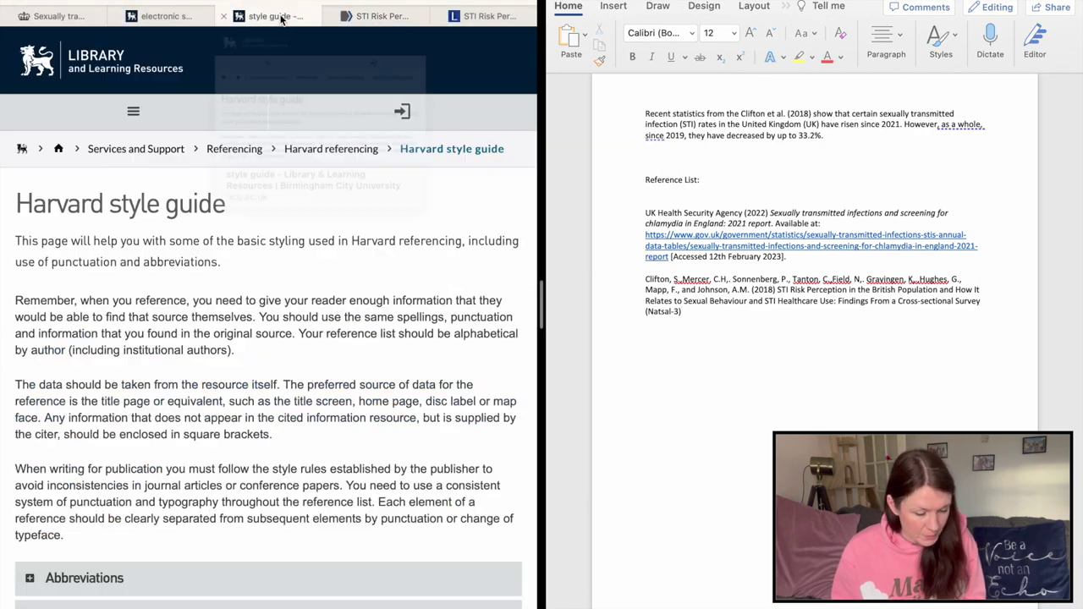
scroll(308, 341, "down", 4)
scroll(308, 347, "up", 3)
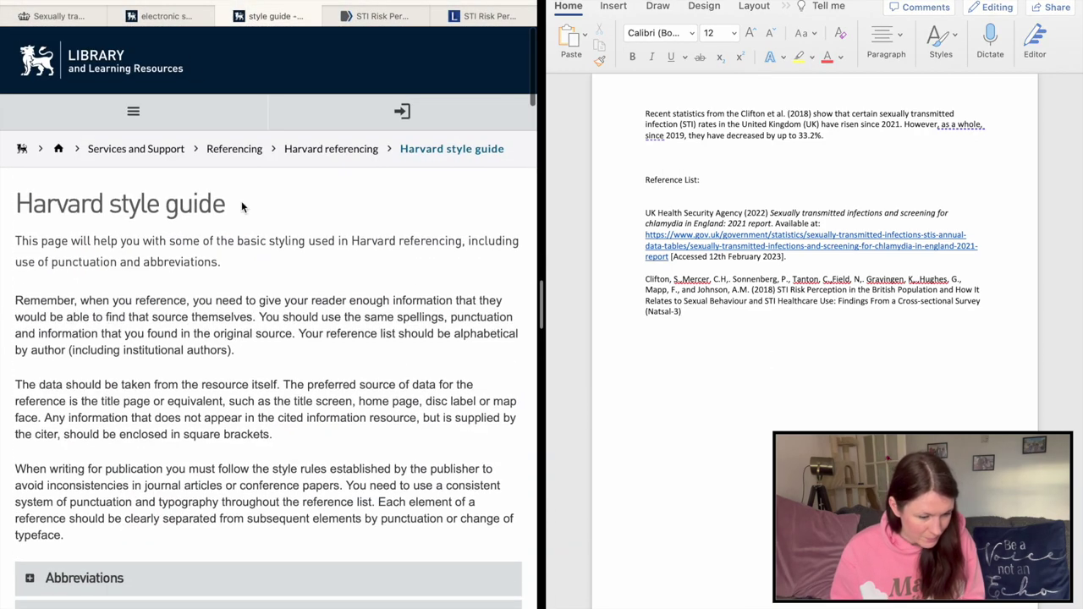
left_click(226, 16)
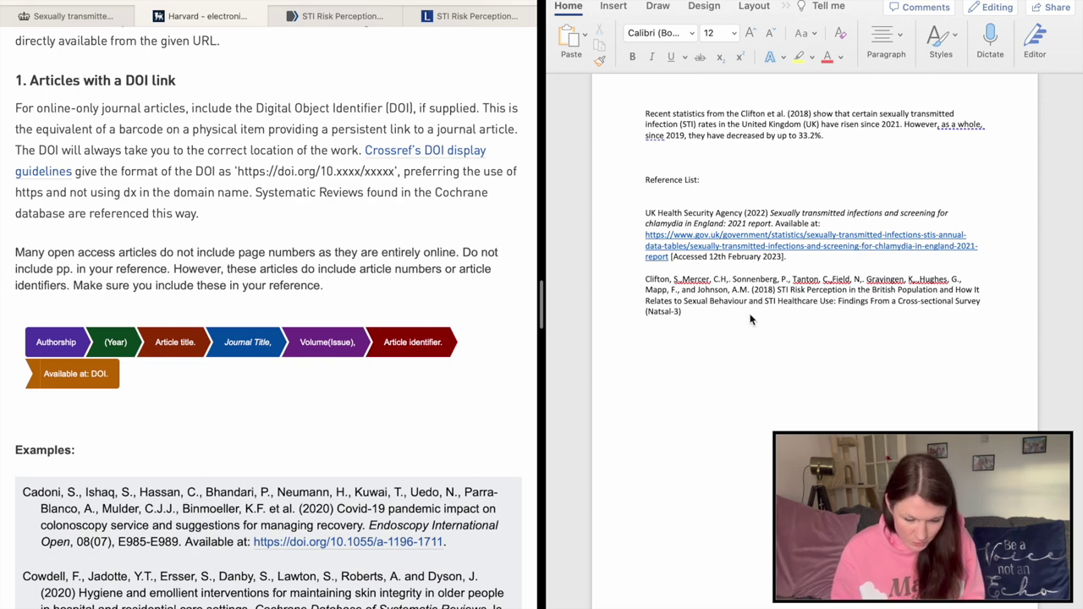
Put a full stop after the article title in the reference entry and add the journal title eClinicalMedicine
left_click(714, 318)
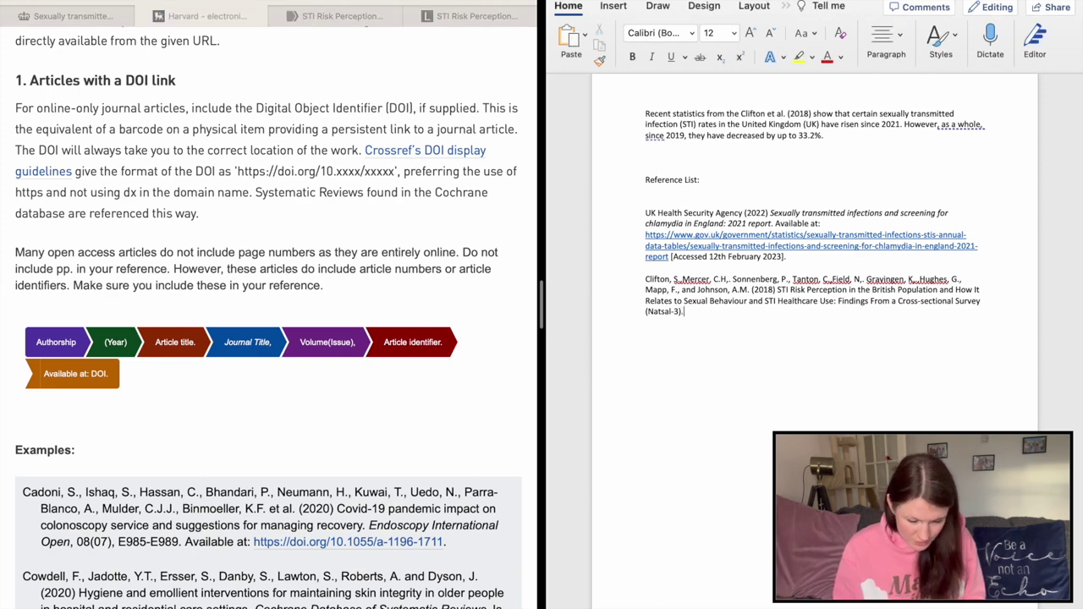
left_click(474, 15)
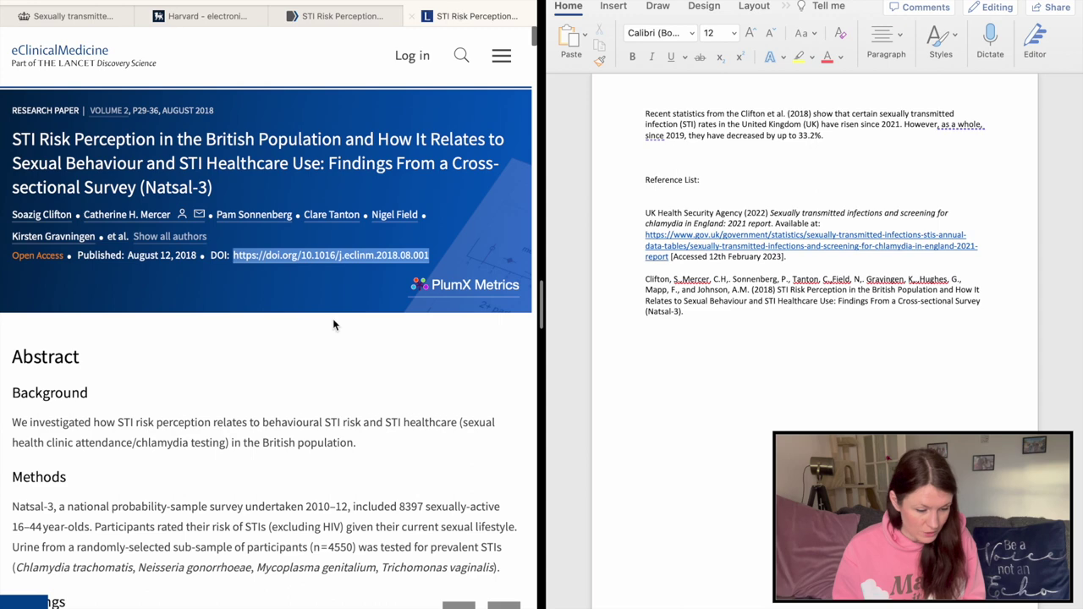
left_click(338, 15)
left_click(710, 311)
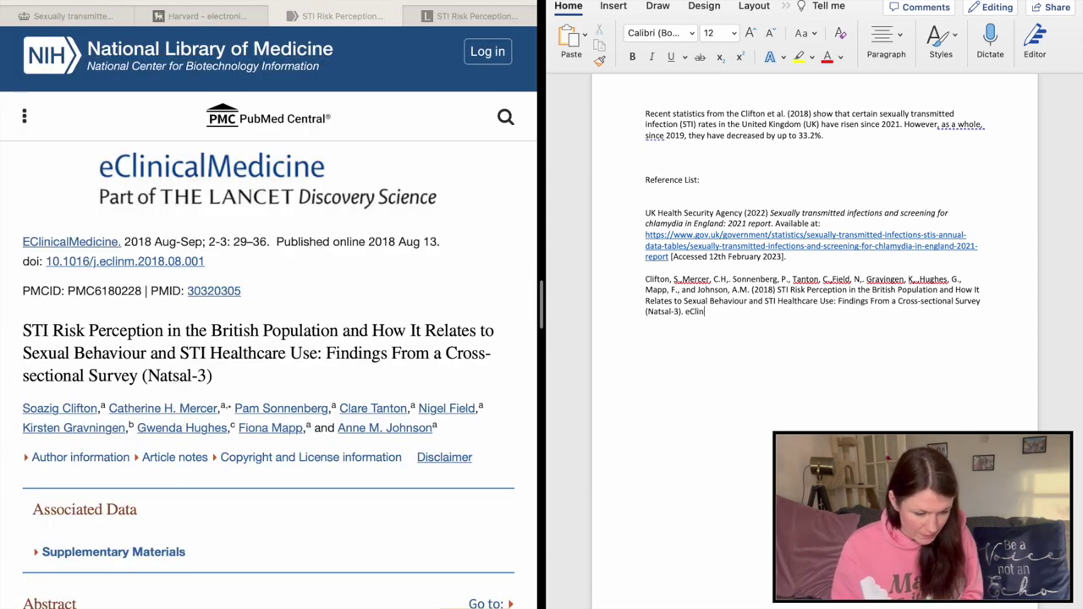
type("eClinu")
key("BackSpace")
type("icalMedicine")
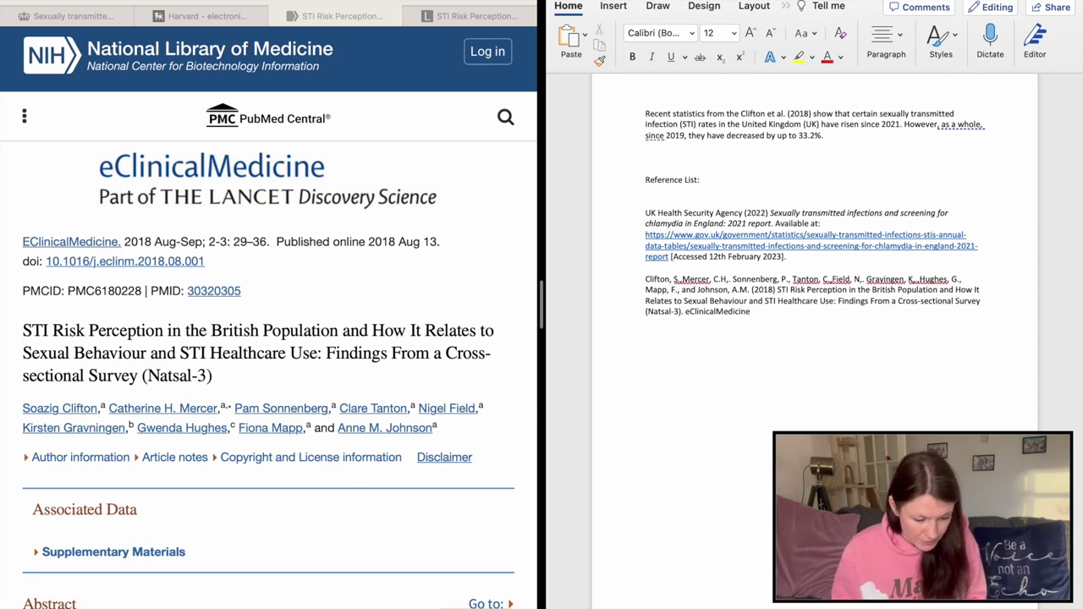
Check the guide's examples of articles with a DOI link and add a comma after the journal title in the reference entry
left_click(216, 20)
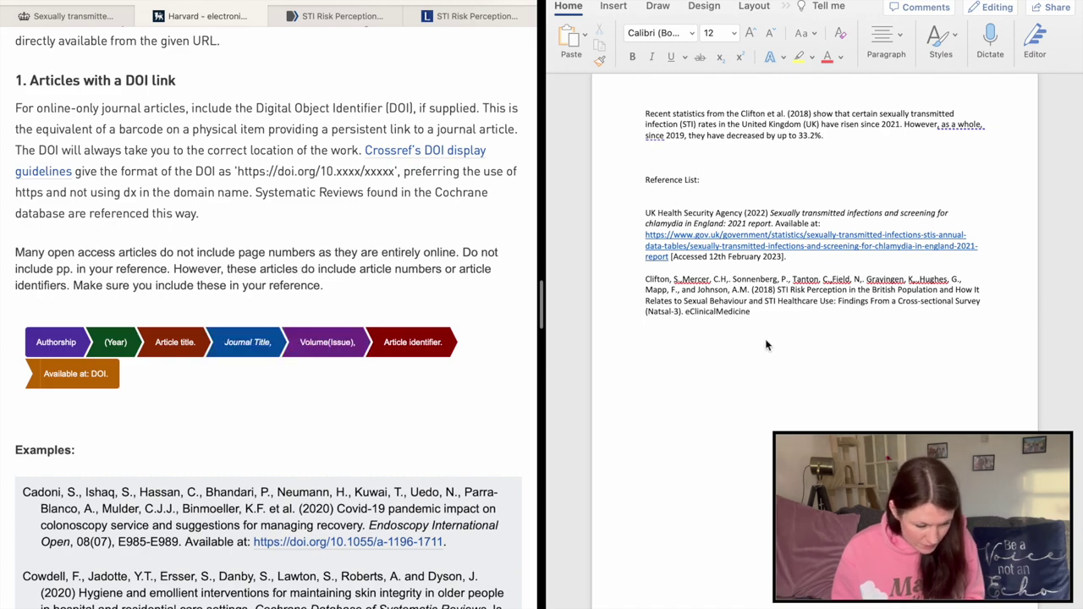
scroll(268, 313, "down", 7)
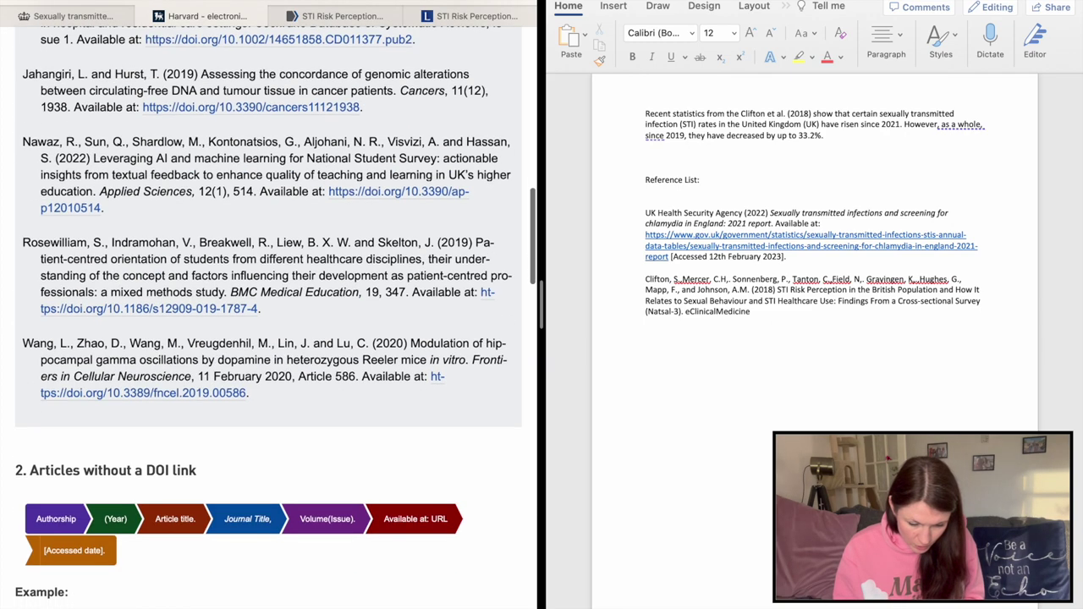
left_click(798, 312)
type(",")
scroll(226, 310, "up", 12)
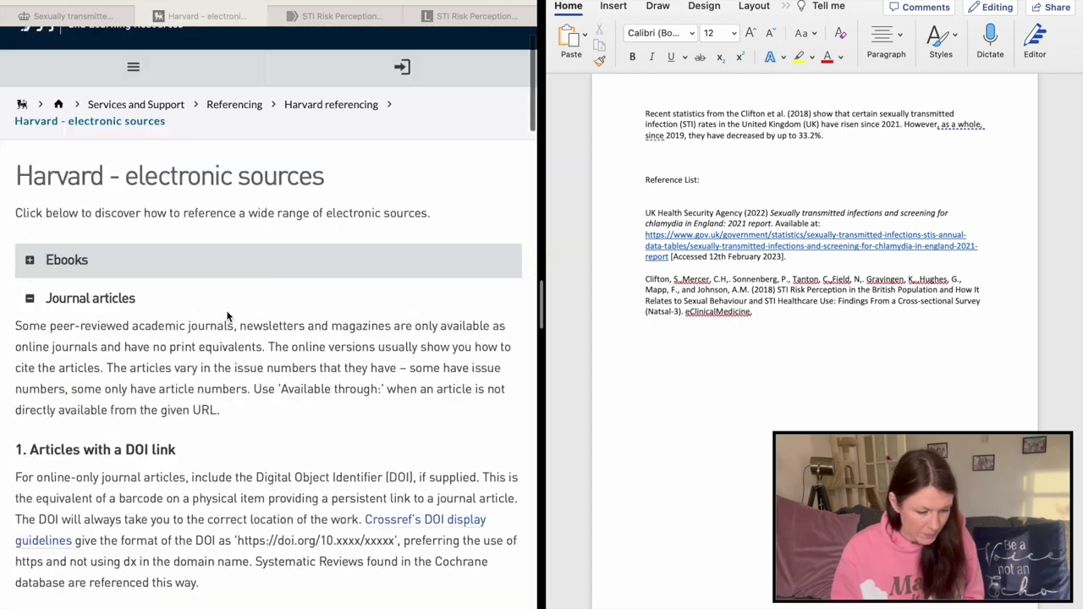
scroll(226, 310, "down", 6)
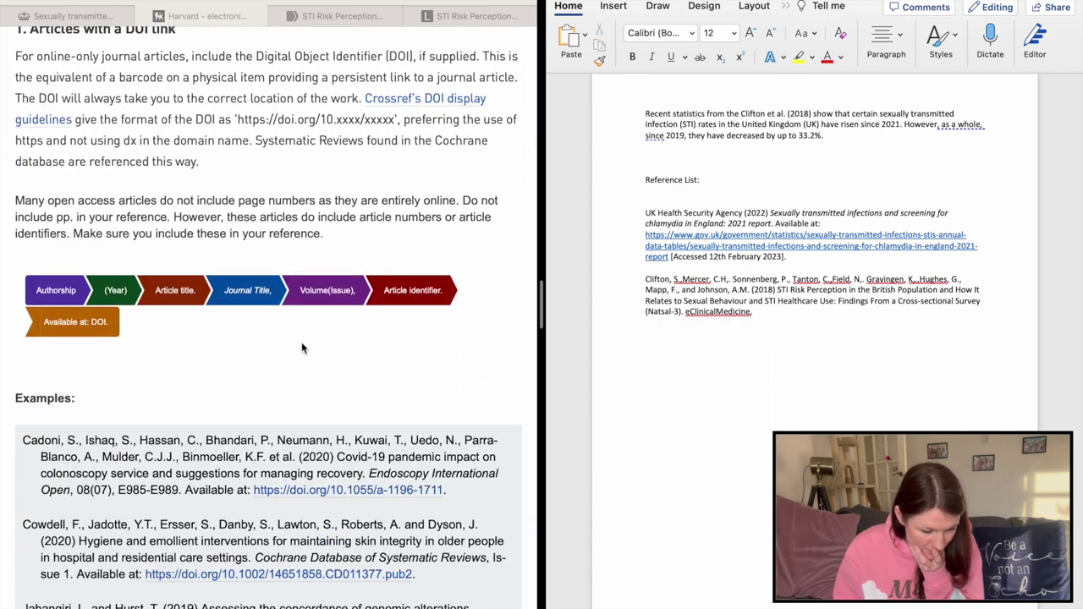
Find the volume number on the article's eClinicalMedicine page and add "2," after the journal title in the reference entry
left_click(457, 15)
scroll(344, 305, "up", 4)
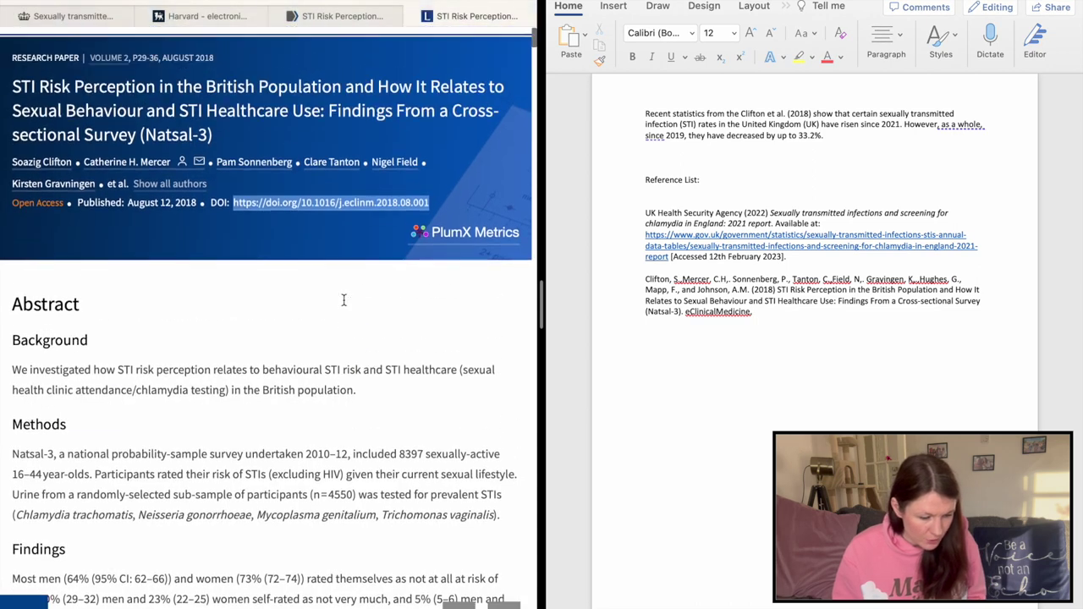
left_click(311, 343)
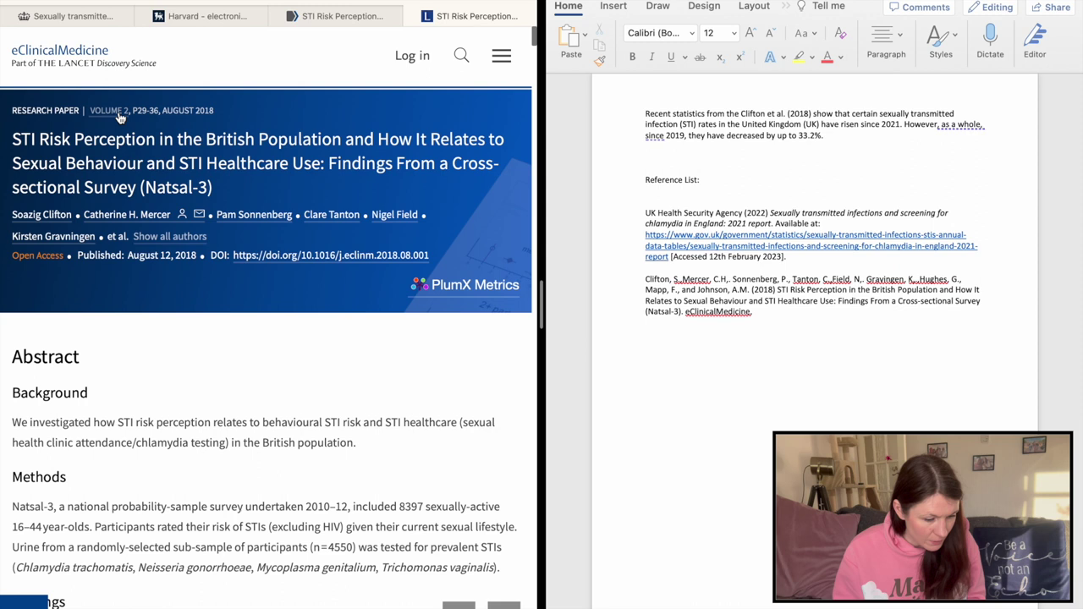
left_click(768, 317)
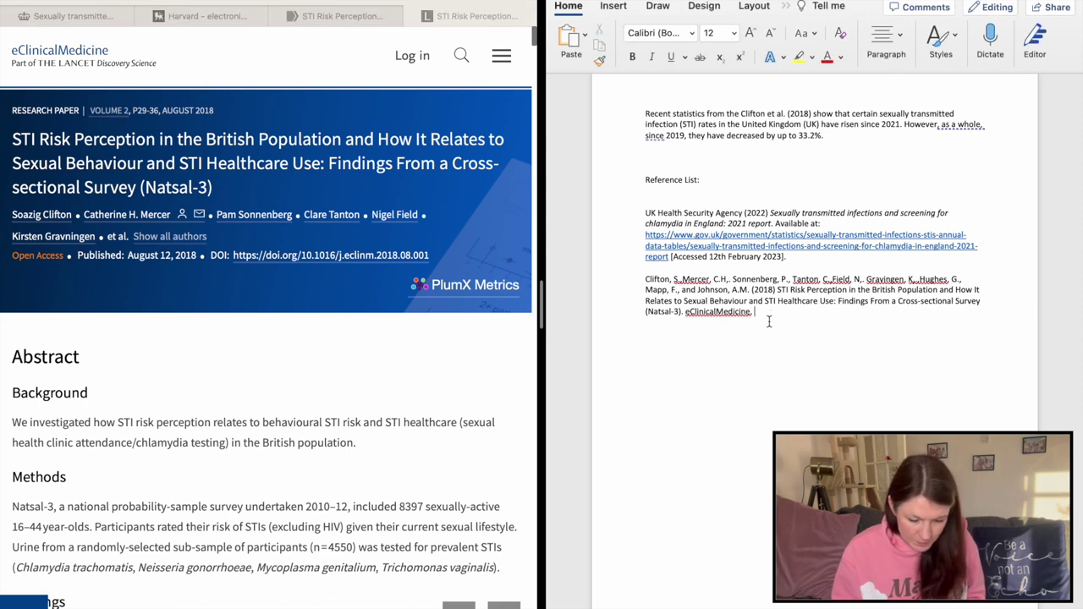
type("2,")
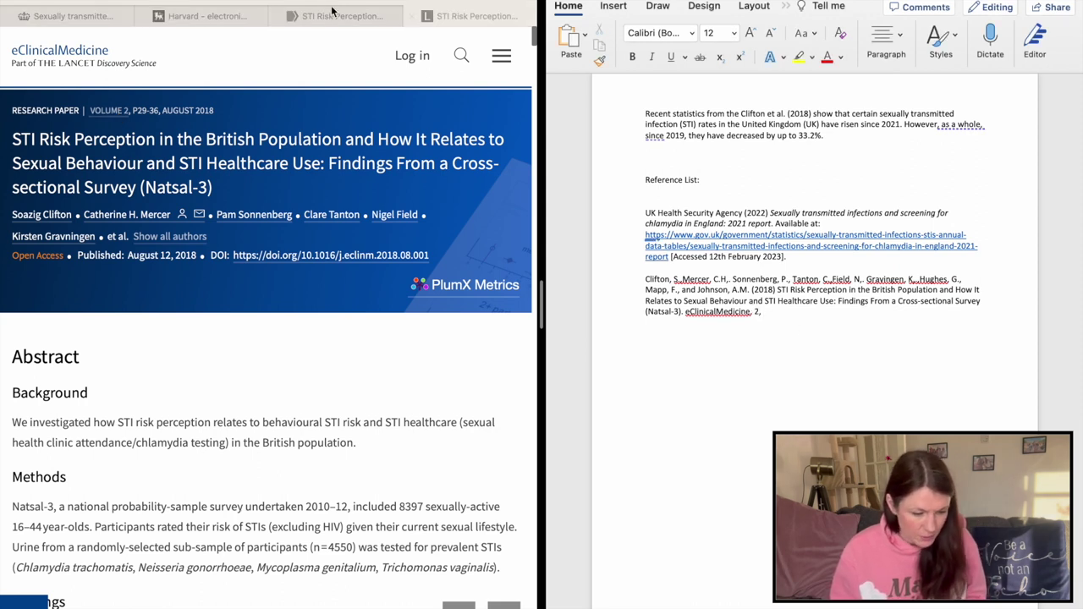
Check the article identifier part of the DOI reference format and add the page range 29-36 after the volume number
left_click(337, 16)
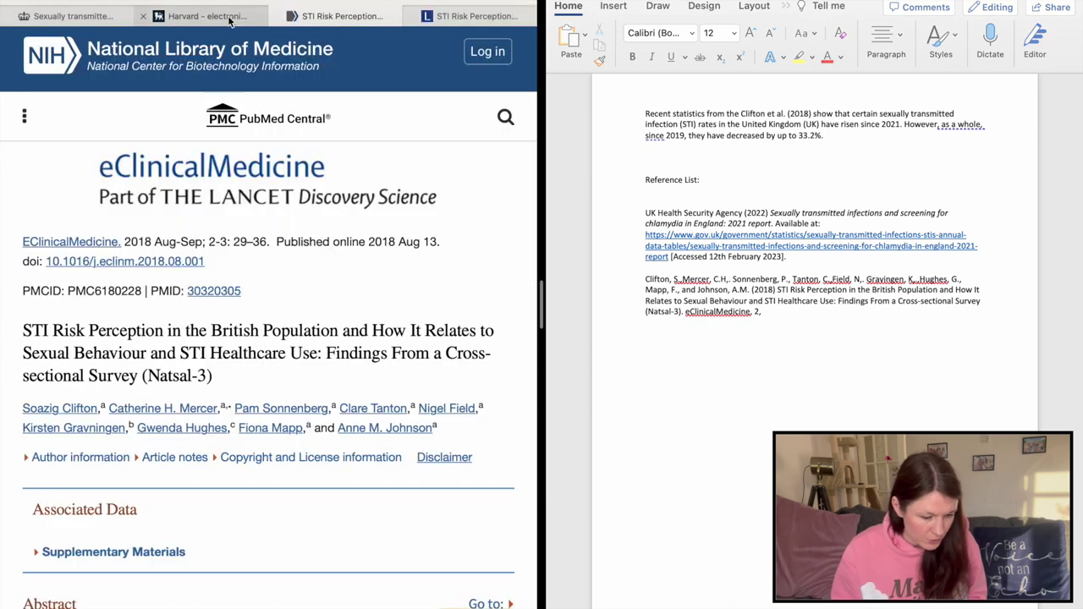
left_click(203, 15)
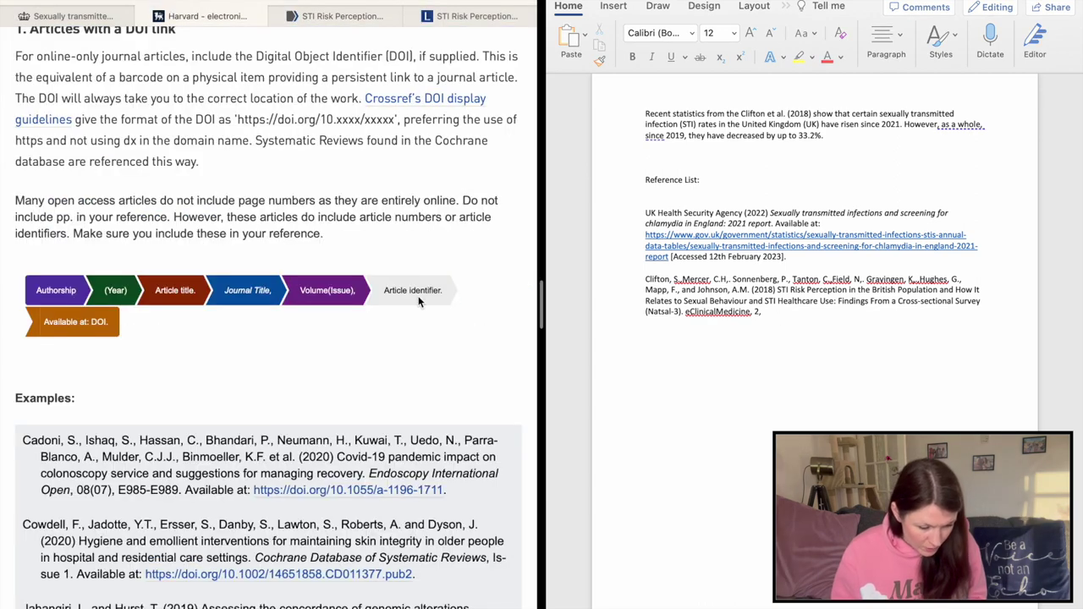
scroll(411, 377, "down", 1)
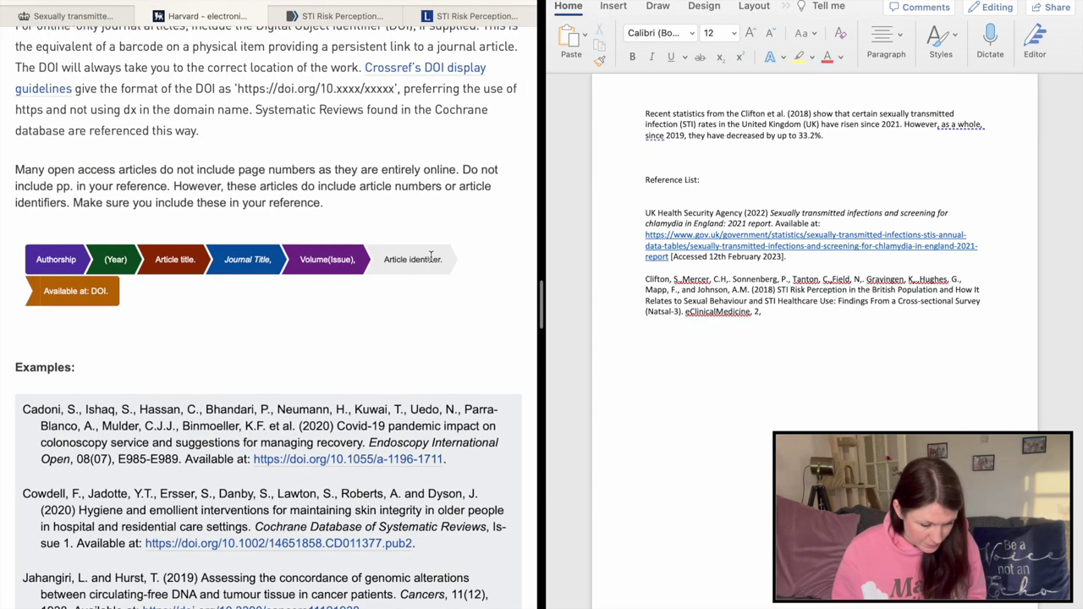
left_click(464, 14)
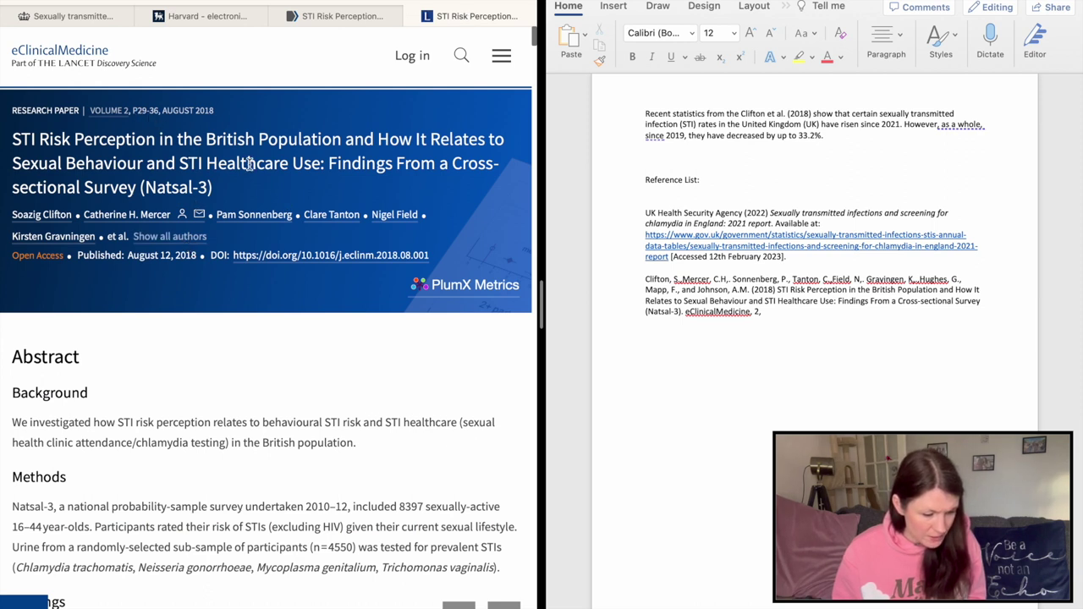
left_click(761, 315)
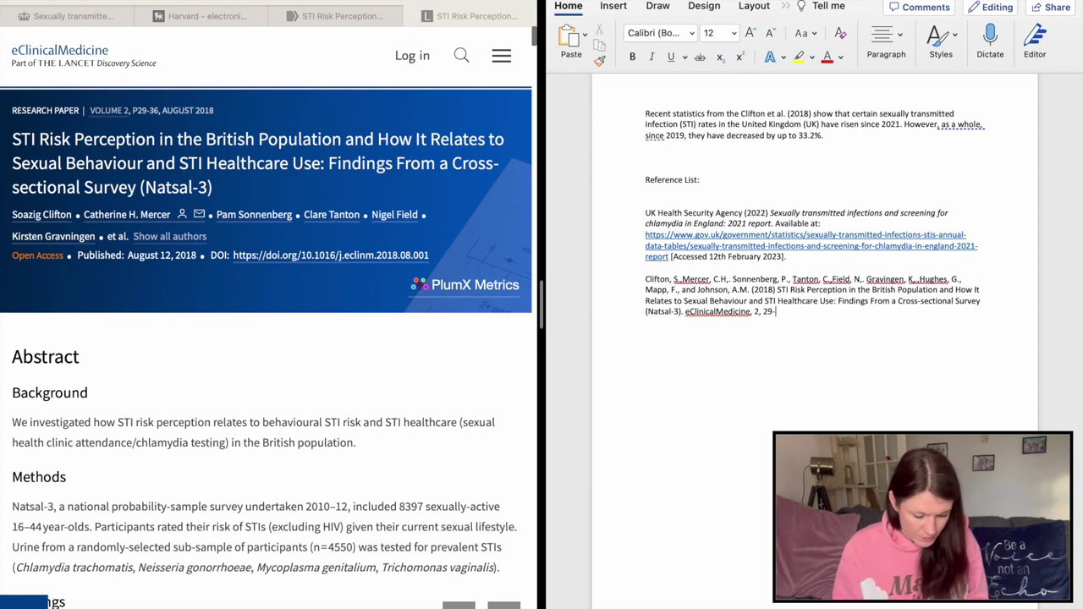
left_click(224, 16)
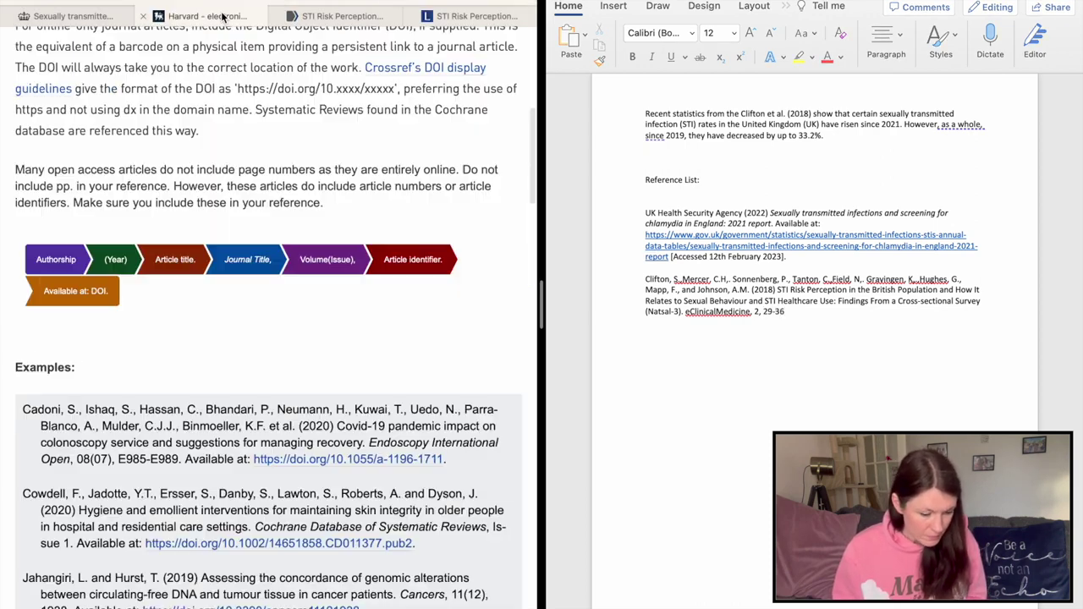
left_click(807, 320)
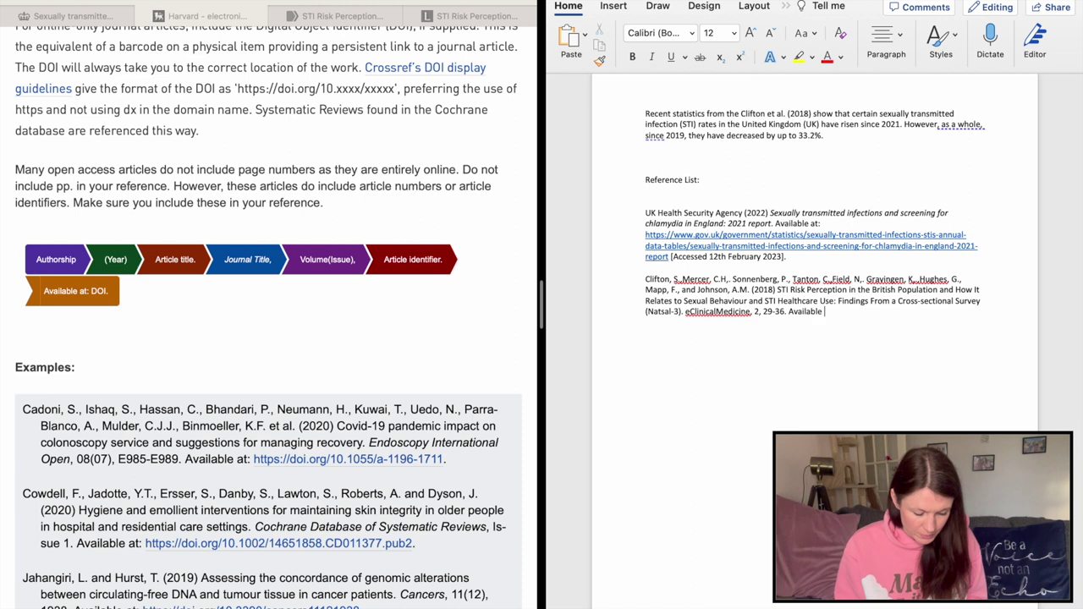
type("https://doi.org/10.1016/j.eclinm.2018.08.001")
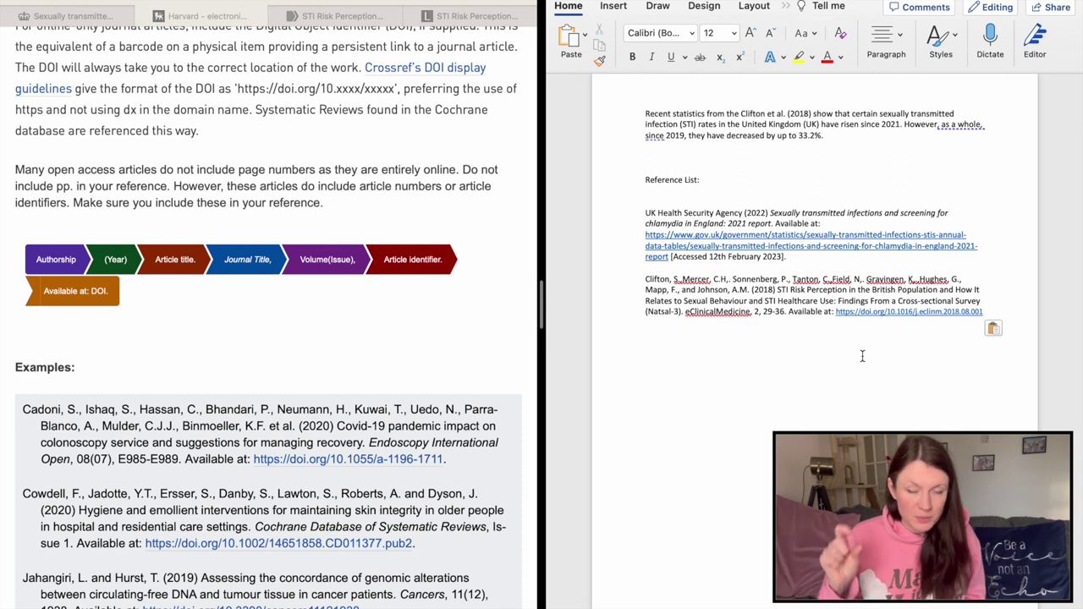
left_click_drag(790, 258, 673, 258)
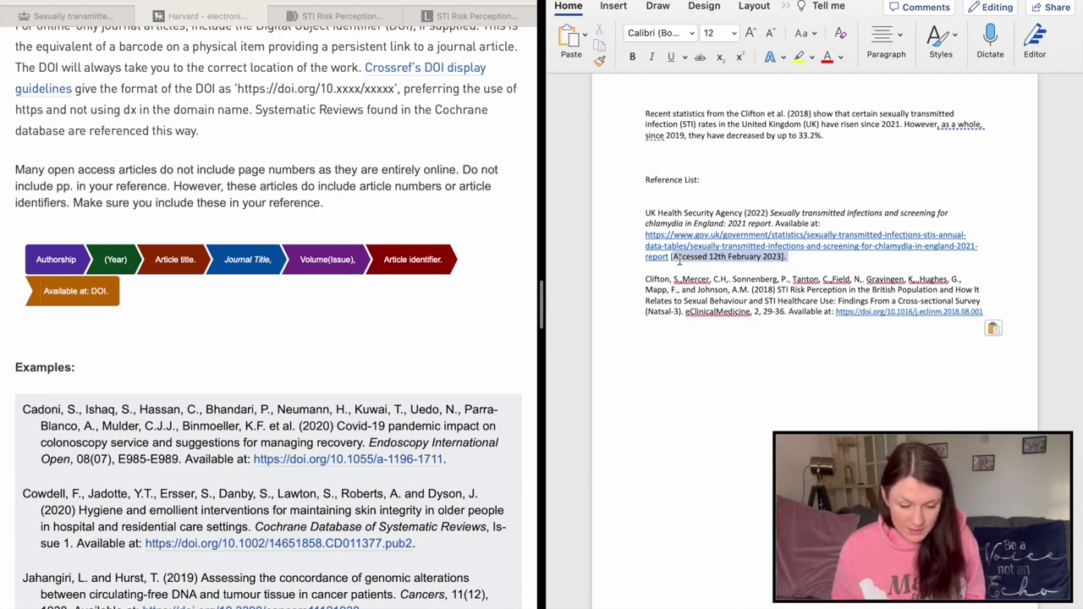
left_click(871, 342)
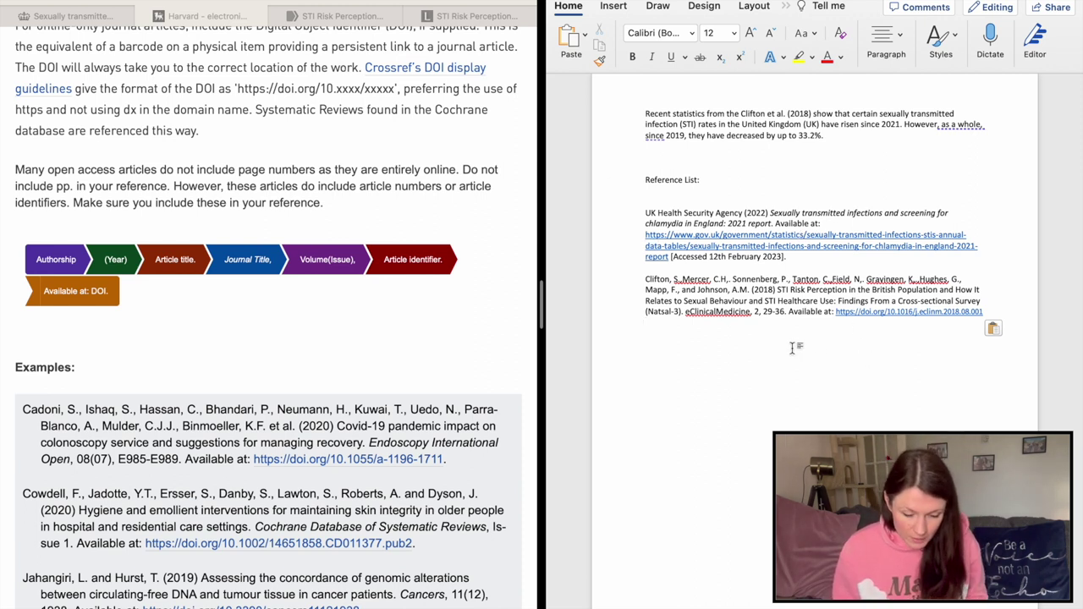
Italicise the journal title eClinicalMedicine in the article's reference entry
double_click(753, 312)
double_click(737, 314)
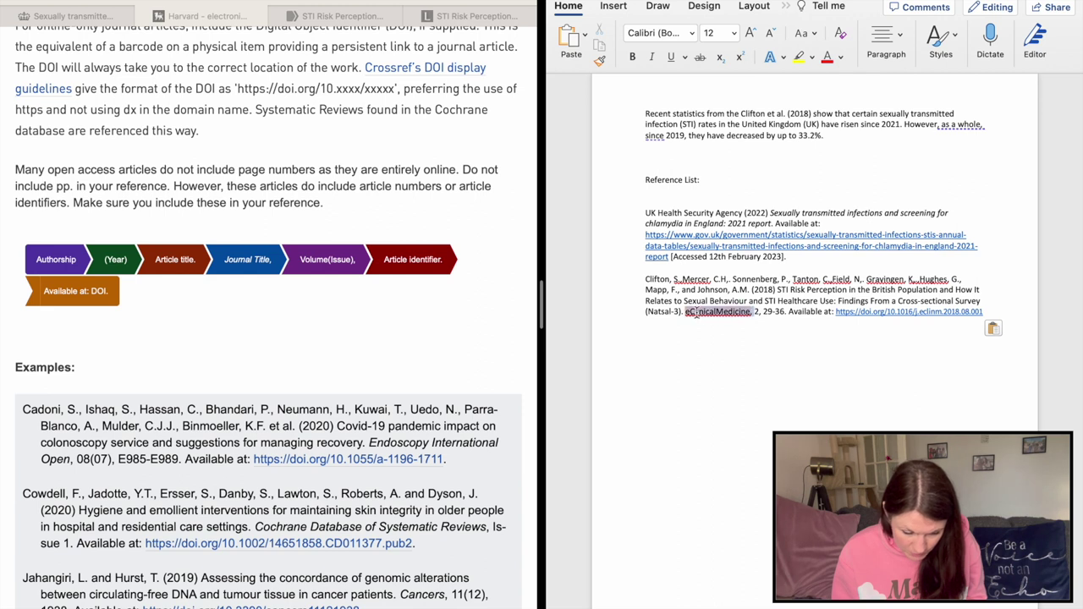
left_click(651, 56)
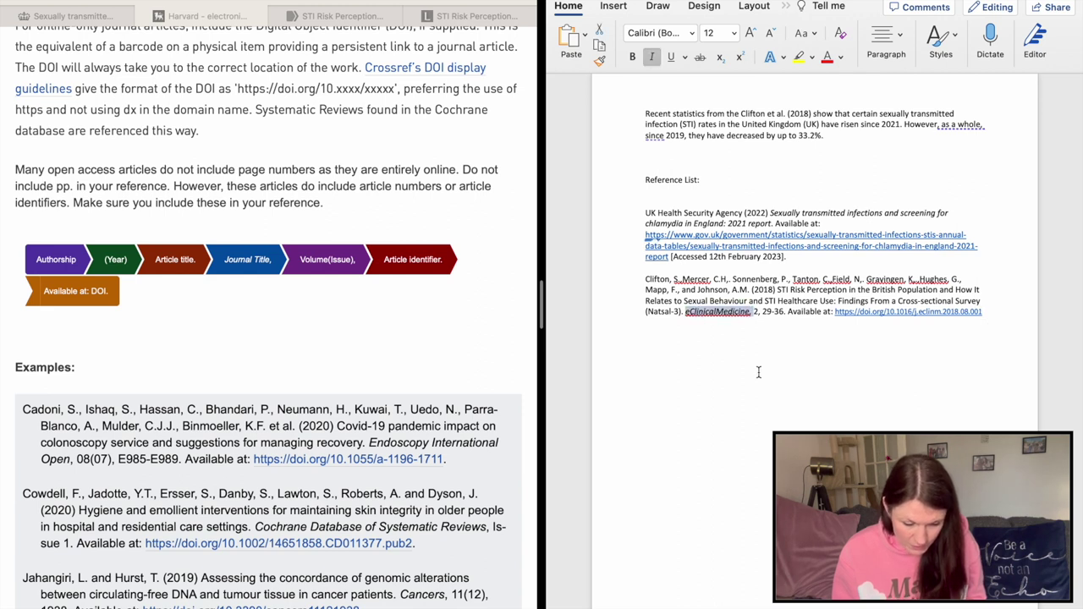
left_click(796, 357)
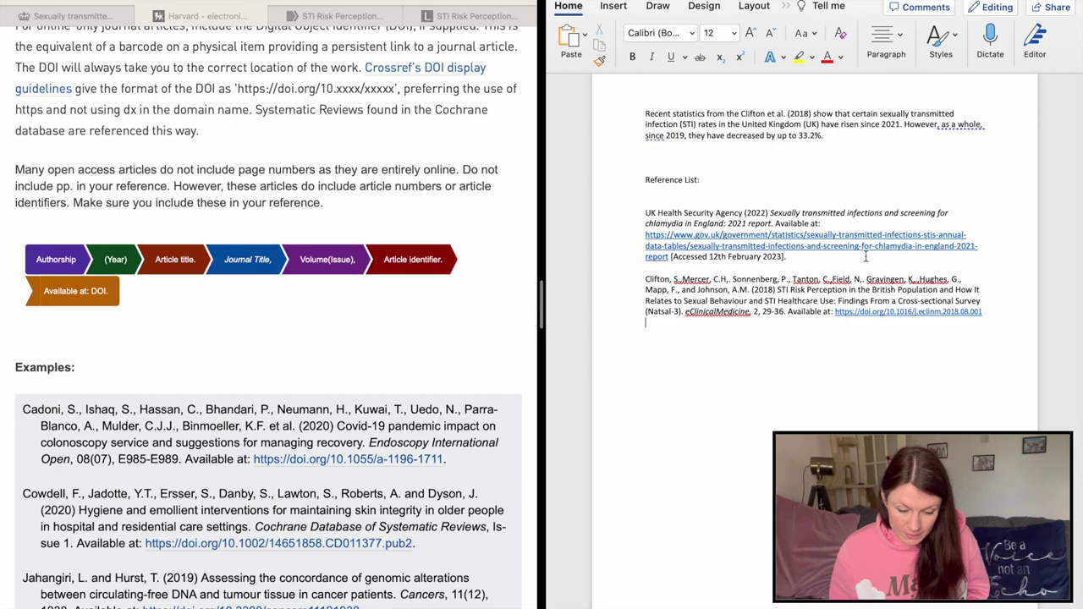
scroll(390, 373, "up", 5)
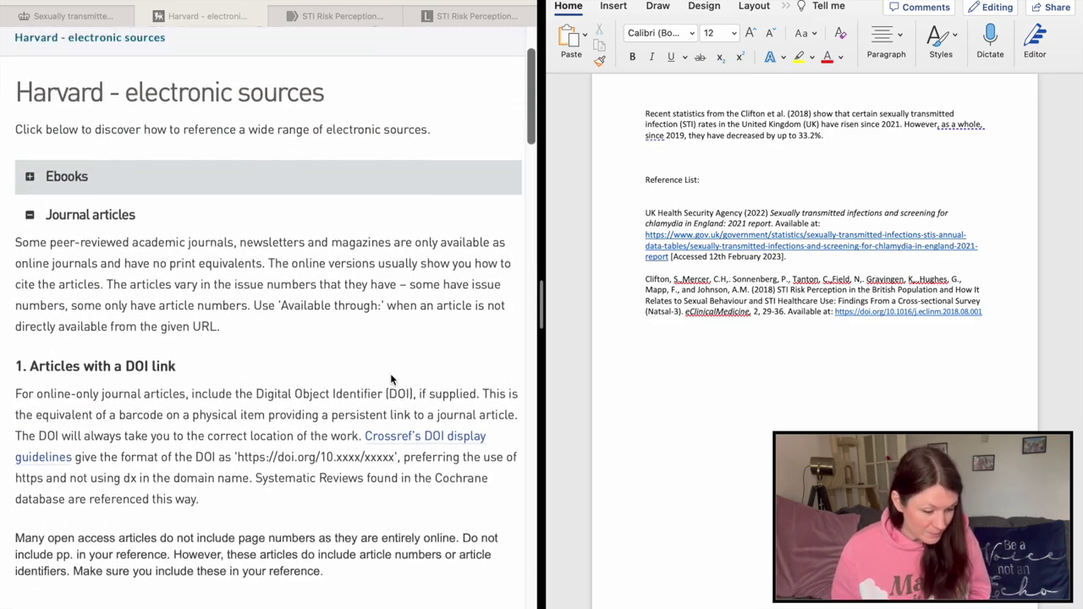